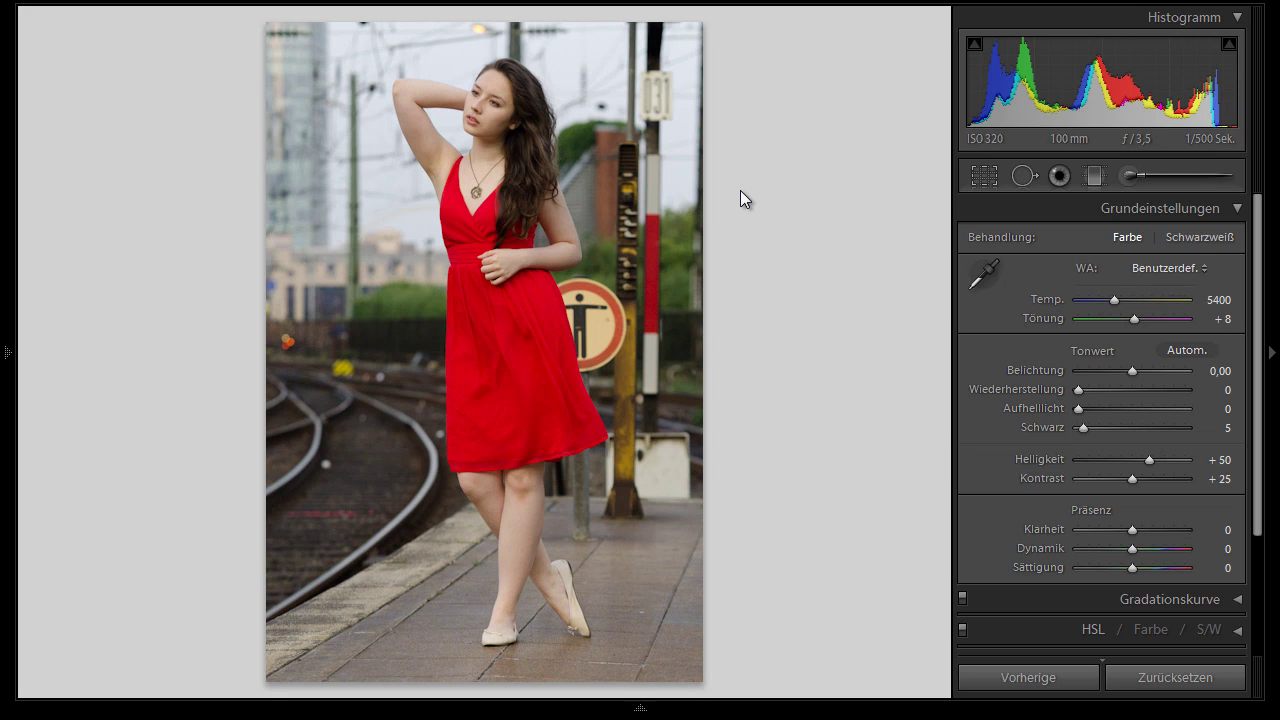
# Set the Behandlung treatment to Schwarzweiß to render the platform portrait in black and white.
pyautogui.click(1225, 239)
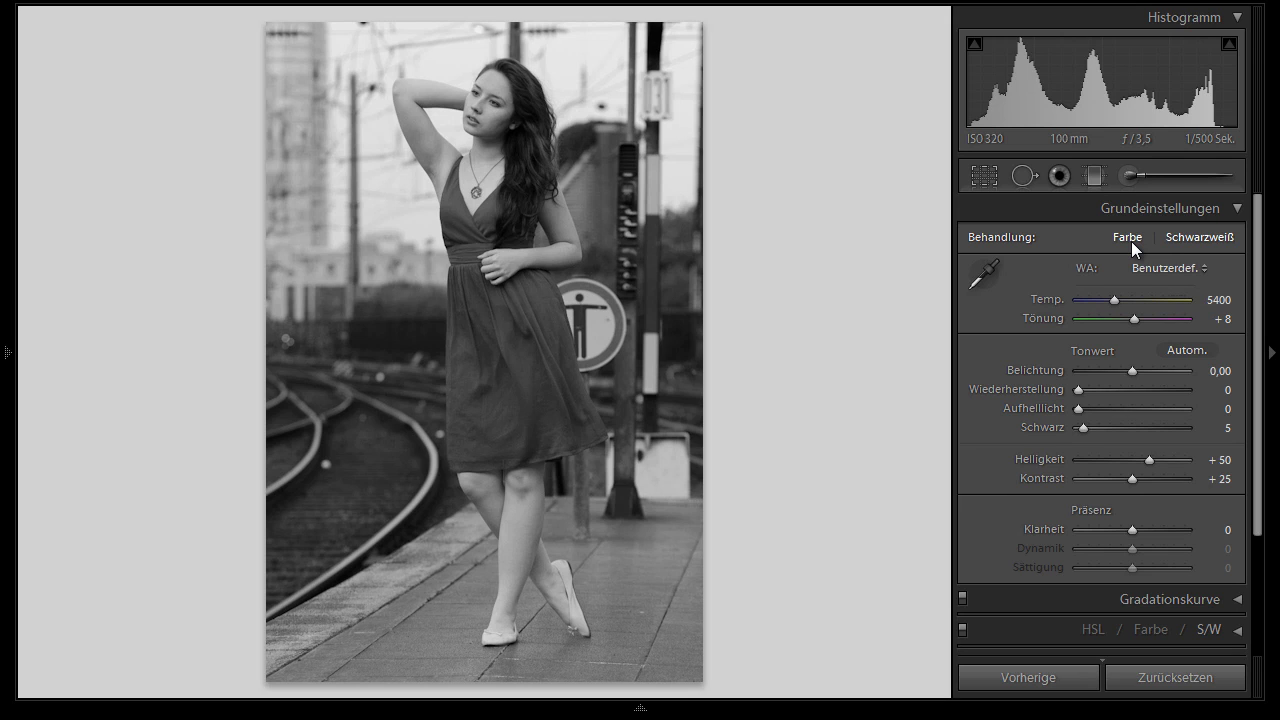
# Set the Behandlung treatment back to Farbe, restoring the red dress in colour.
pyautogui.click(1129, 237)
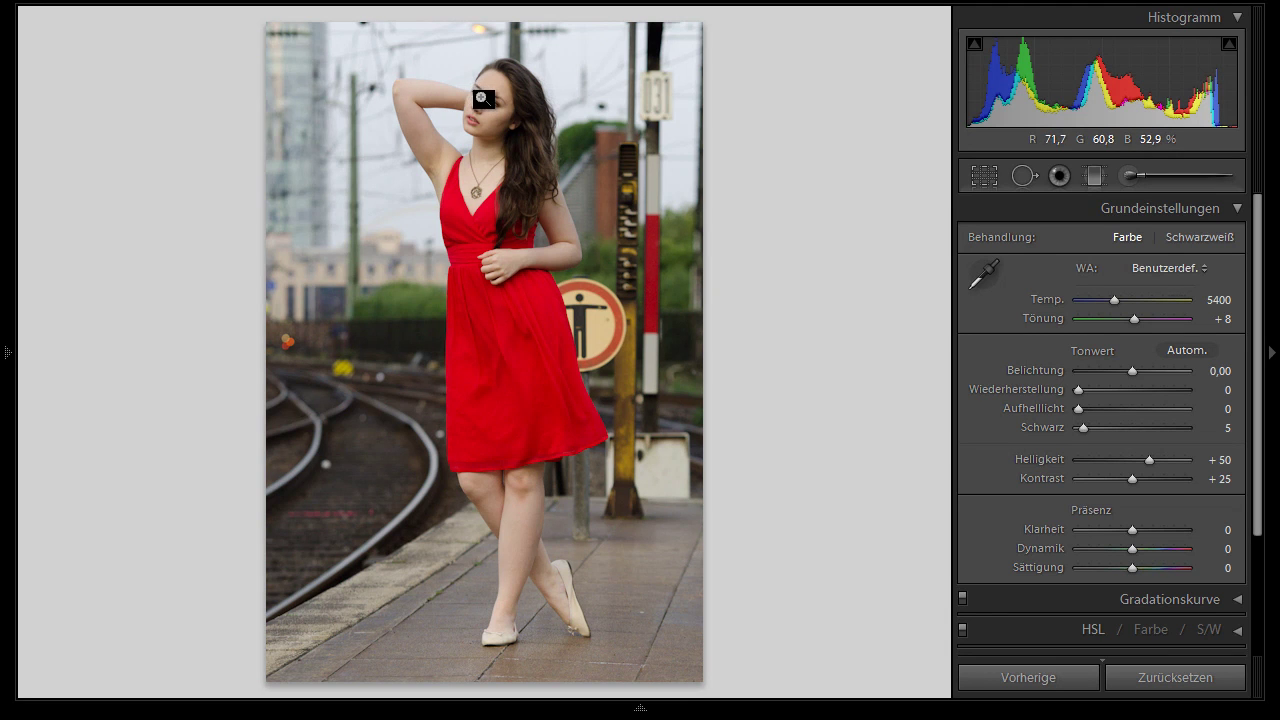
# Zoom to 1:1 on the woman's face, pan across it and cycle the info overlays.
pyautogui.click(484, 100)
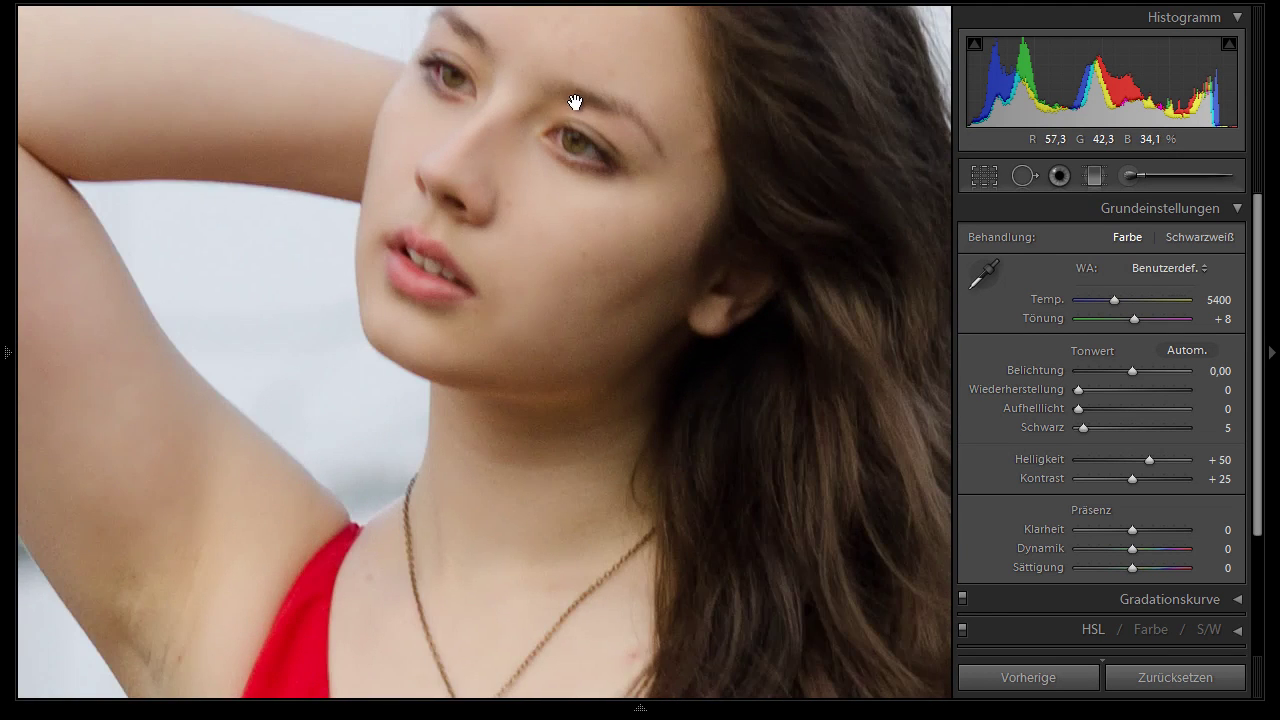
pyautogui.moveTo(571, 103); pyautogui.dragTo(566, 193)
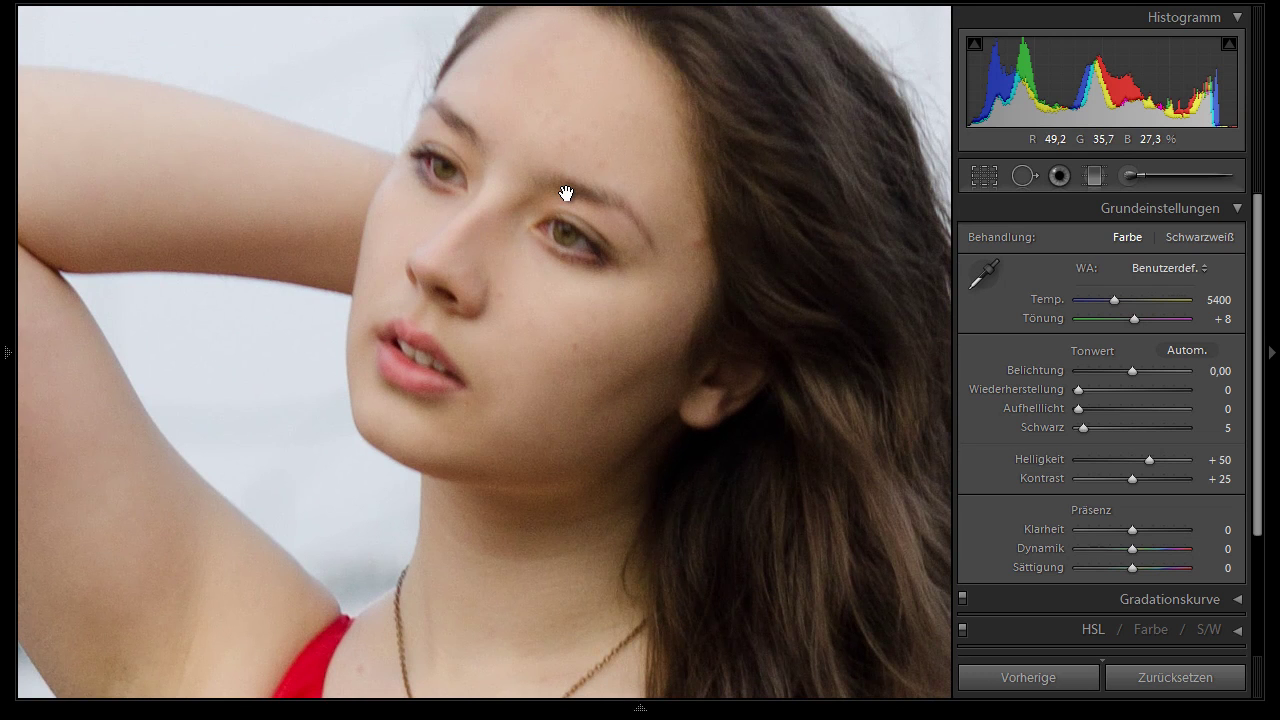
pyautogui.press('i')
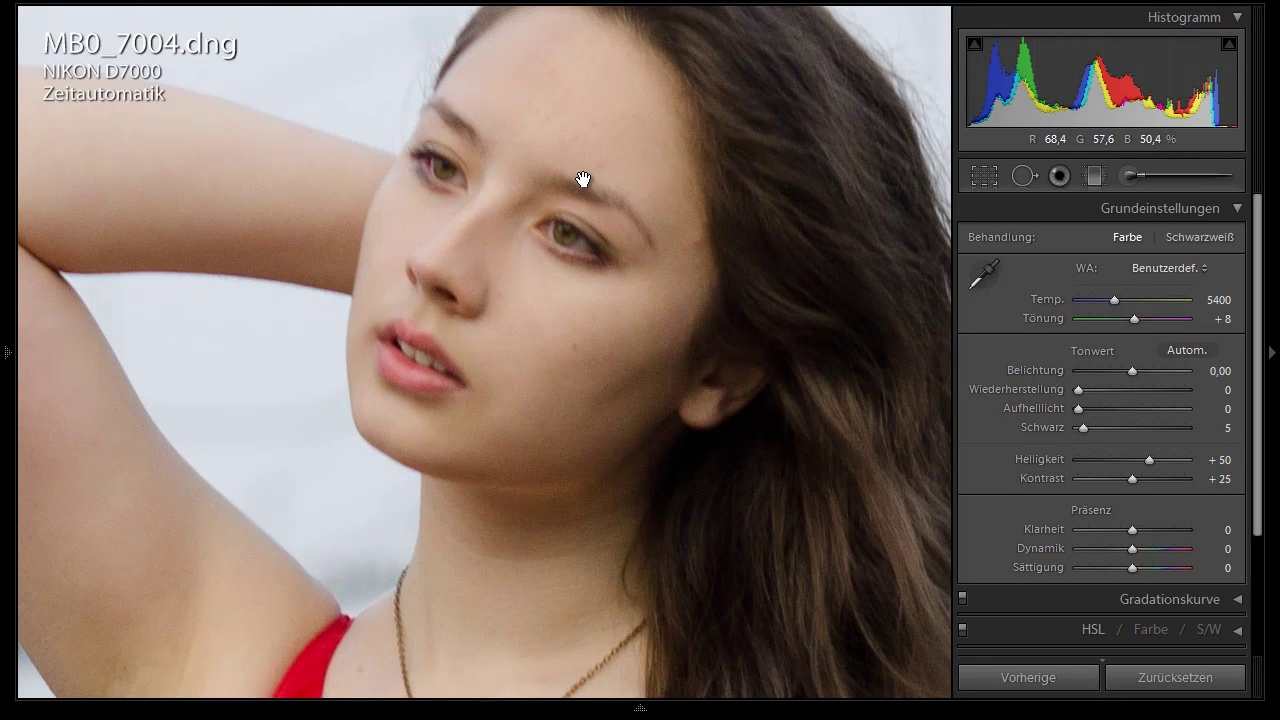
pyautogui.press('i')
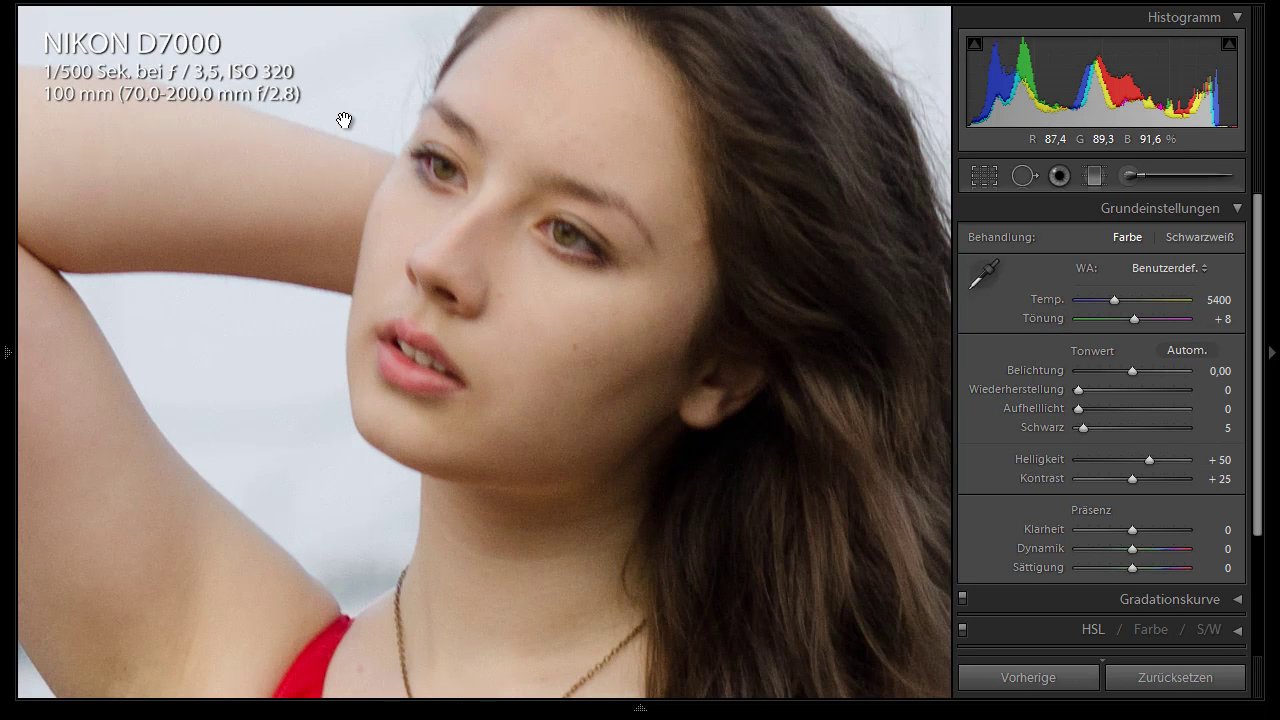
pyautogui.click(423, 153)
pyautogui.click(490, 120)
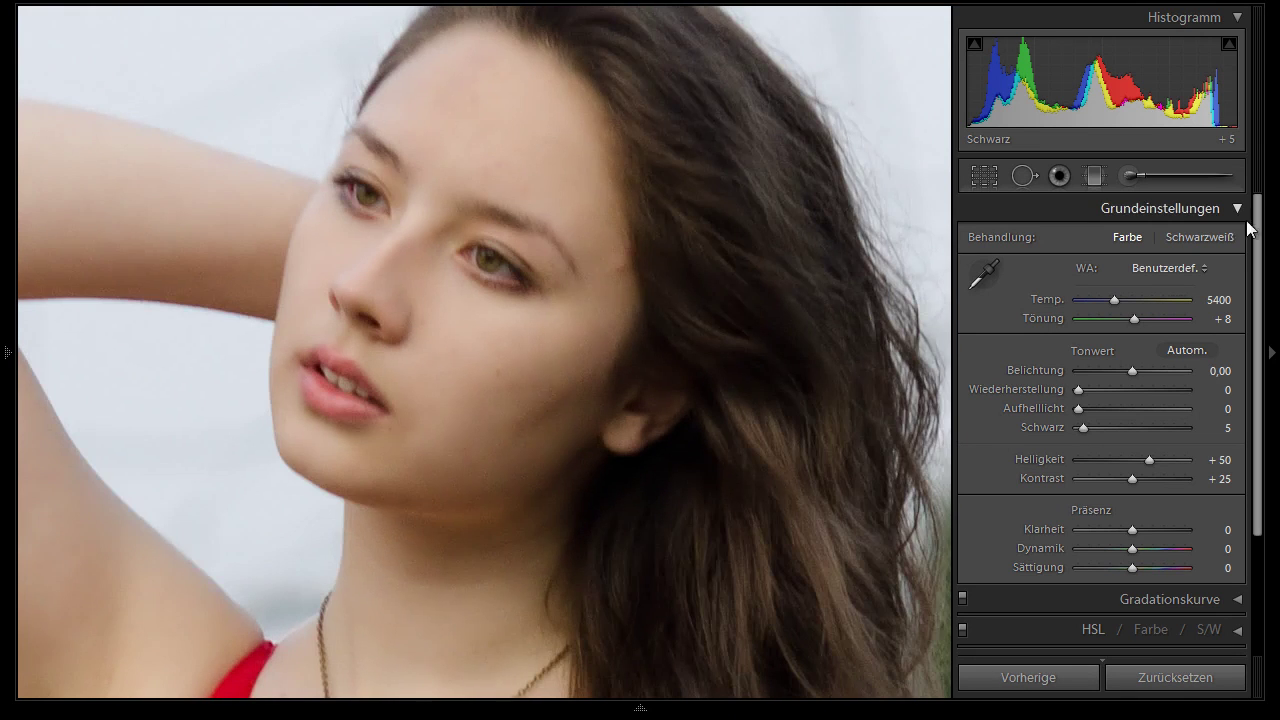
# In Details, set Luminanz 15, sharpening Betrag 45 and Radius 2,3, comparing on and off.
pyautogui.scroll(-3, 1262, 265)
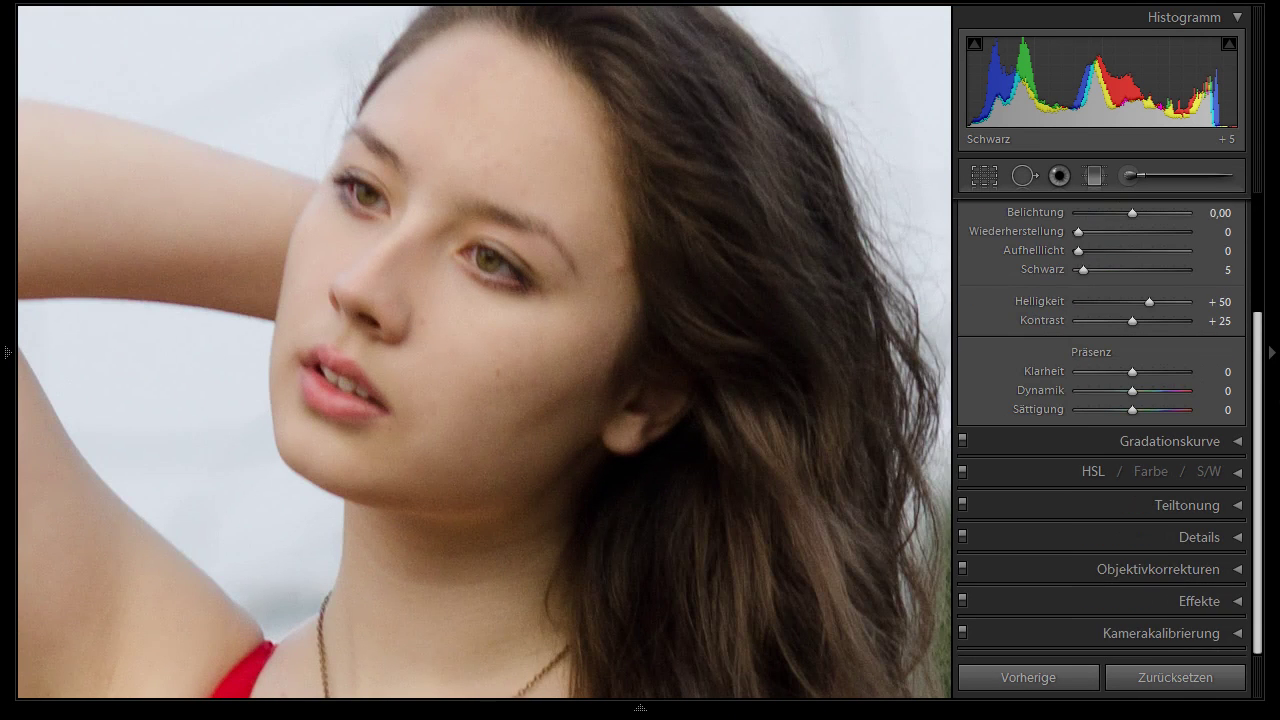
pyautogui.click(1187, 535)
pyautogui.moveTo(1257, 407); pyautogui.dragTo(1265, 465)
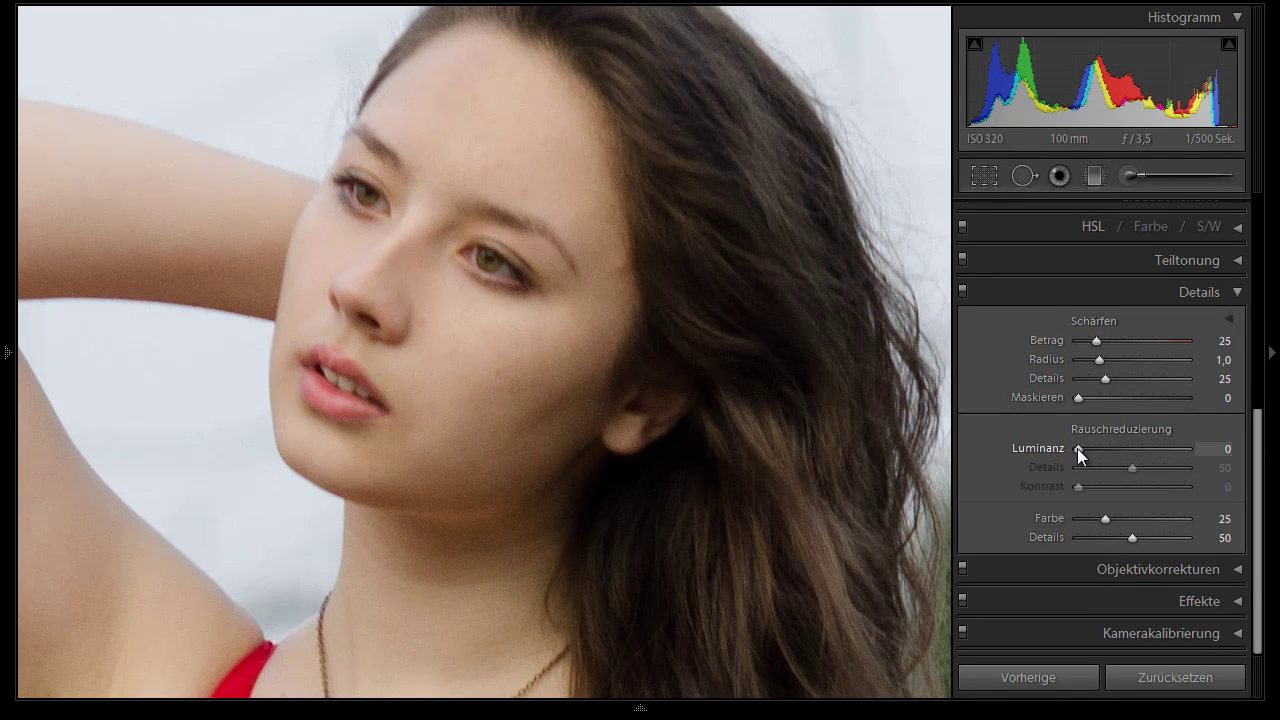
pyautogui.moveTo(1079, 449); pyautogui.dragTo(1084, 449)
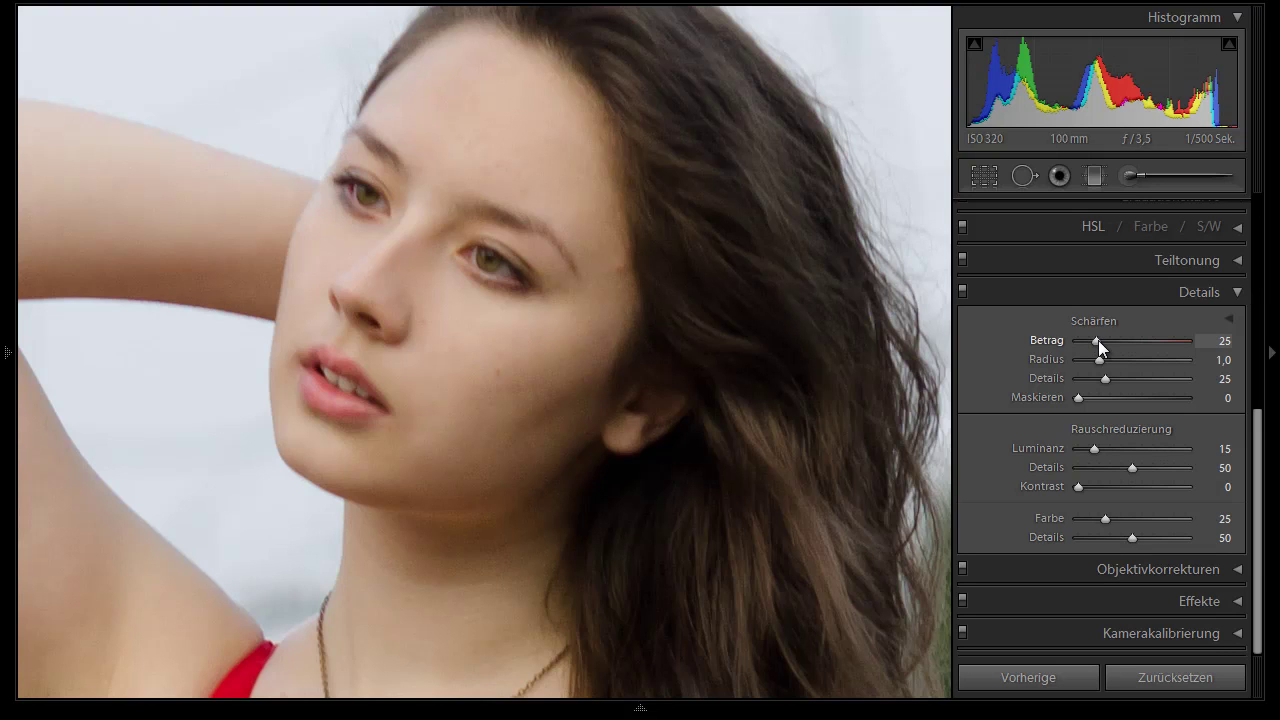
pyautogui.press('Up')
pyautogui.press('Up')
pyautogui.click(961, 290)
pyautogui.click(961, 291)
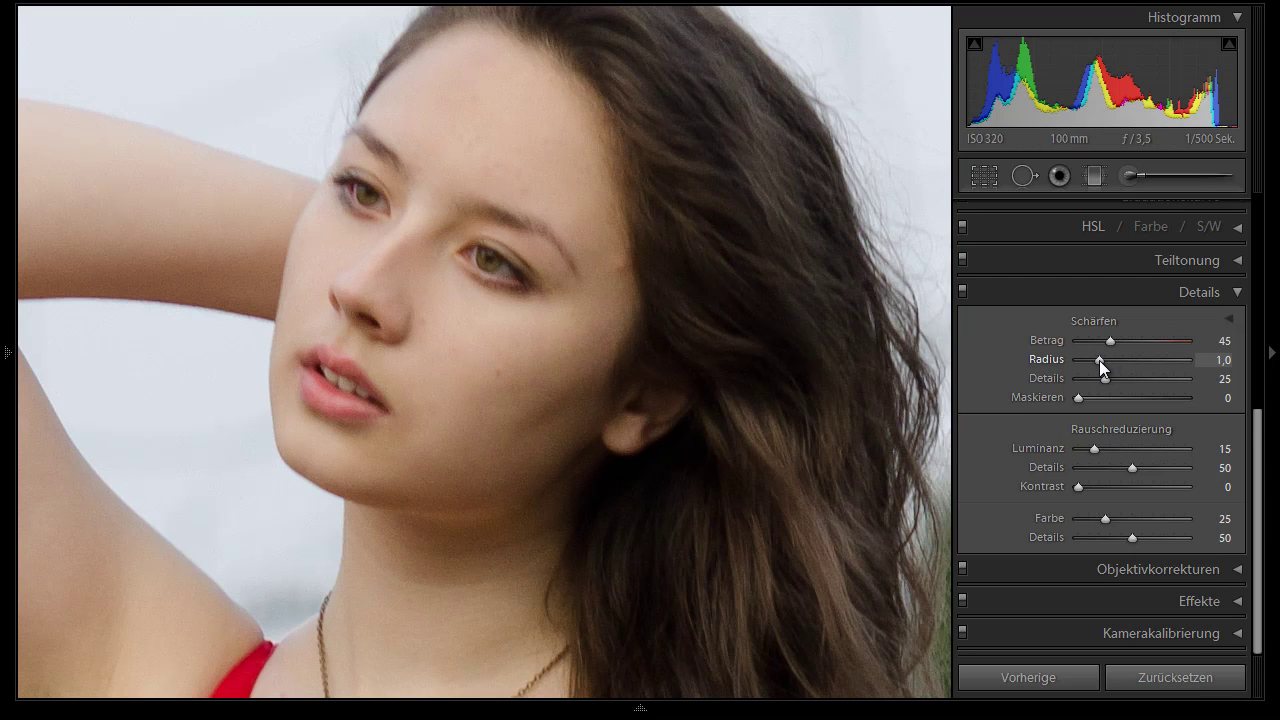
pyautogui.press('Up')
pyautogui.press('Up')
pyautogui.press('Up')
pyautogui.press('Up')
pyautogui.press('Up')
pyautogui.press('Up')
pyautogui.press('Up')
pyautogui.press('Up')
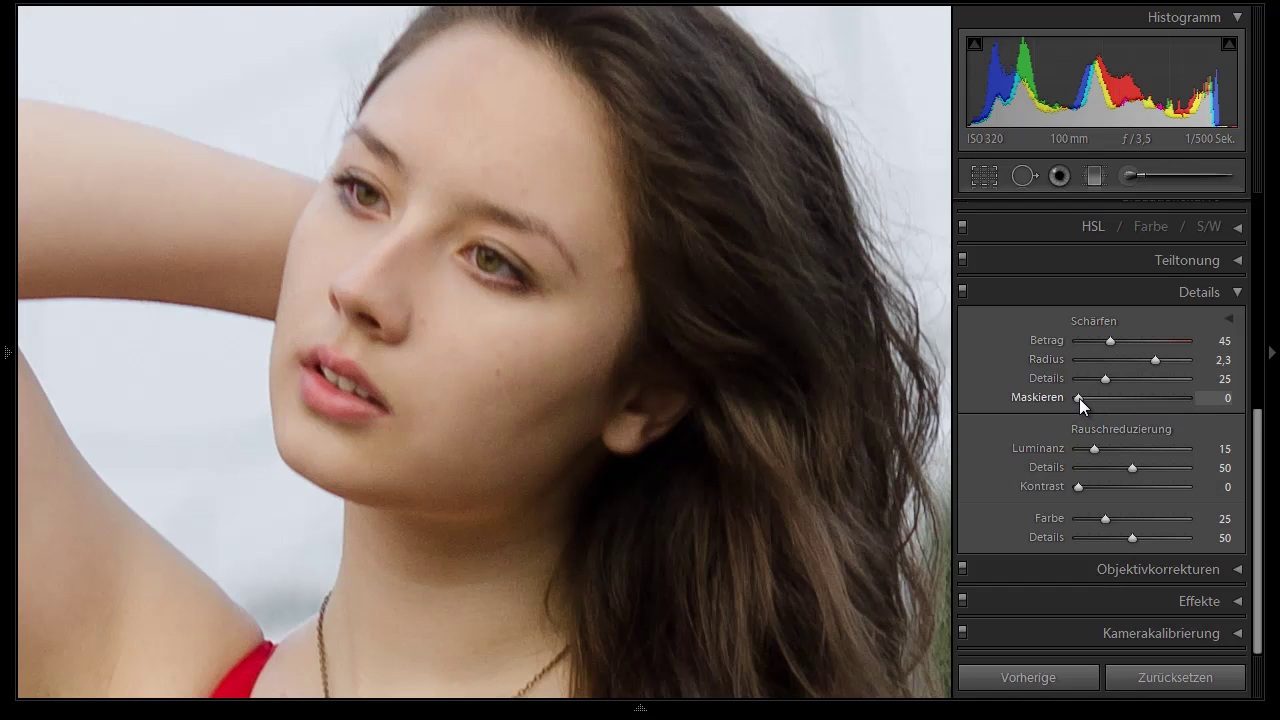
# Alt-drag the Maskieren slider to preview the edge mask and settle it at 79.
pyautogui.moveTo(1079, 399); pyautogui.dragTo(1170, 397)
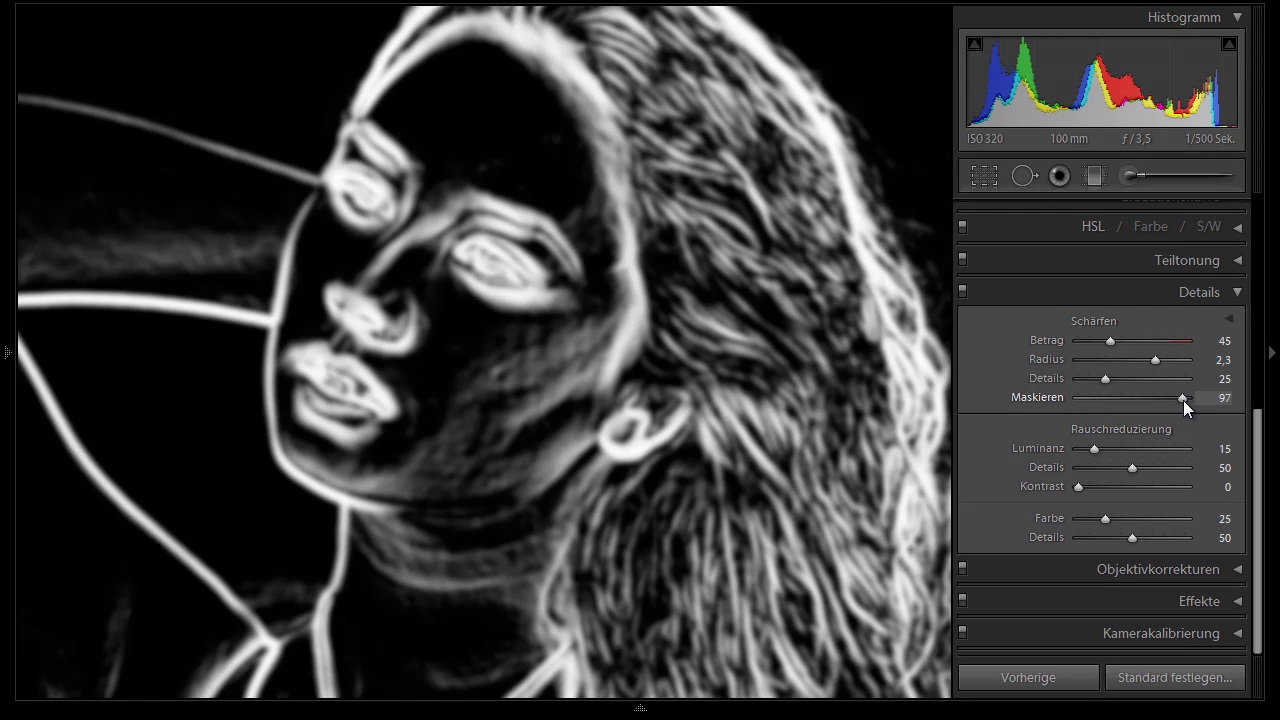
pyautogui.moveTo(1186, 397); pyautogui.dragTo(1166, 400)
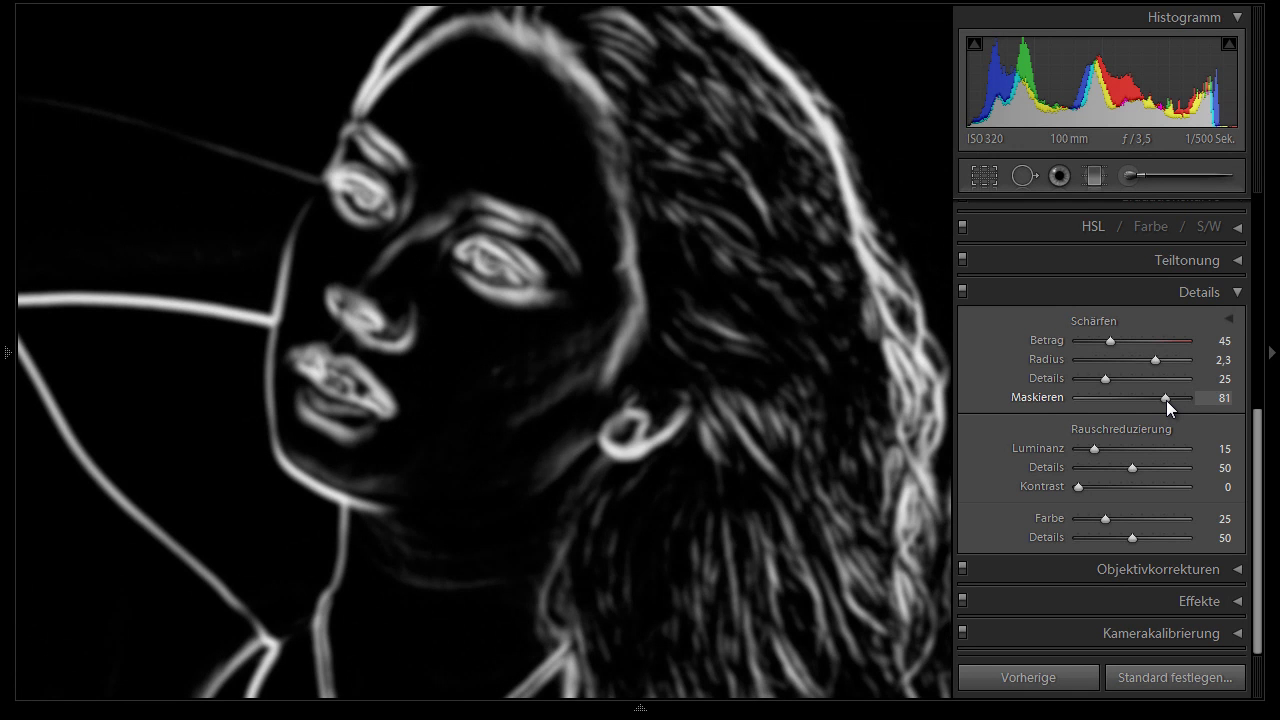
pyautogui.moveTo(1166, 400); pyautogui.dragTo(1157, 400)
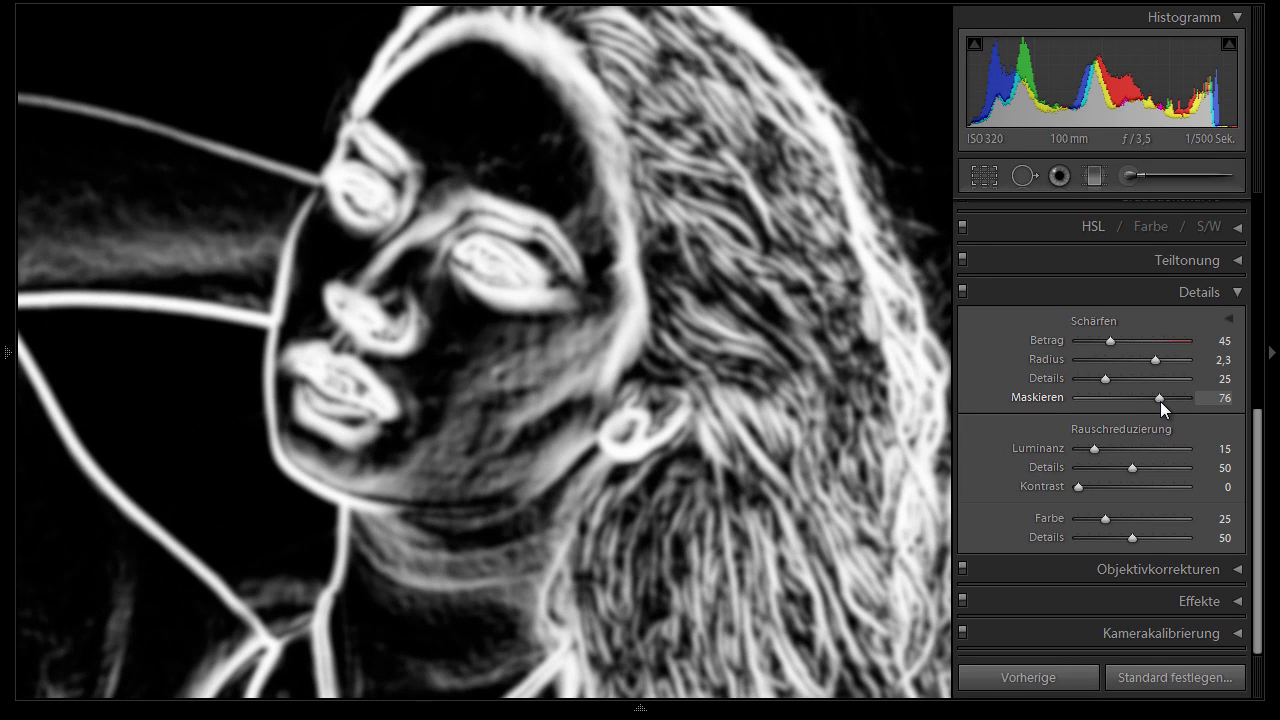
pyautogui.moveTo(1160, 401); pyautogui.dragTo(1163, 401)
pyautogui.press('alt')
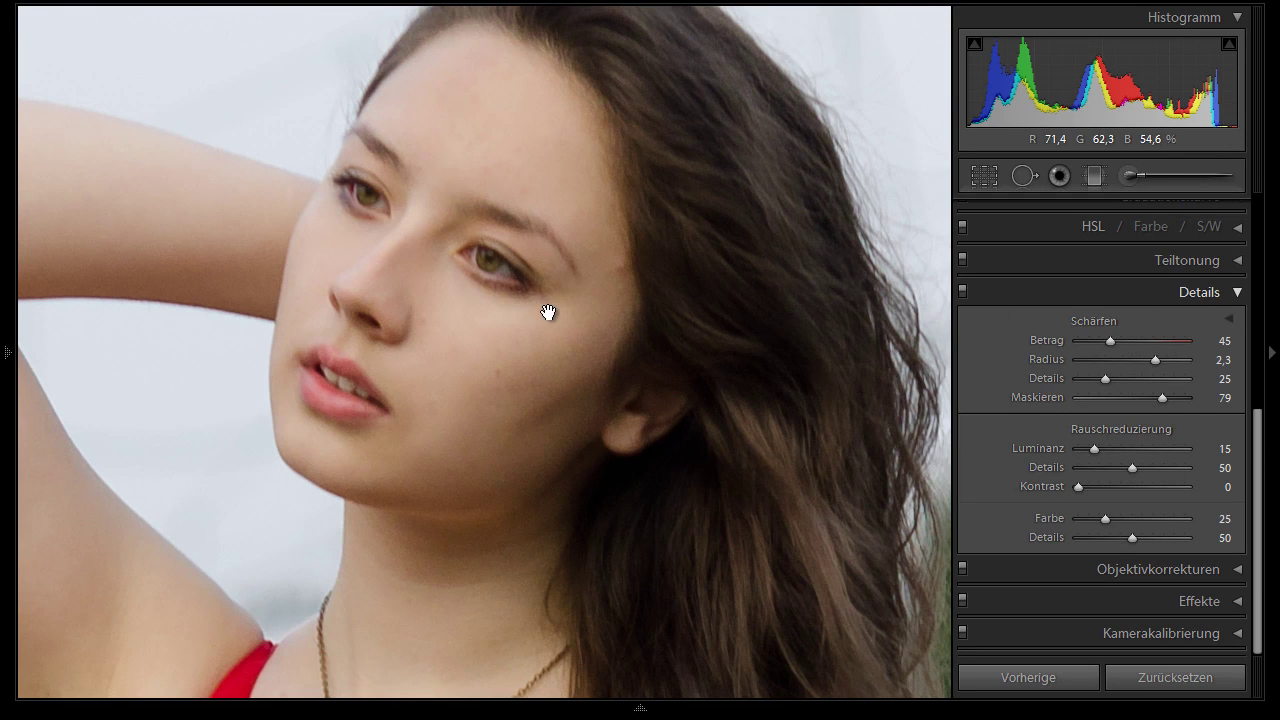
# Compare sharpening on and off, fit the whole photo in view and collapse Details.
pyautogui.click(963, 290)
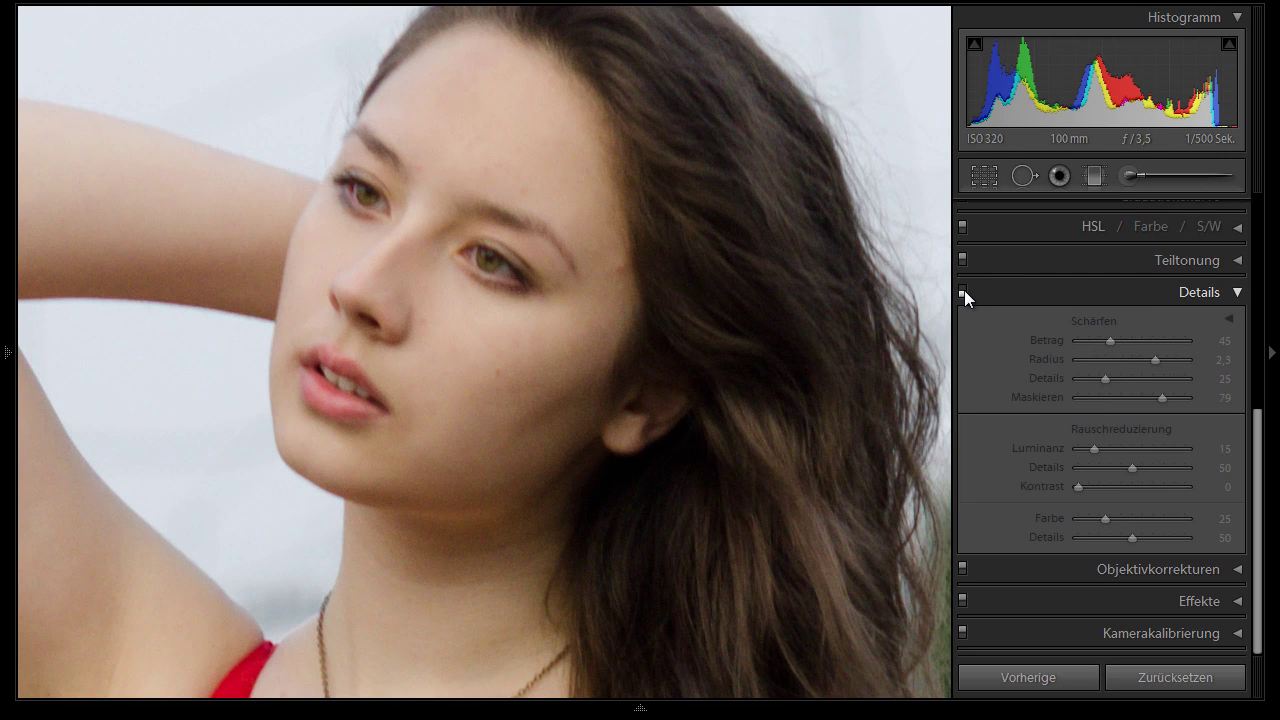
pyautogui.click(963, 290)
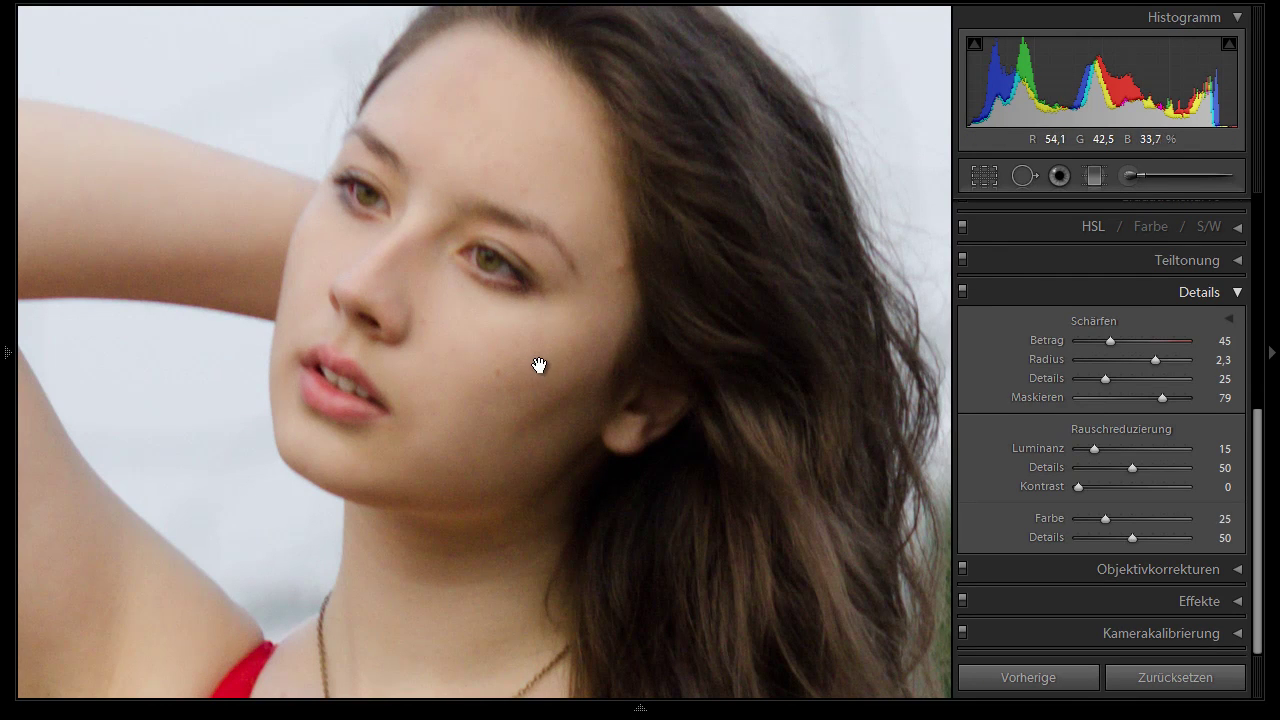
pyautogui.click(492, 262)
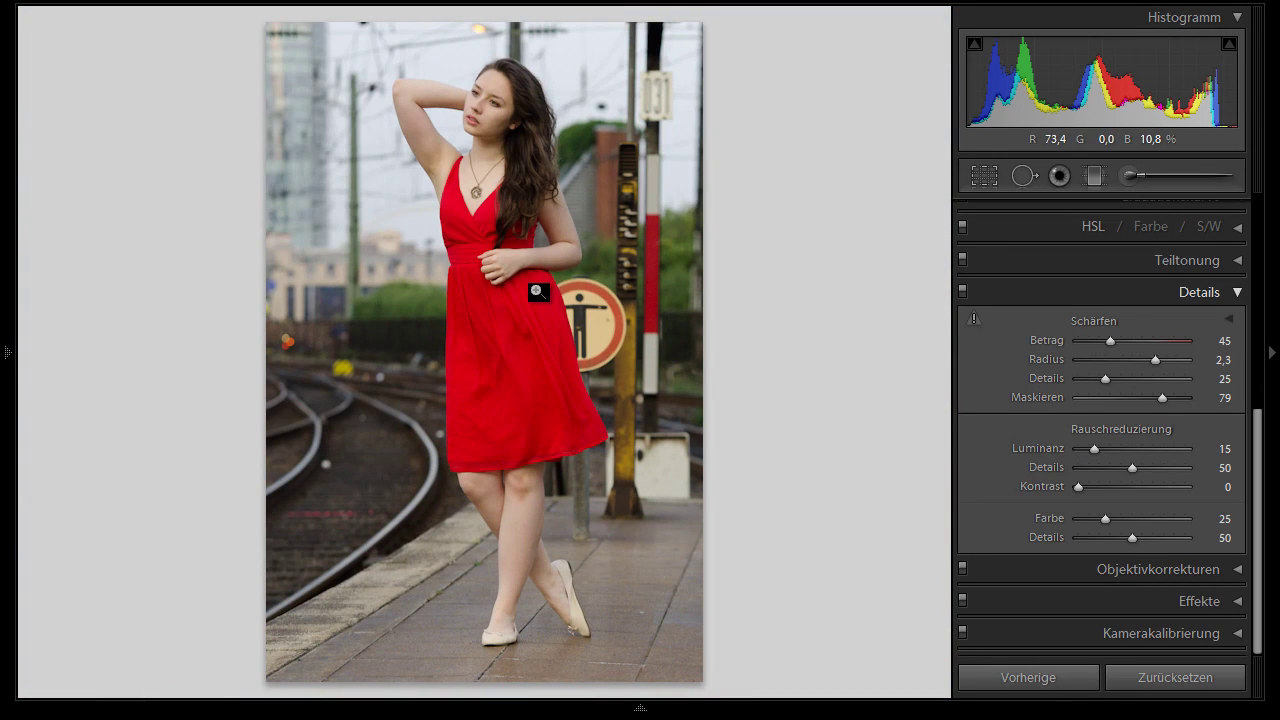
pyautogui.click(1113, 285)
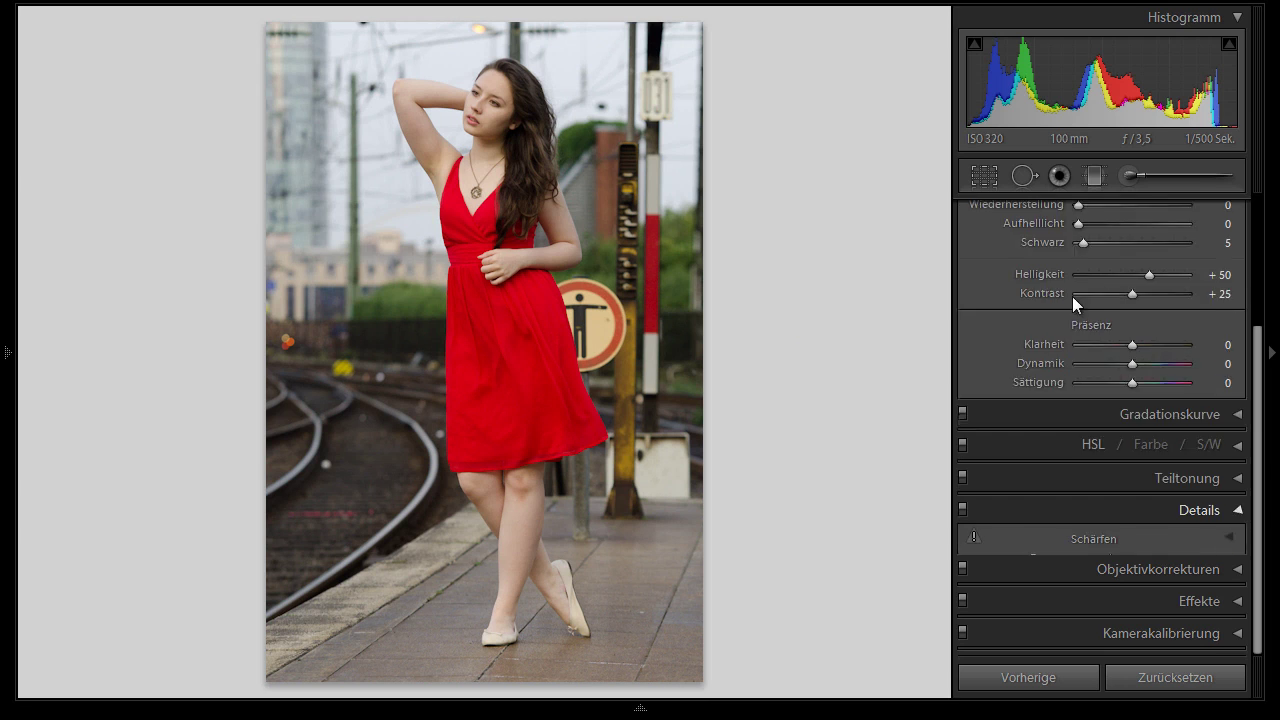
# Try Profilkorrekturen aktivieren in Objektivkorrekturen, then leave lens profile correction off.
pyautogui.click(1151, 566)
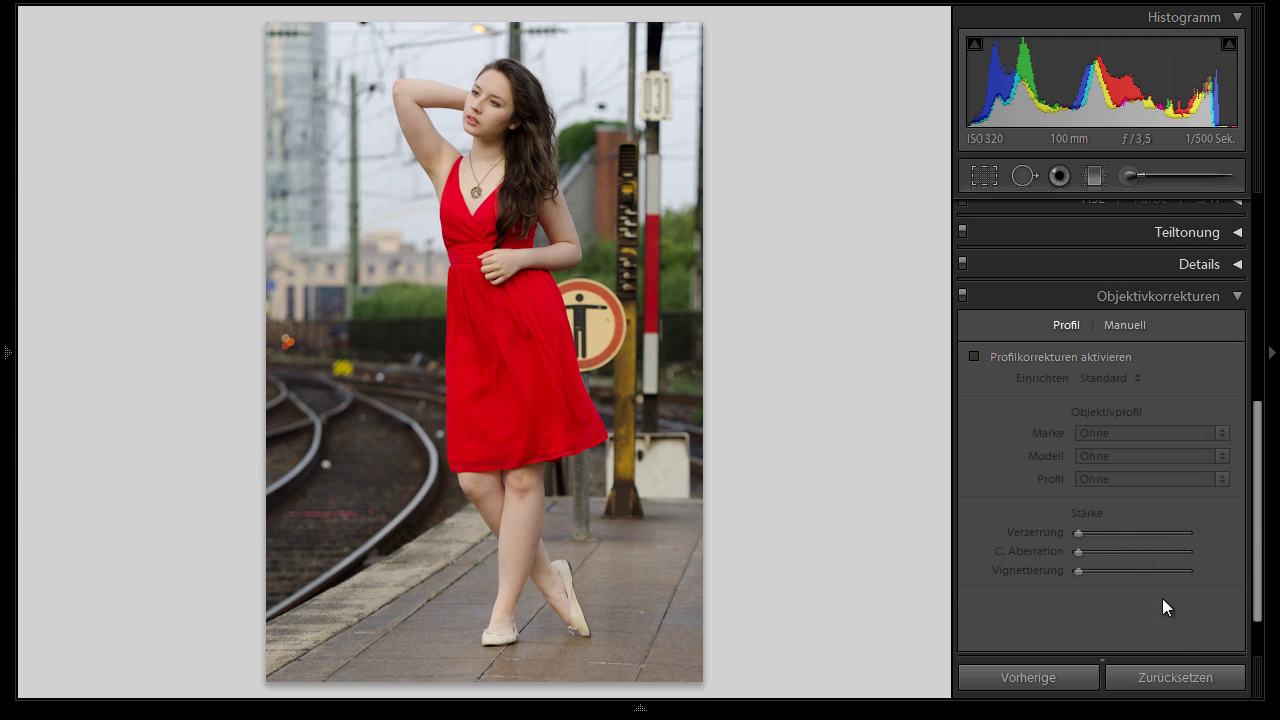
pyautogui.click(975, 356)
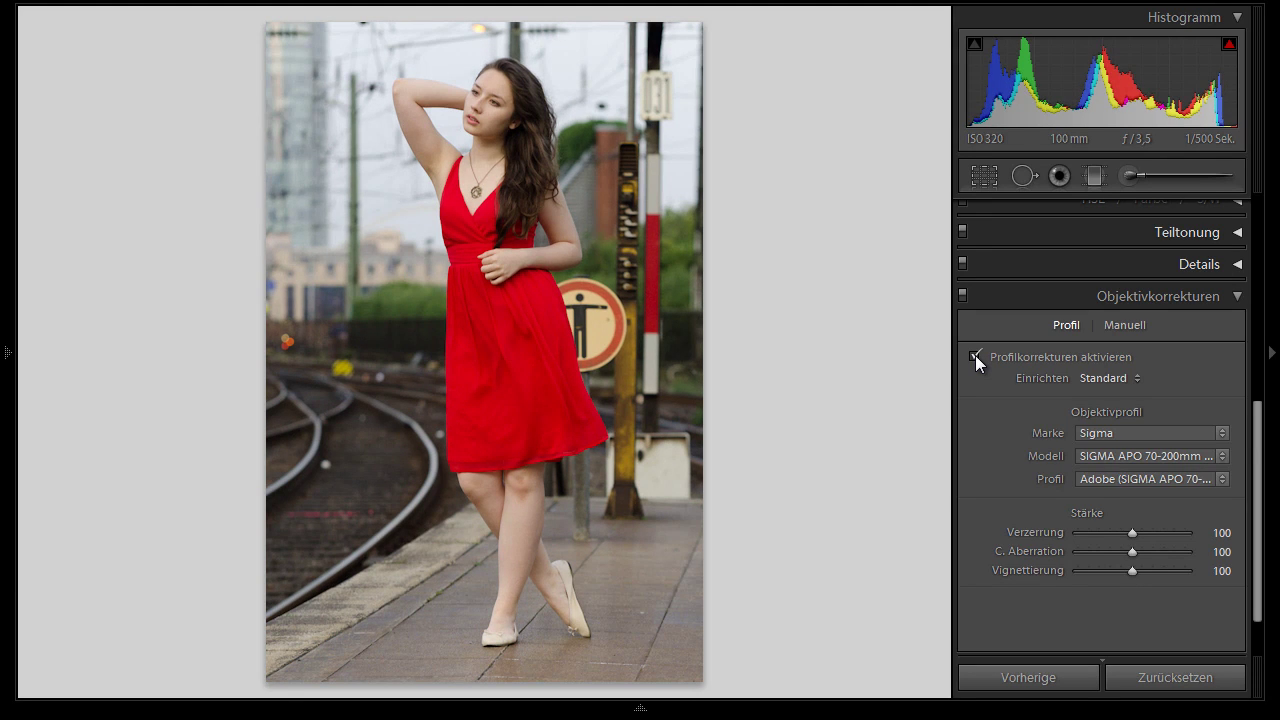
pyautogui.click(975, 355)
pyautogui.click(1190, 298)
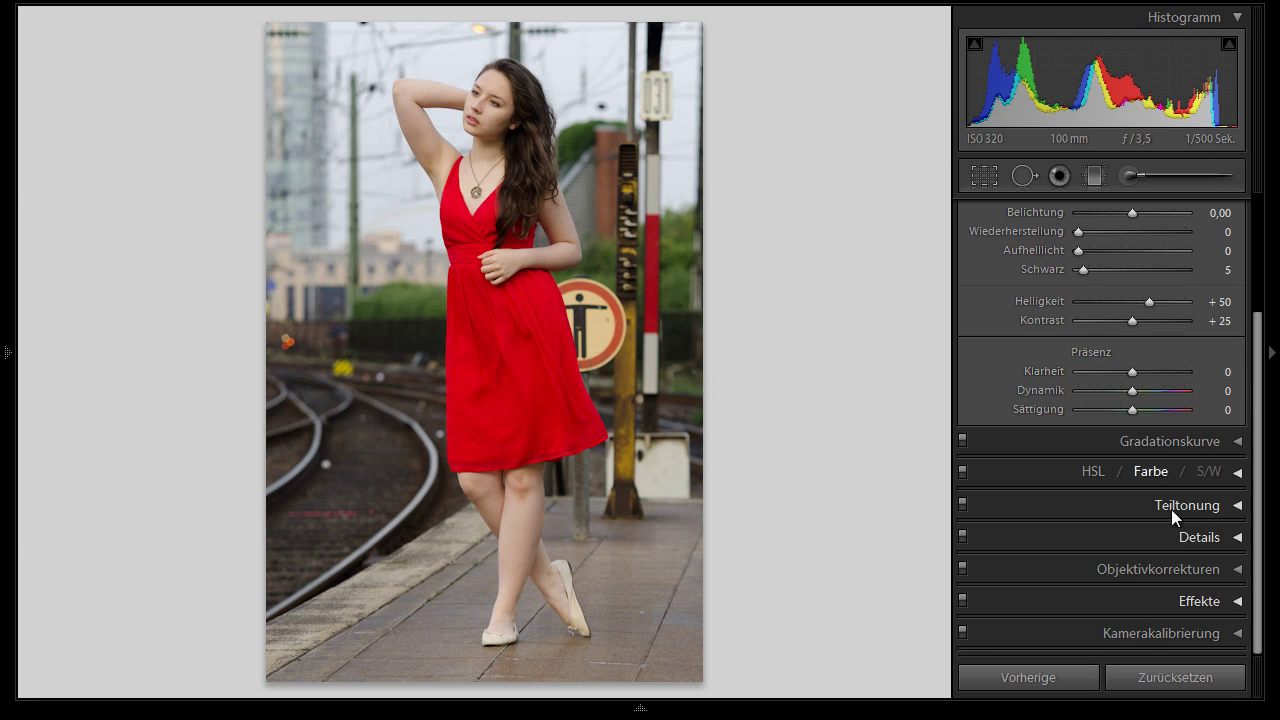
pyautogui.moveTo(1257, 583); pyautogui.dragTo(1246, 438)
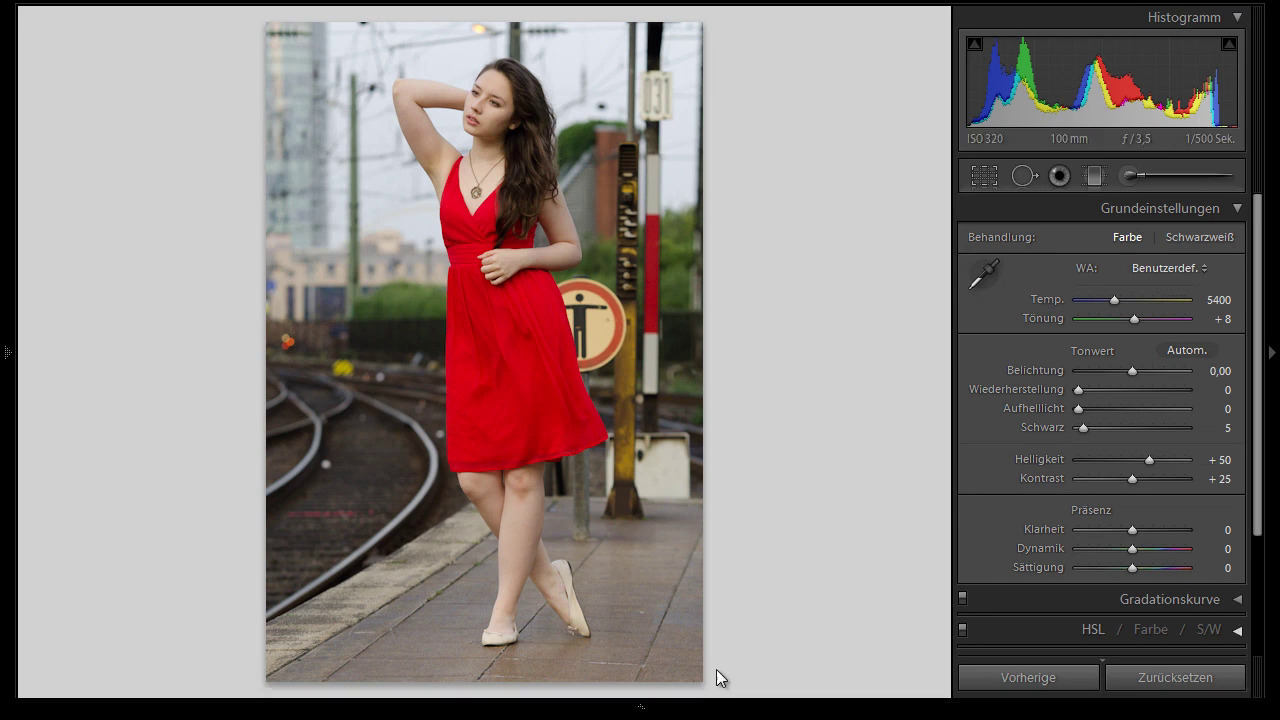
# Send the portrait to Photoshop via Bearbeiten in > In Adobe Photoshop CS6 bearbeiten.
pyautogui.rightClick(591, 626)
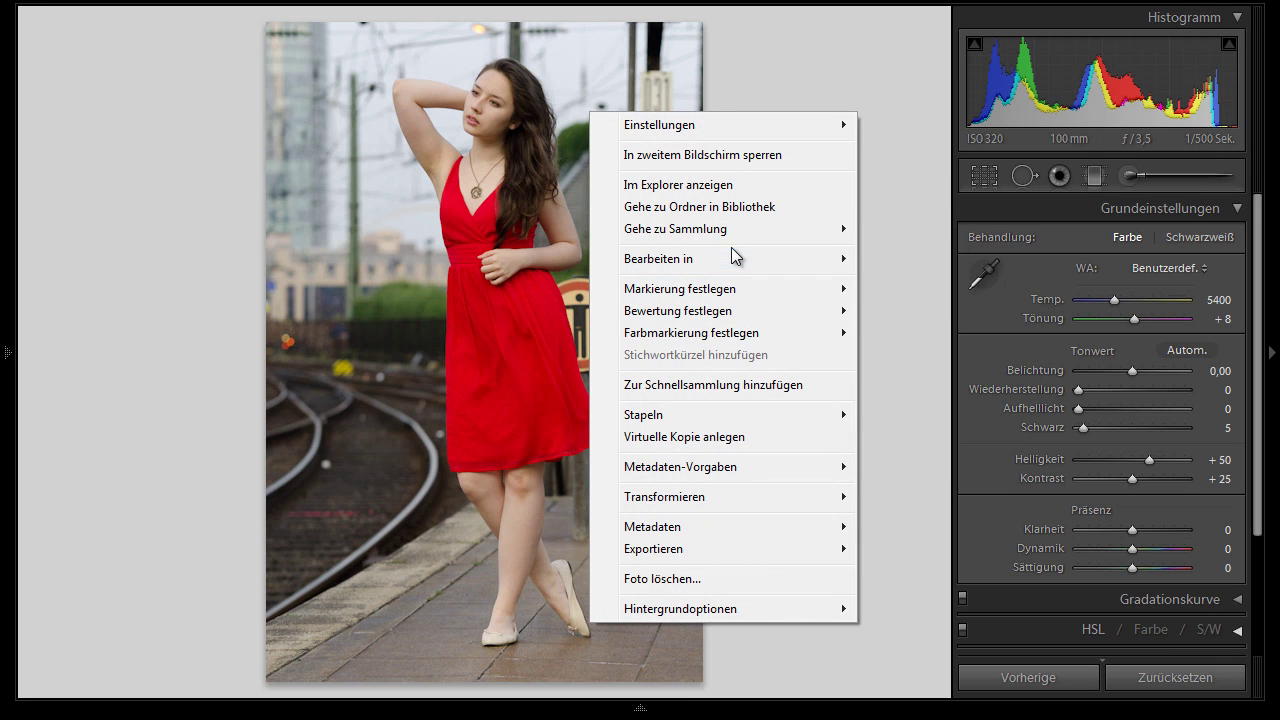
pyautogui.moveTo(700, 259)
pyautogui.click(988, 262)
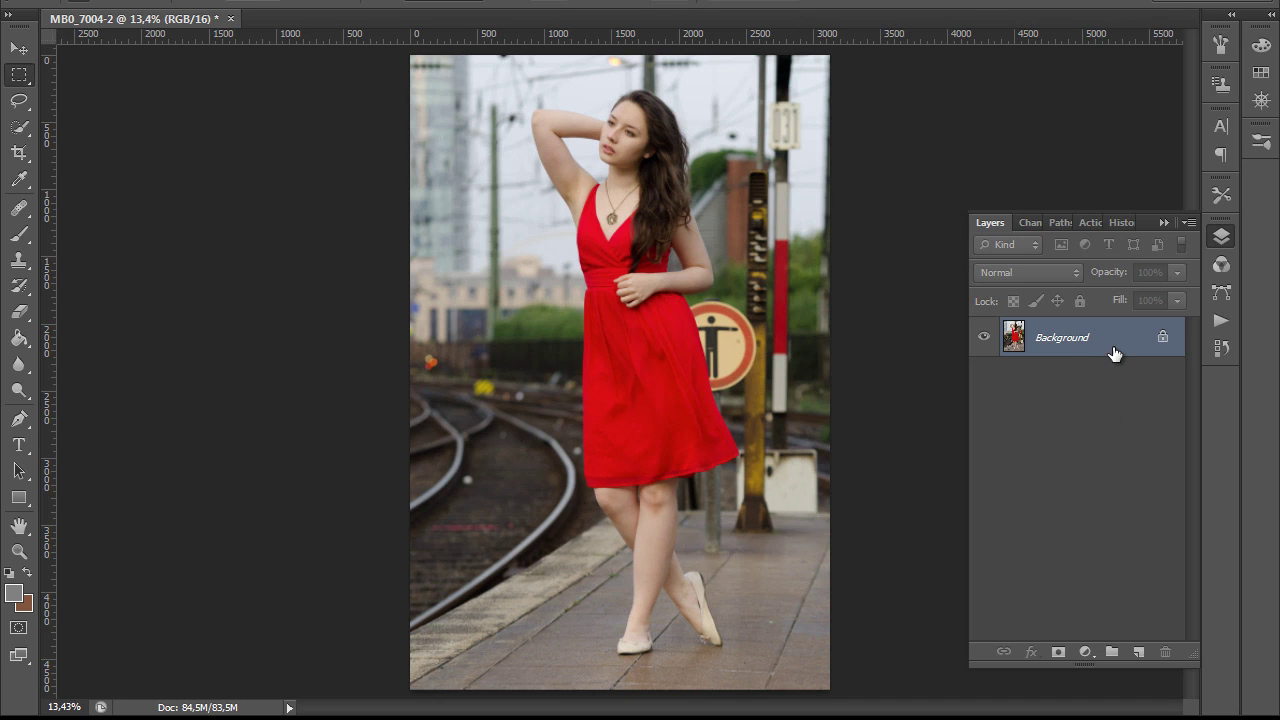
# Duplicate the Background layer, hide the original and select a rectangle around the dress.
pyautogui.moveTo(1114, 354); pyautogui.dragTo(1138, 651)
pyautogui.click(985, 376)
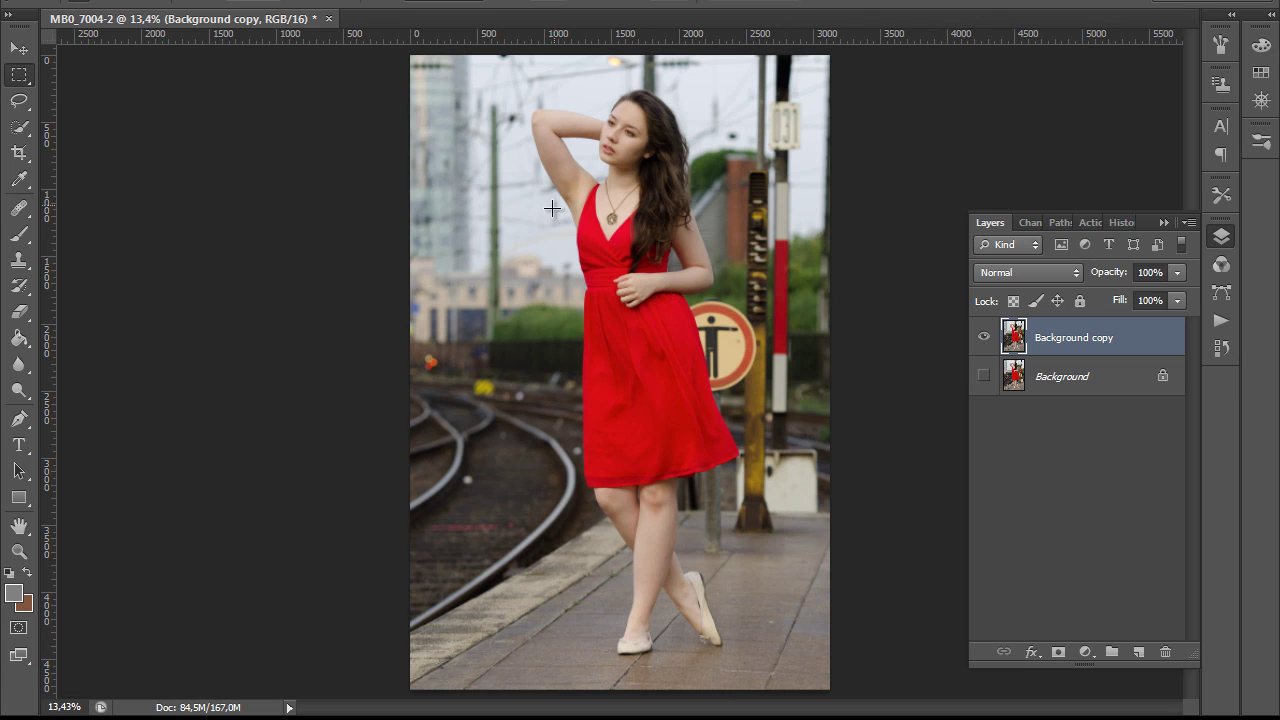
pyautogui.moveTo(555, 197); pyautogui.dragTo(764, 496)
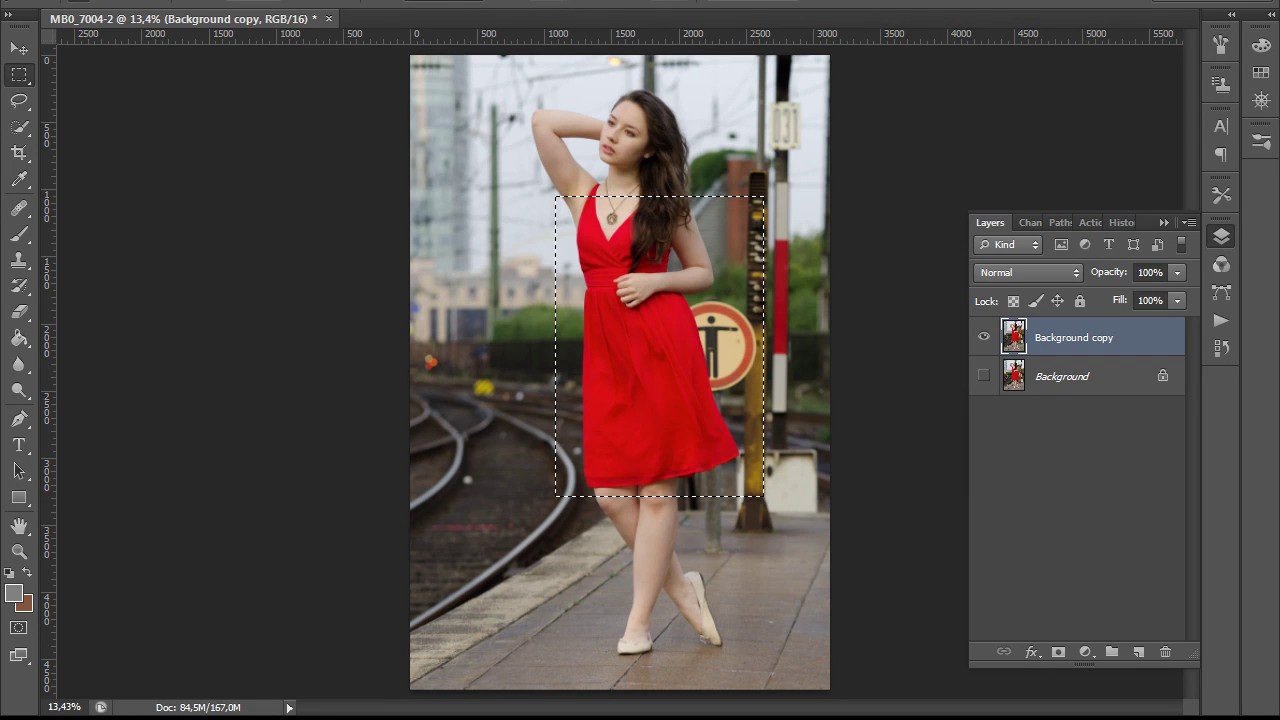
pyautogui.hotkey('alt', 't')
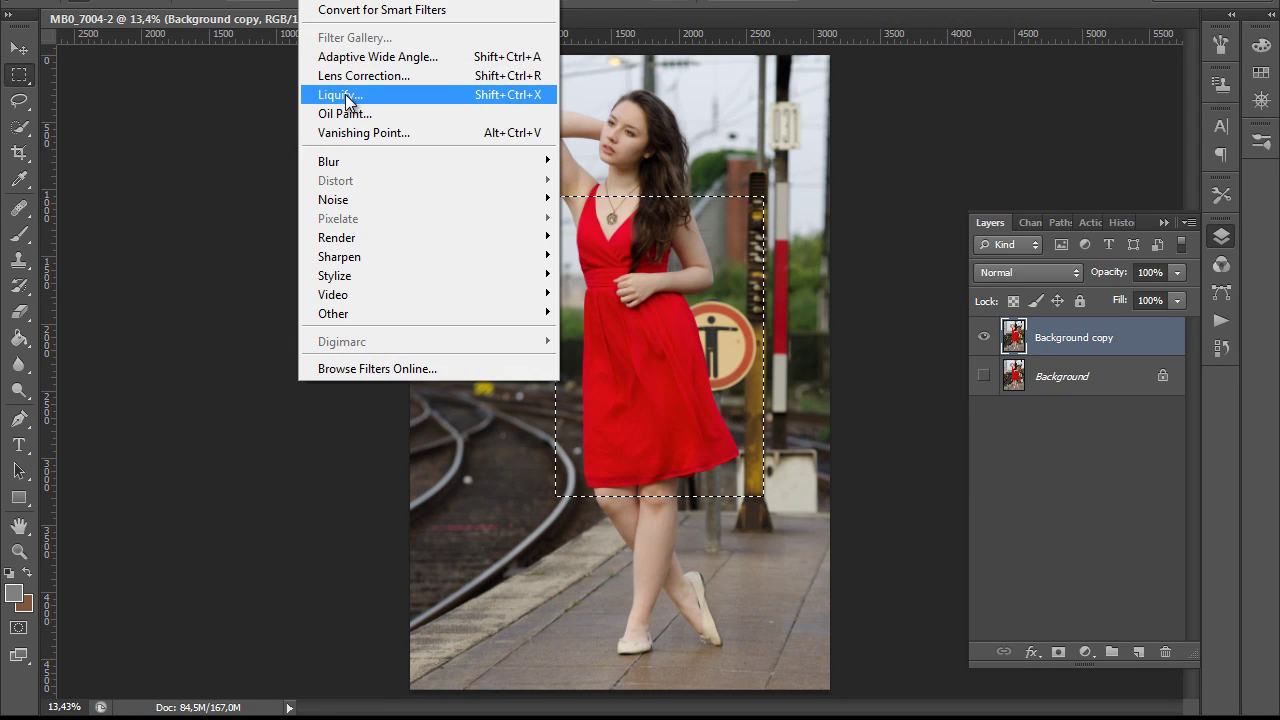
# In Liquify, use the Push Left Tool to slim the dress's left waist.
pyautogui.click(345, 94)
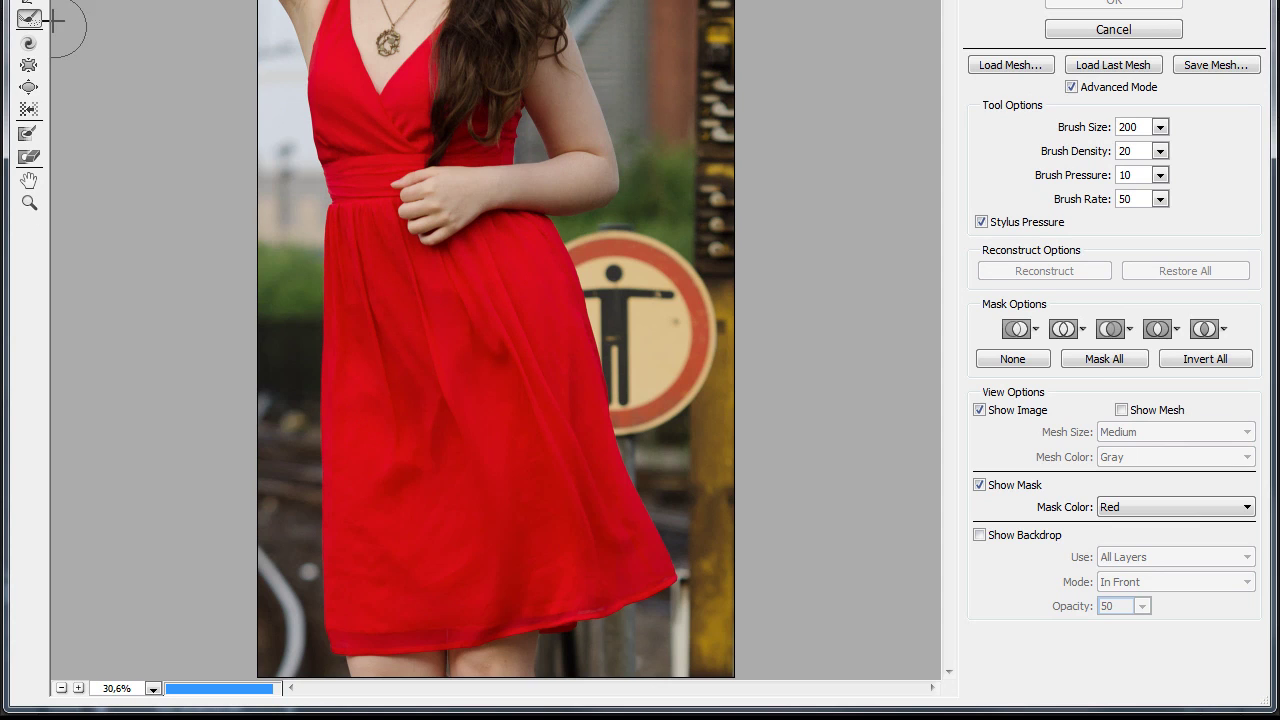
pyautogui.click(29, 111)
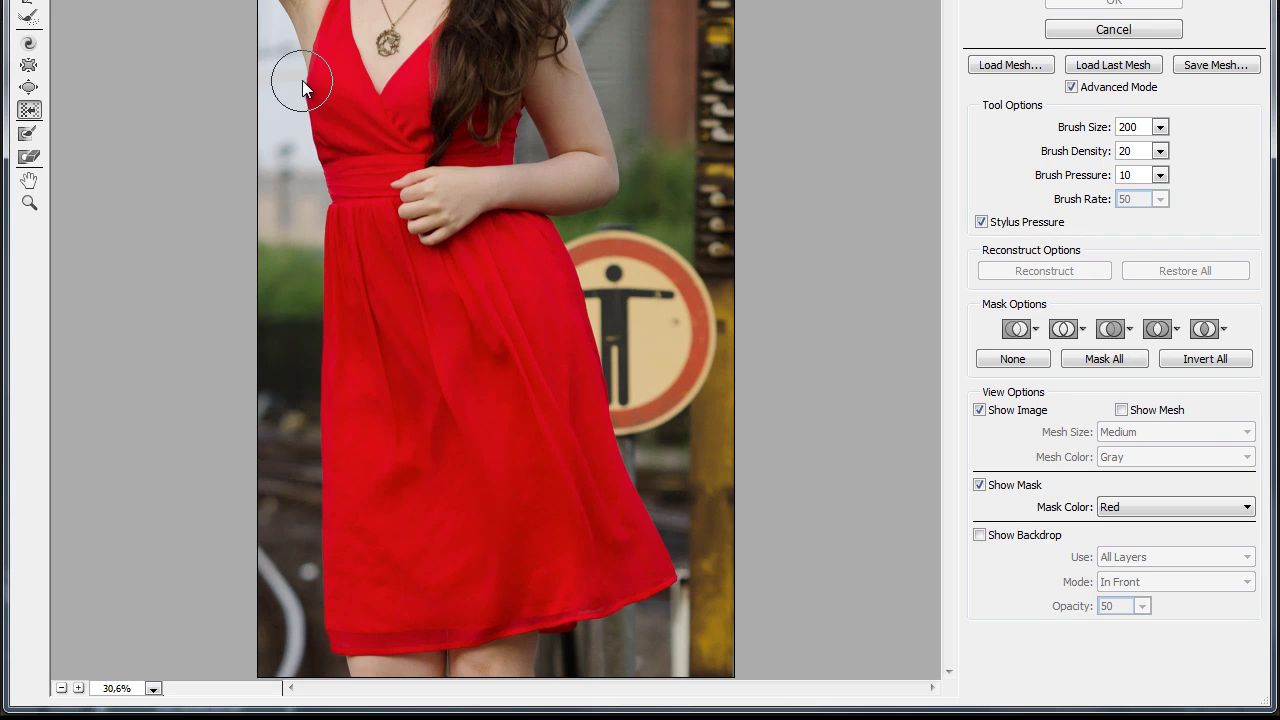
pyautogui.moveTo(300, 72); pyautogui.dragTo(306, 309)
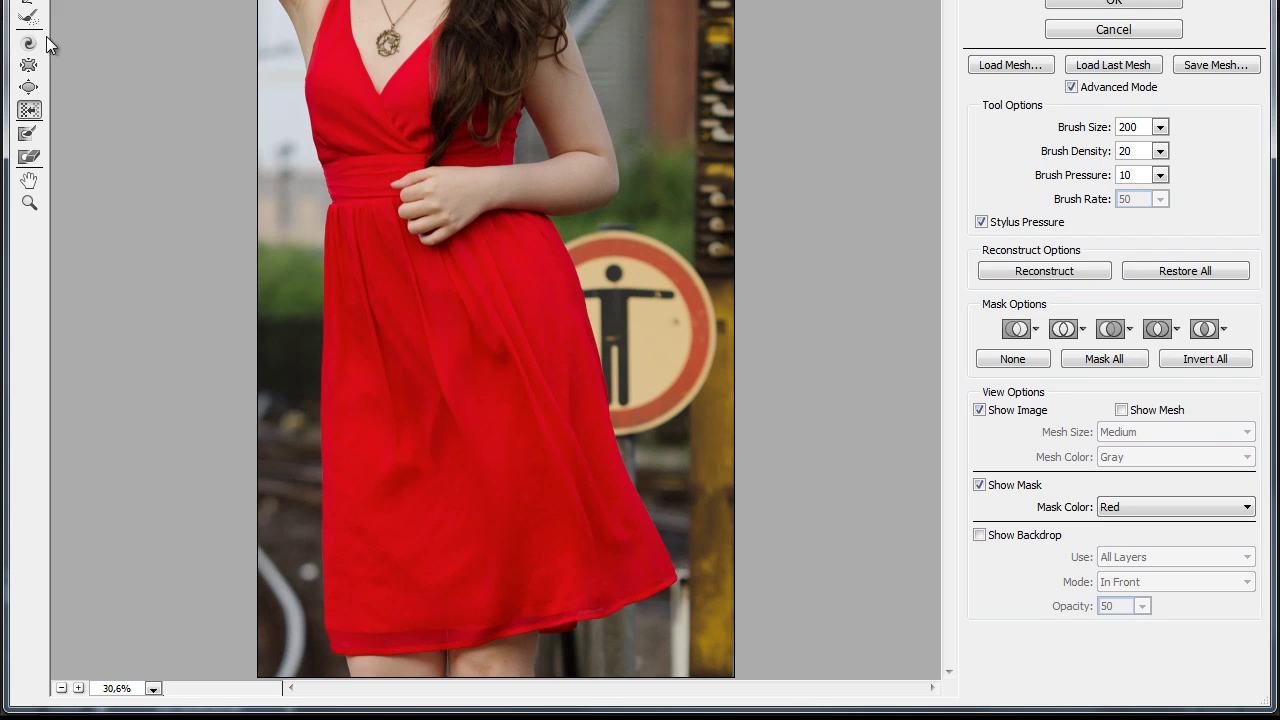
pyautogui.press('w')
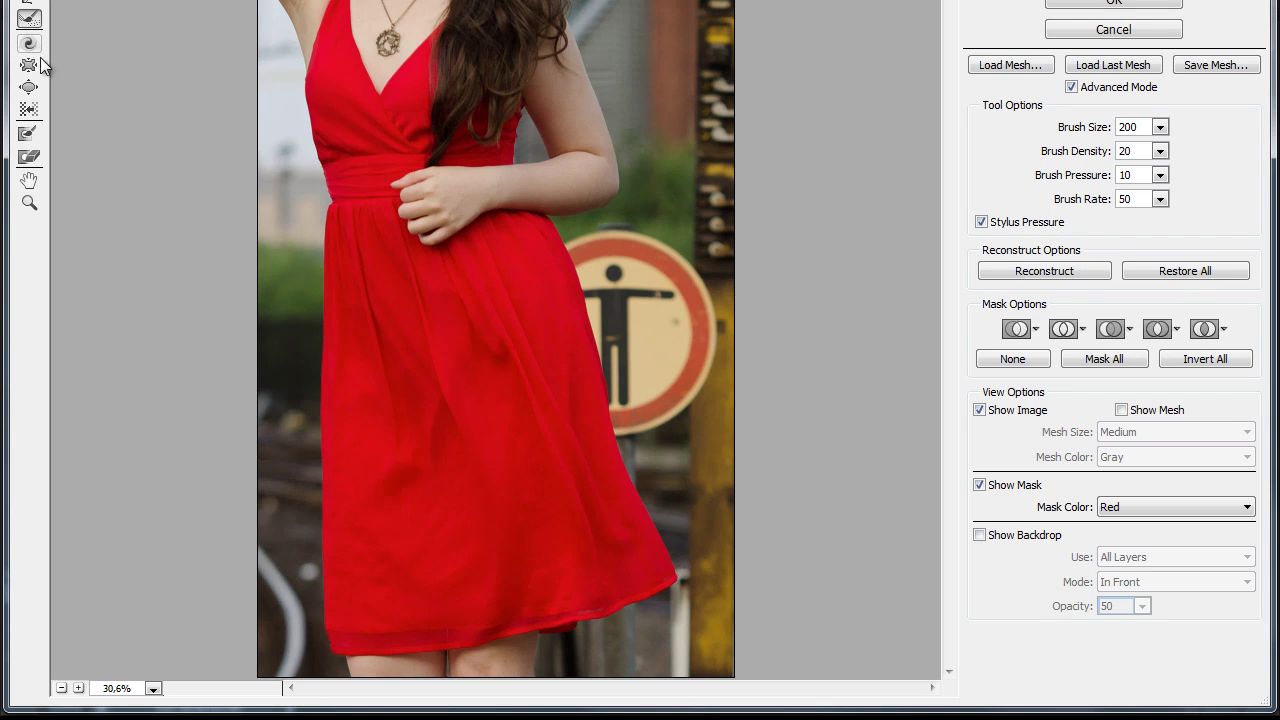
pyautogui.click(29, 109)
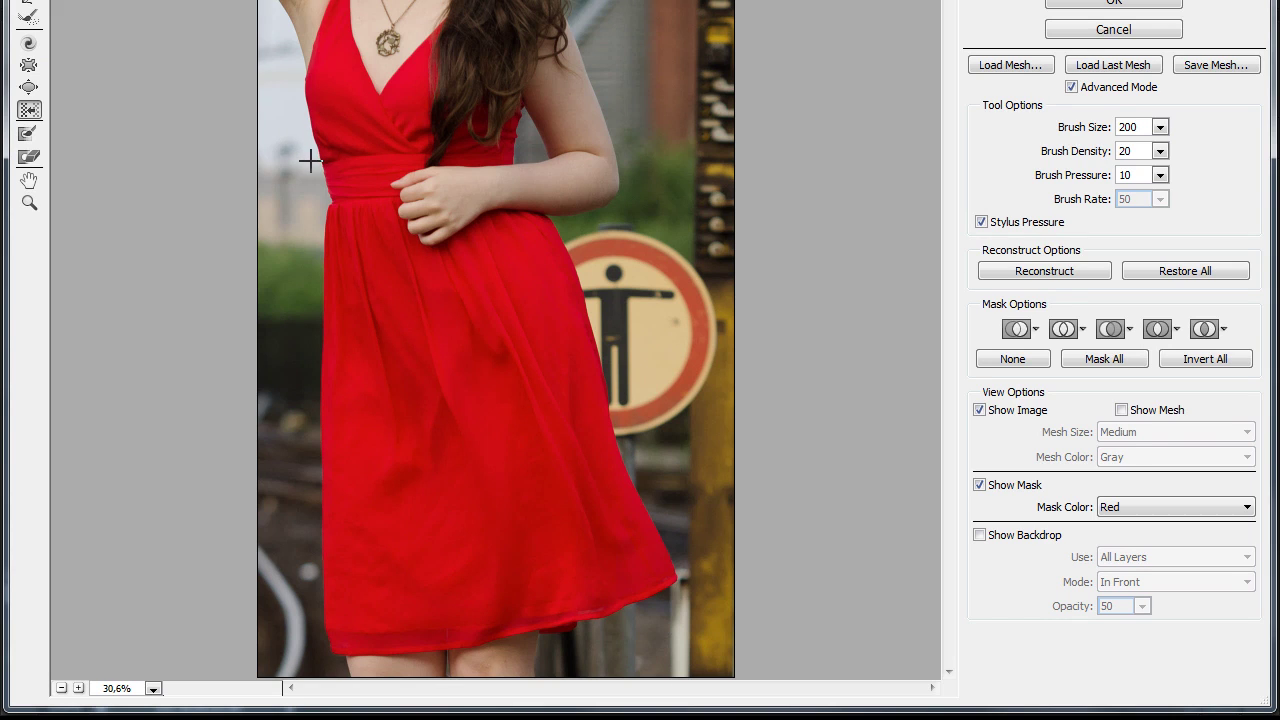
pyautogui.moveTo(311, 161); pyautogui.dragTo(319, 219)
pyautogui.moveTo(319, 219); pyautogui.dragTo(320, 200)
# Pull in the dress's right edge from the hem up beside the sign.
pyautogui.moveTo(684, 573)
pyautogui.mouseDown()
pyautogui.moveTo(628, 491)
pyautogui.moveTo(672, 537)
pyautogui.mouseUp()
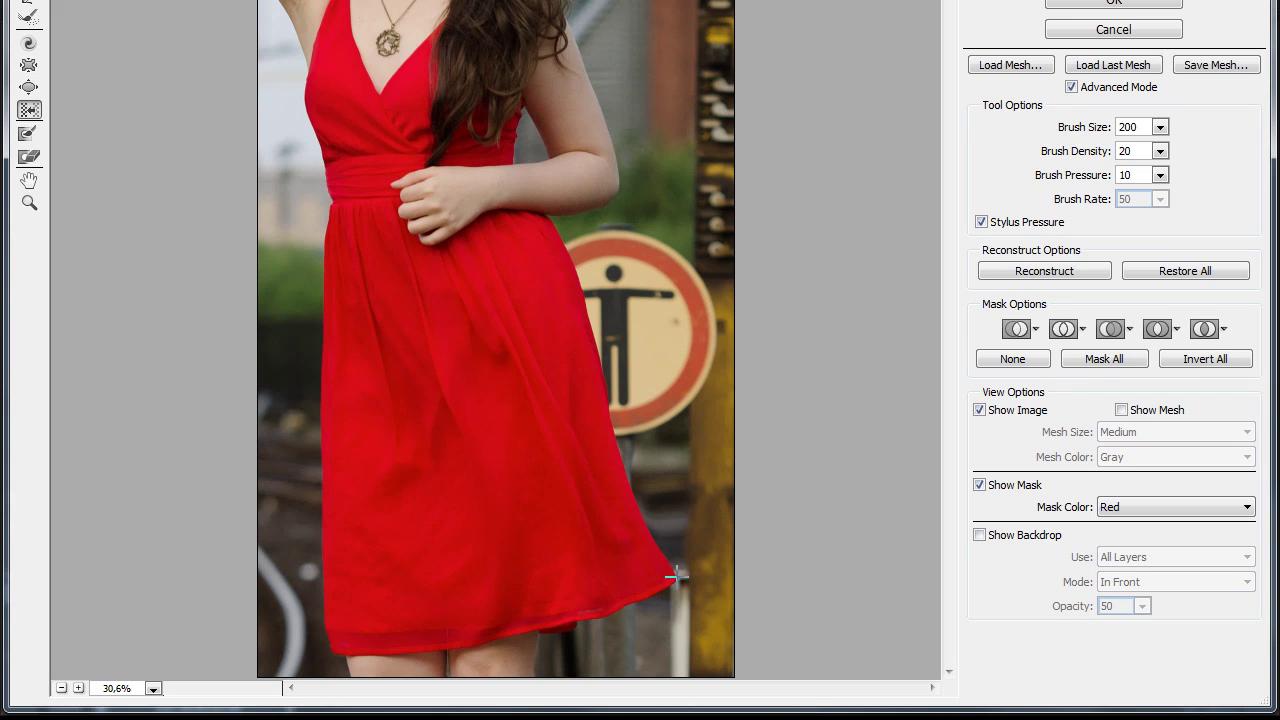
pyautogui.moveTo(669, 514); pyautogui.dragTo(652, 468)
pyautogui.moveTo(620, 383); pyautogui.dragTo(613, 441)
pyautogui.moveTo(599, 399); pyautogui.dragTo(606, 314)
pyautogui.moveTo(610, 407); pyautogui.dragTo(584, 270)
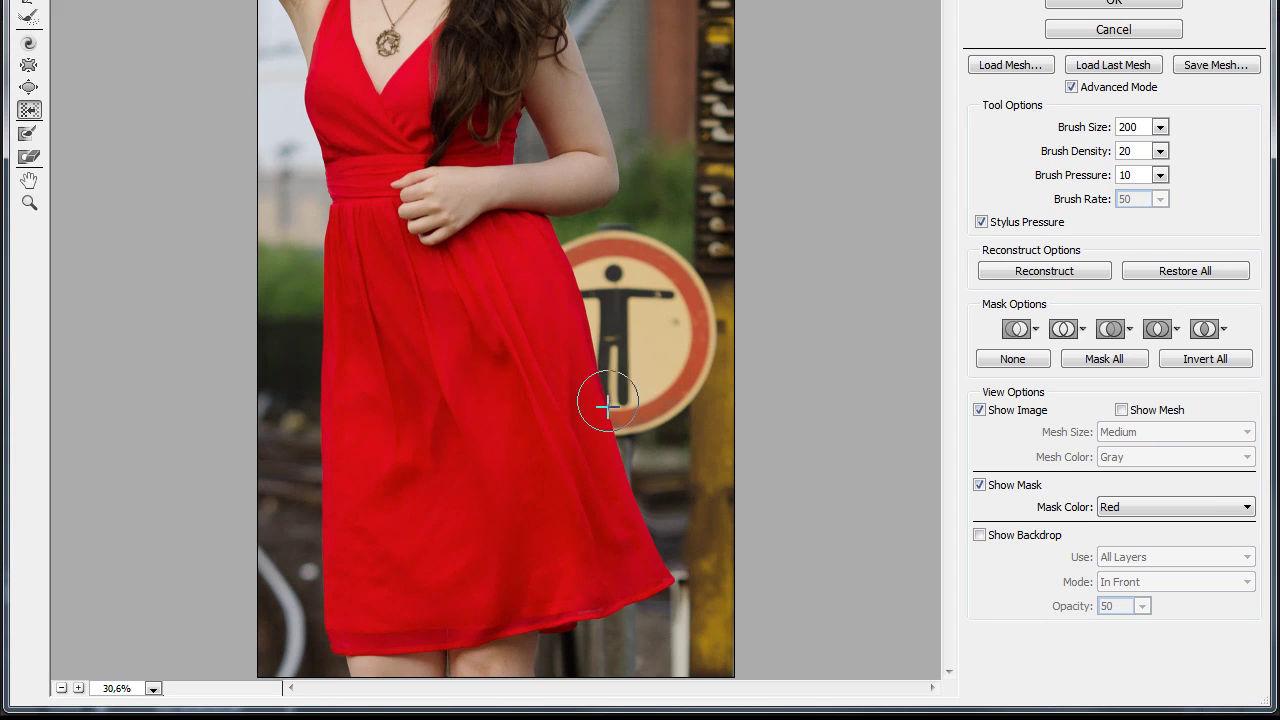
pyautogui.moveTo(607, 384); pyautogui.dragTo(600, 375)
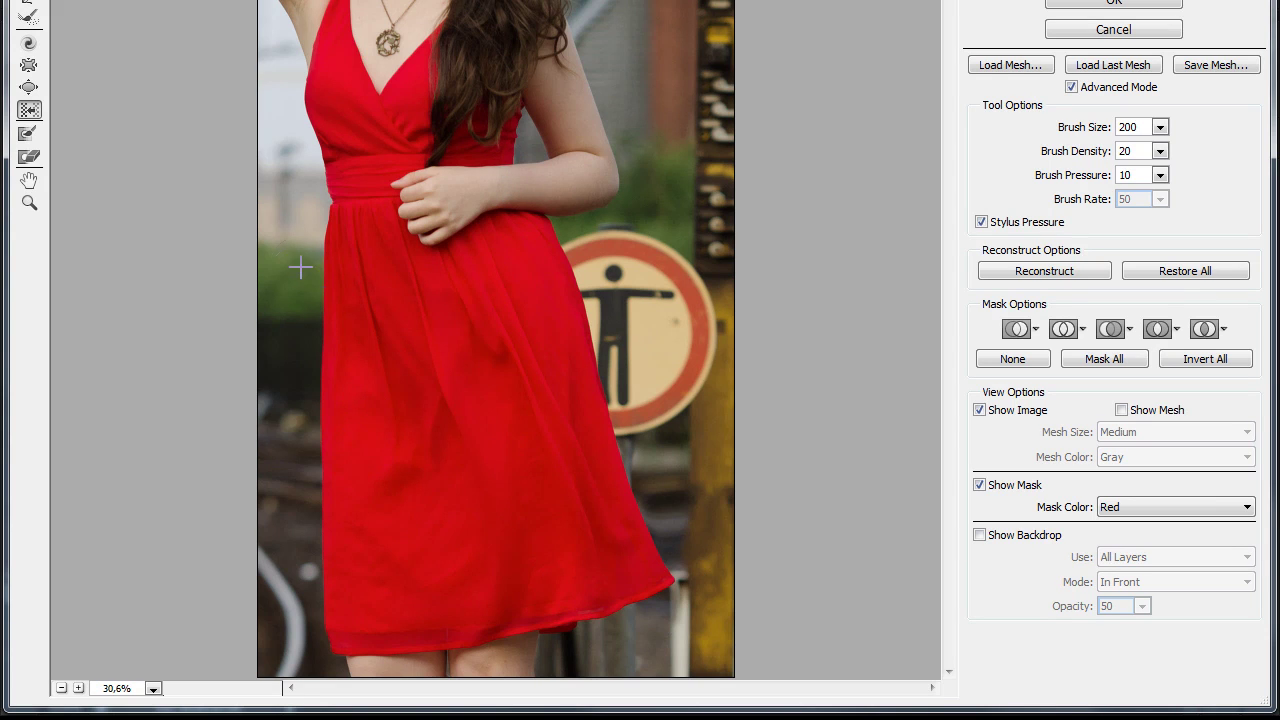
# Make six more Push Left strokes pulling in the dress's lower left edge.
pyautogui.moveTo(306, 269); pyautogui.dragTo(315, 280)
pyautogui.moveTo(323, 350); pyautogui.dragTo(305, 583)
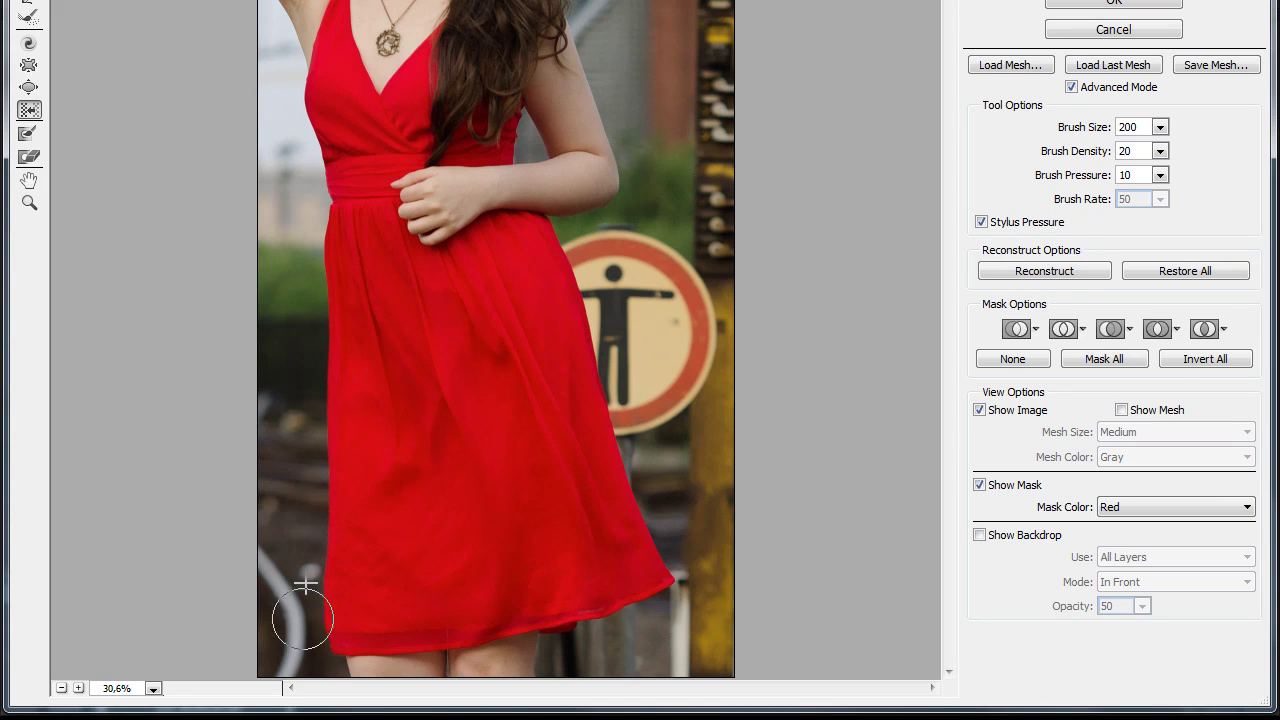
pyautogui.moveTo(306, 228); pyautogui.dragTo(316, 300)
pyautogui.moveTo(321, 363)
pyautogui.mouseDown()
pyautogui.moveTo(323, 486)
pyautogui.moveTo(305, 373)
pyautogui.mouseUp()
pyautogui.moveTo(307, 323); pyautogui.dragTo(321, 425)
pyautogui.moveTo(312, 310)
pyautogui.mouseDown()
pyautogui.moveTo(314, 477)
pyautogui.moveTo(314, 343)
pyautogui.moveTo(319, 457)
pyautogui.mouseUp()
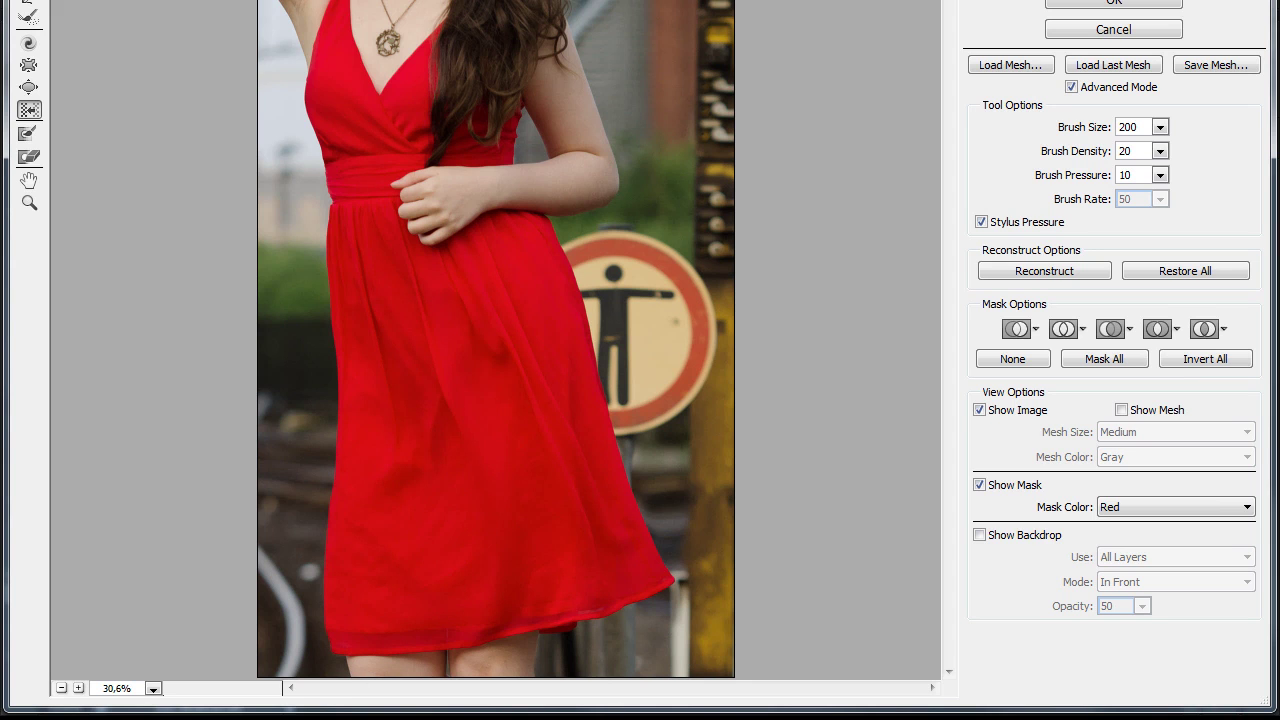
# Commit the Liquify slimming, deselect, and toggle Background copy against the original Background to compare.
pyautogui.click(1077, 6)
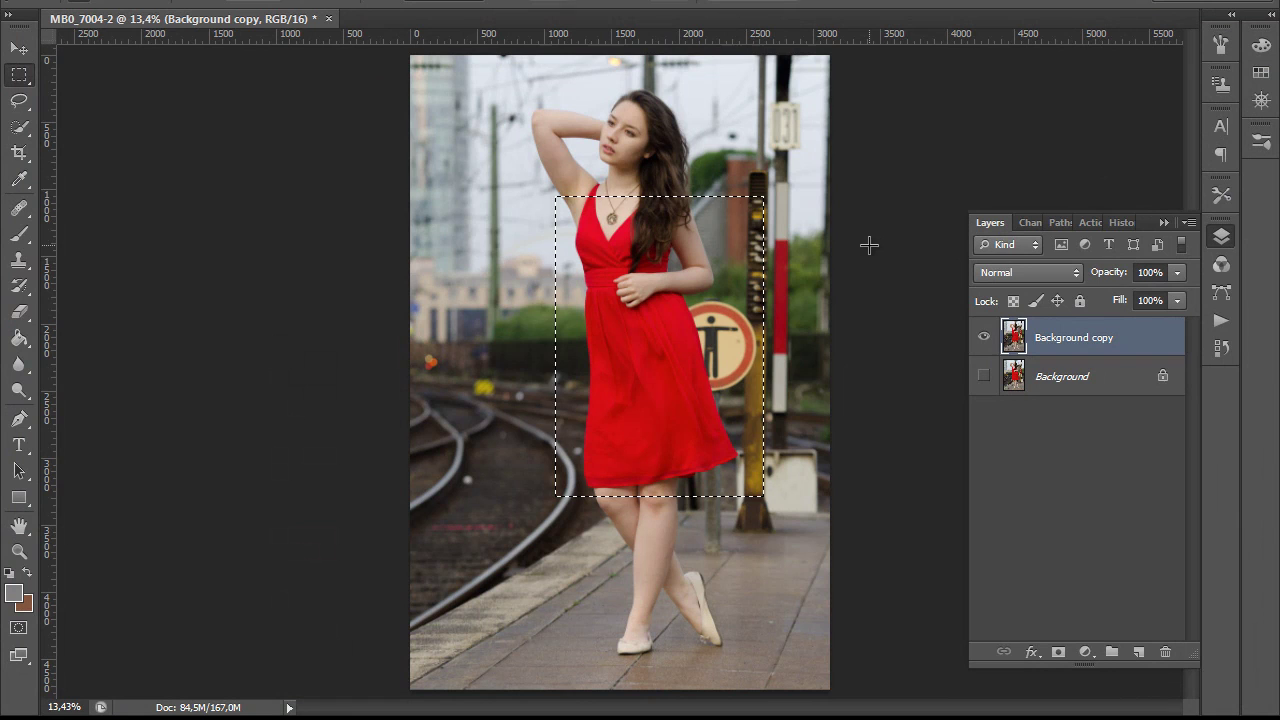
pyautogui.hotkey('ctrl', 'd')
pyautogui.click(988, 385)
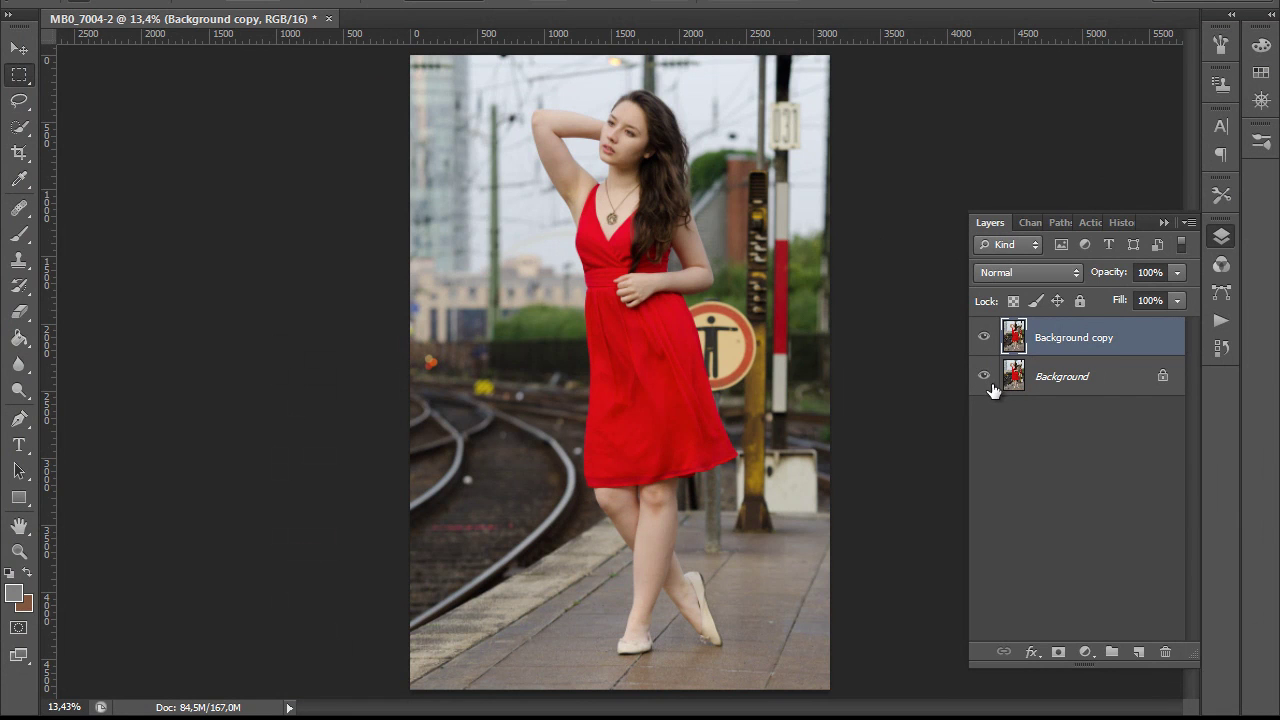
pyautogui.click(984, 340)
pyautogui.click(984, 340)
pyautogui.click(984, 340)
pyautogui.click(984, 340)
# Zoom in and frame the woman's face.
pyautogui.click(19, 551)
pyautogui.moveTo(620, 129); pyautogui.dragTo(622, 130)
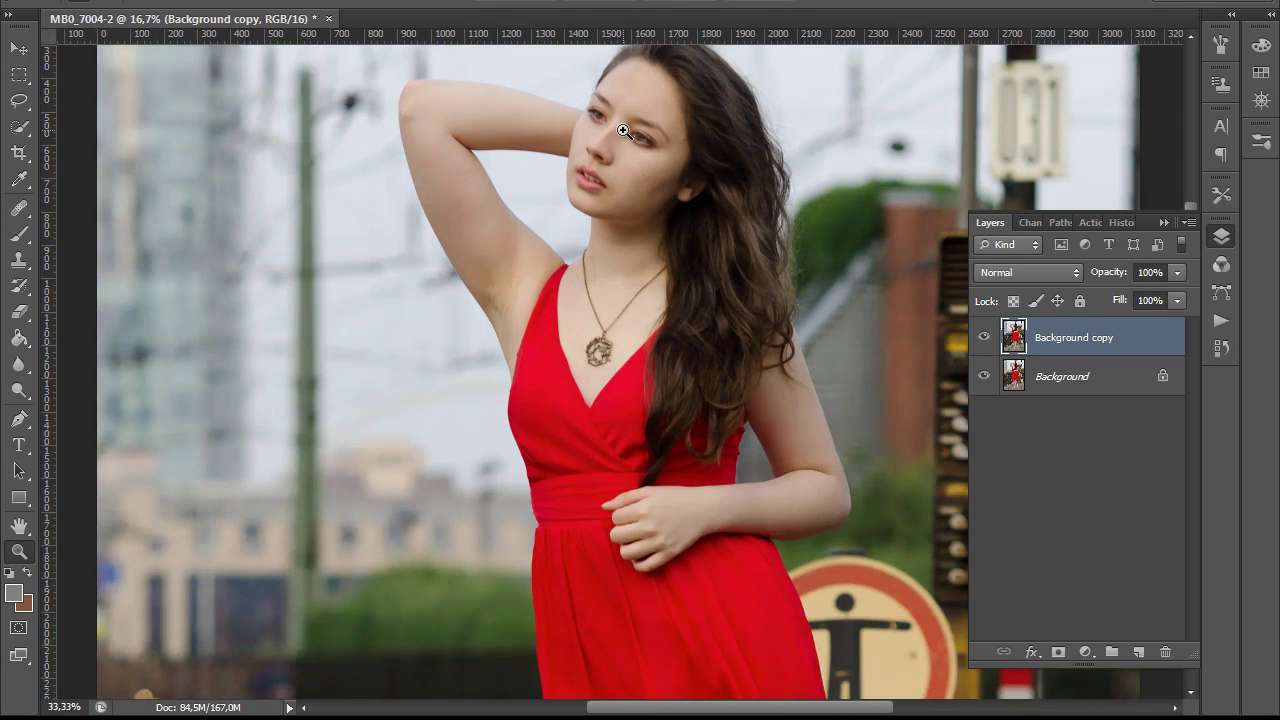
pyautogui.click(622, 130)
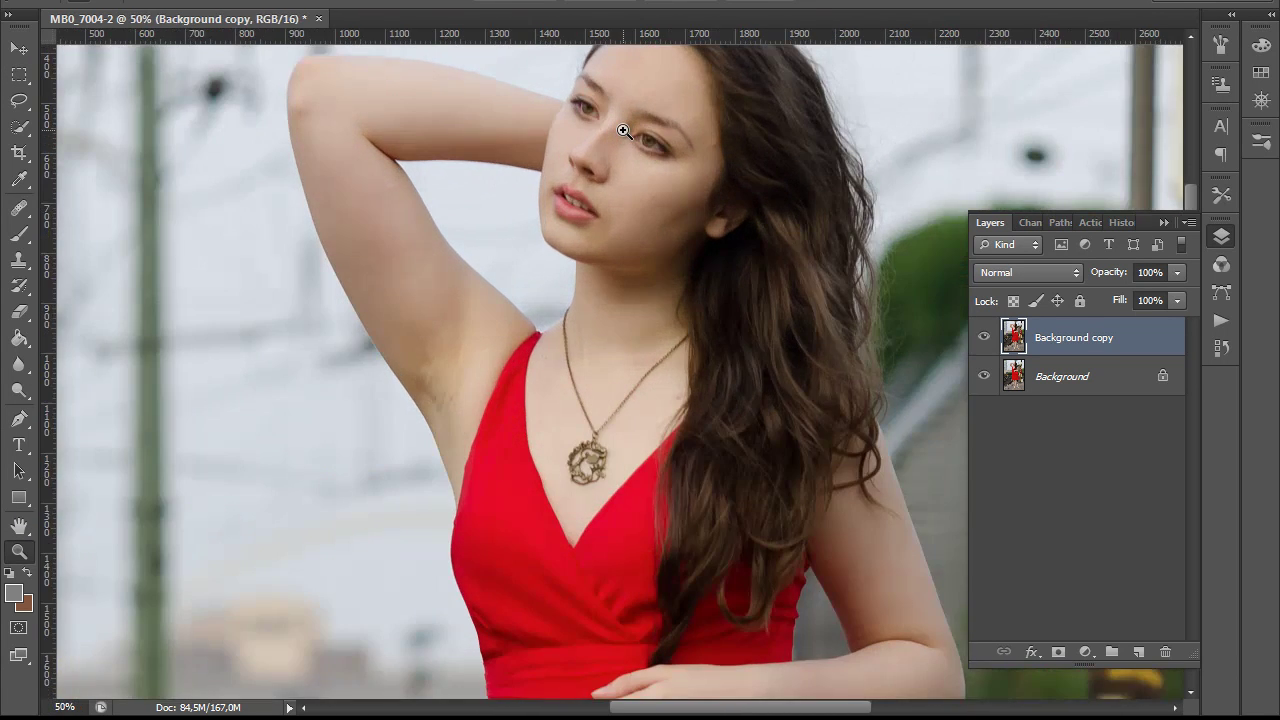
pyautogui.moveTo(620, 123); pyautogui.dragTo(578, 287)
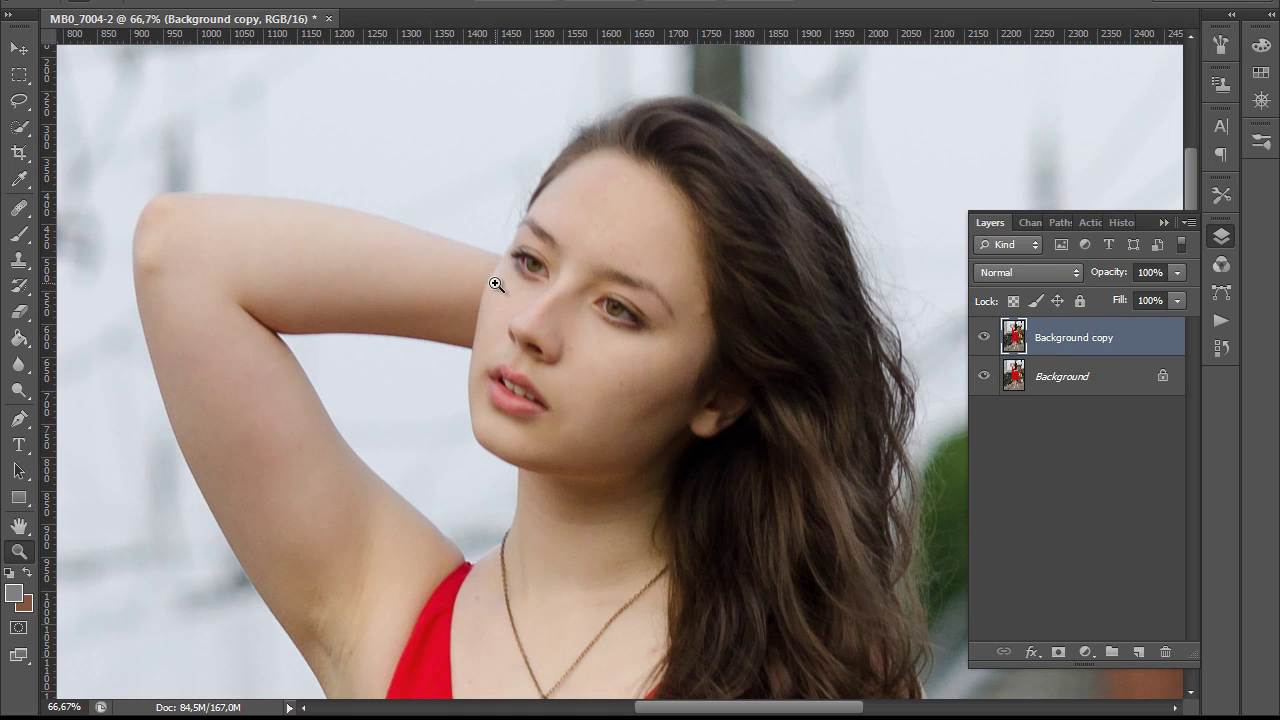
# Heal the small blemish on the woman's chin with the Spot Healing Brush.
pyautogui.click(19, 207)
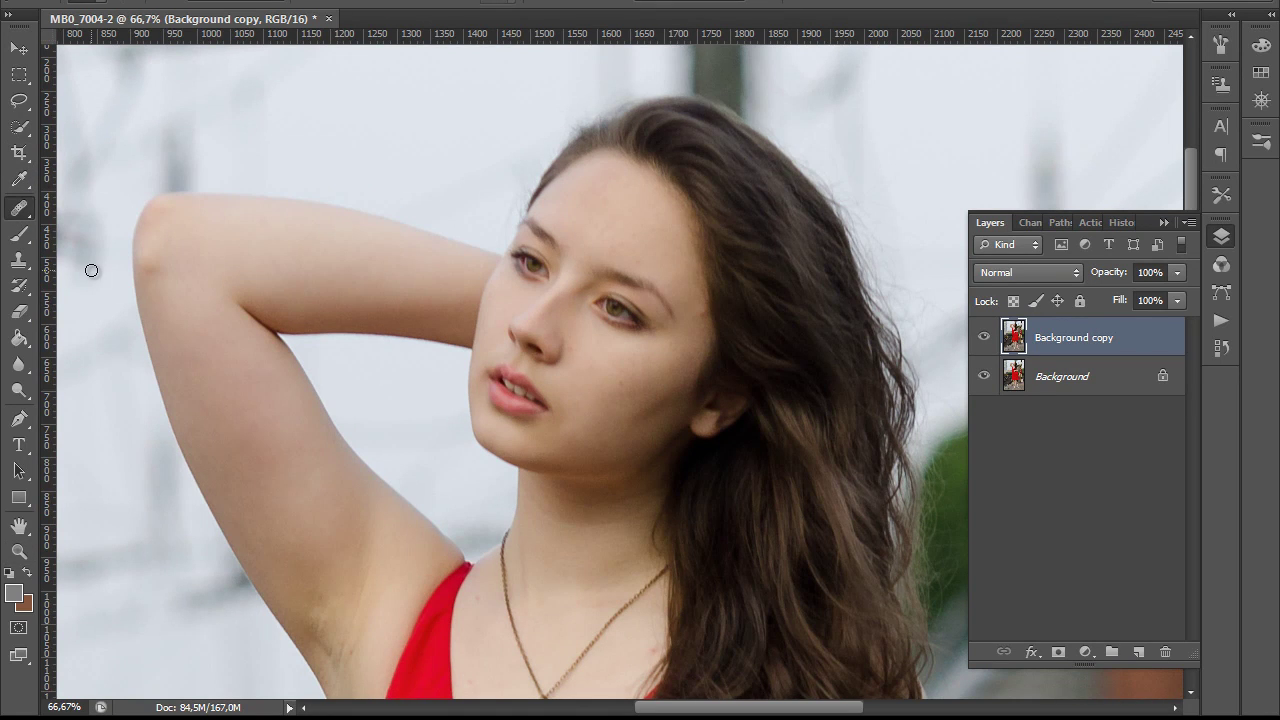
pyautogui.click(703, 313)
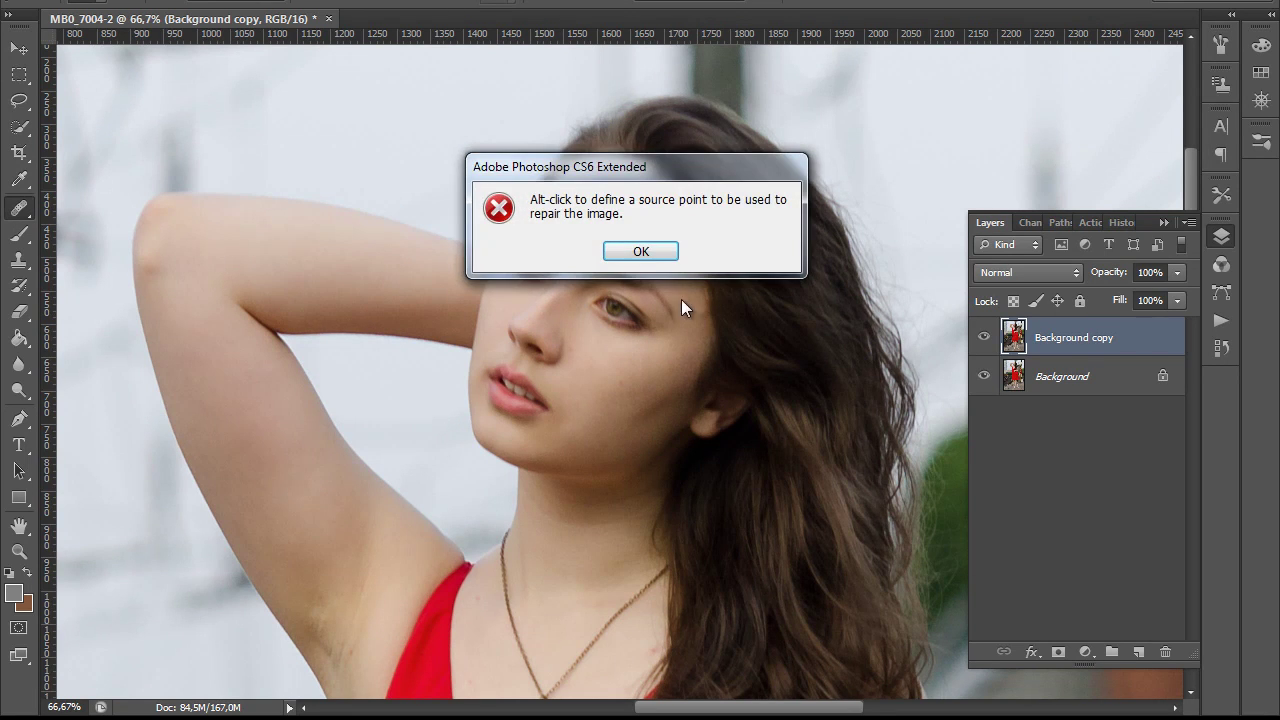
pyautogui.click(645, 251)
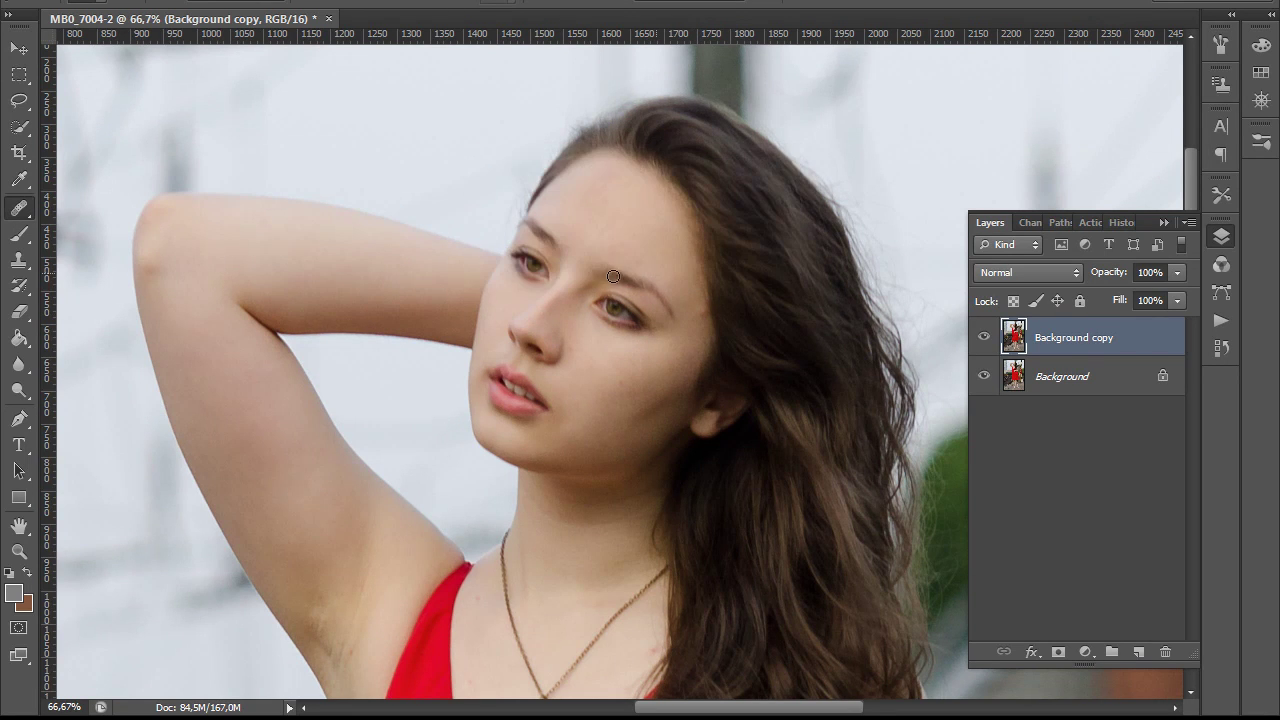
pyautogui.keyDown('alt'); pyautogui.click(685, 301); pyautogui.keyUp('alt')
pyautogui.click(624, 442)
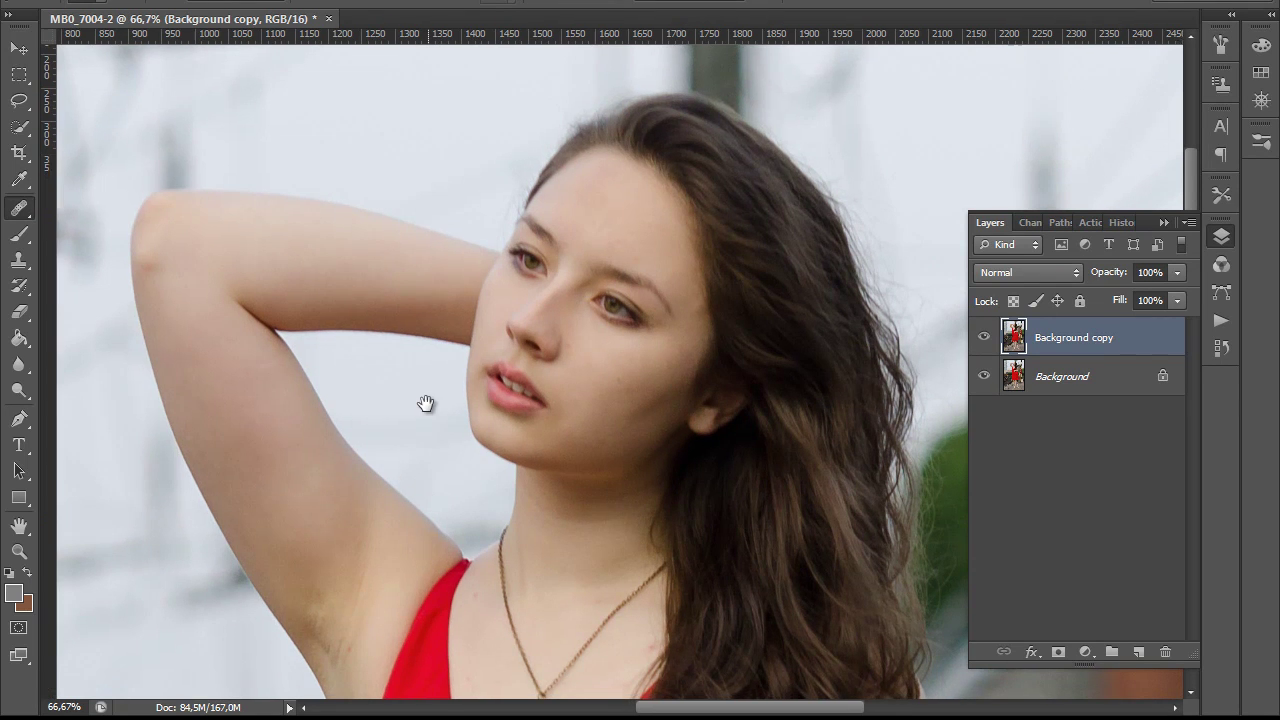
# Heal the dark spots and the streak on the woman's underarm.
pyautogui.scroll(-2, 430, 395)
pyautogui.scroll(-2, 434, 380)
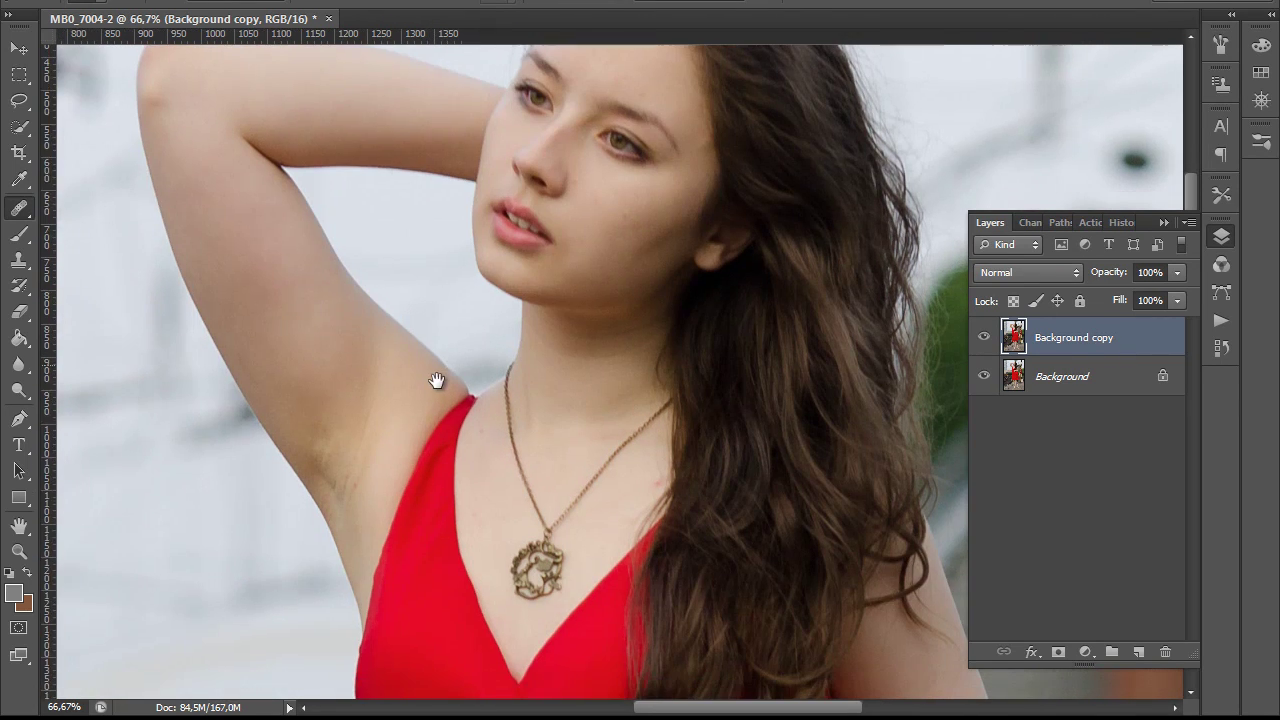
pyautogui.click(368, 512)
pyautogui.moveTo(340, 500); pyautogui.dragTo(372, 465)
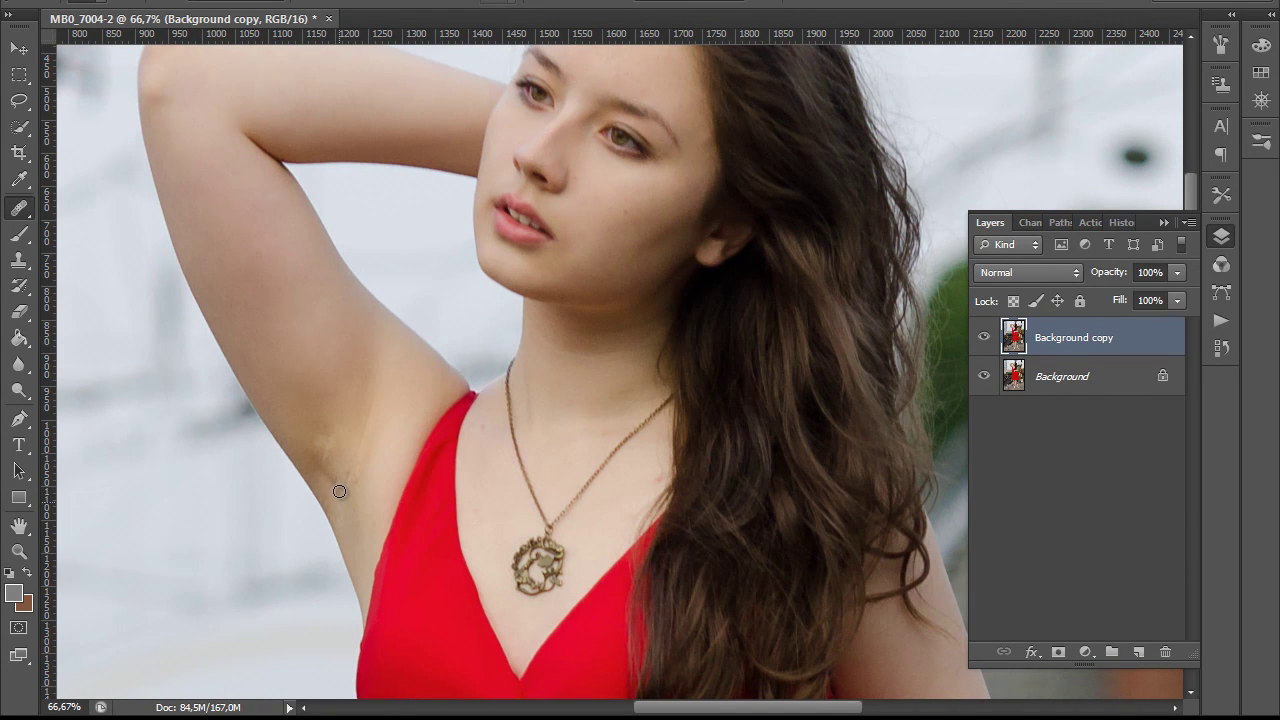
pyautogui.click(325, 468)
pyautogui.click(328, 440)
pyautogui.click(348, 490)
pyautogui.click(349, 465)
pyautogui.moveTo(357, 455); pyautogui.dragTo(374, 395)
# Blend the remaining dark patches on the upper underarm and armpit.
pyautogui.click(377, 530)
pyautogui.click(377, 472)
pyautogui.moveTo(371, 417); pyautogui.dragTo(366, 397)
pyautogui.click(347, 530)
pyautogui.click(336, 479)
pyautogui.click(333, 470)
# Heal the mark on the shoe heel with the Healing Brush using a sampled clean area.
pyautogui.scroll(-1, 480, 351)
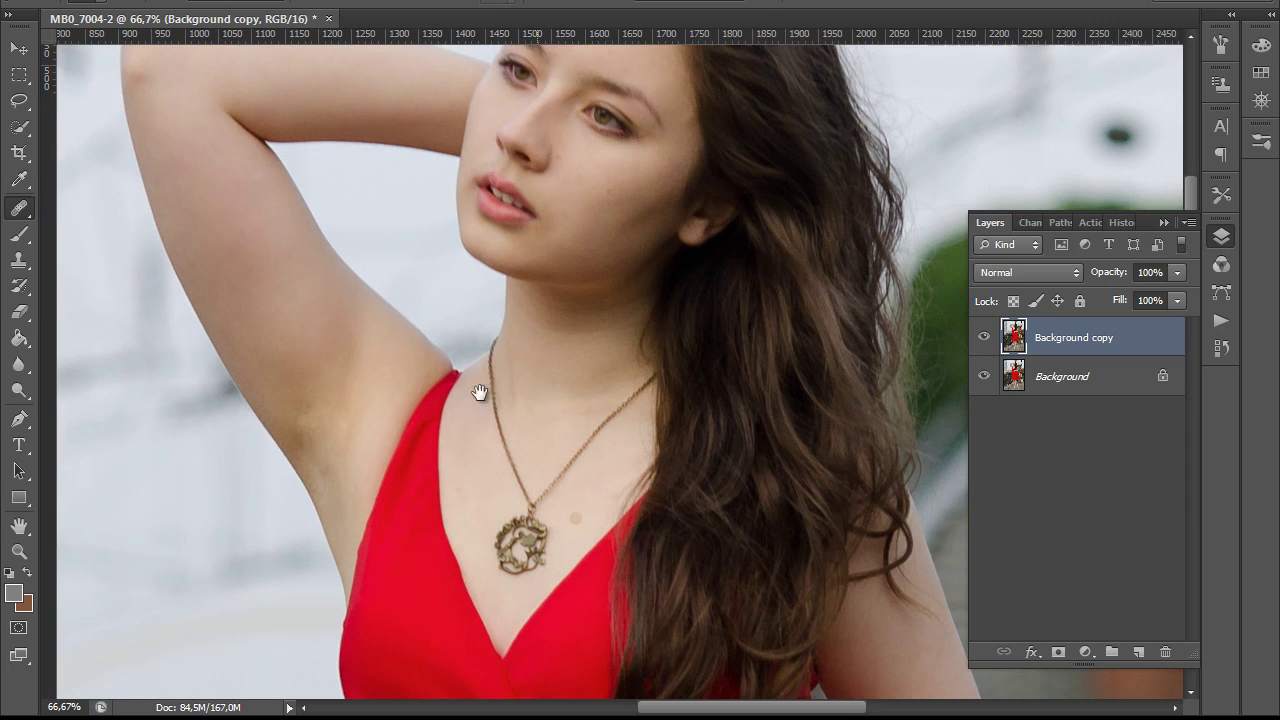
pyautogui.scroll(-3, 589, 449)
pyautogui.scroll(-1, 606, 277)
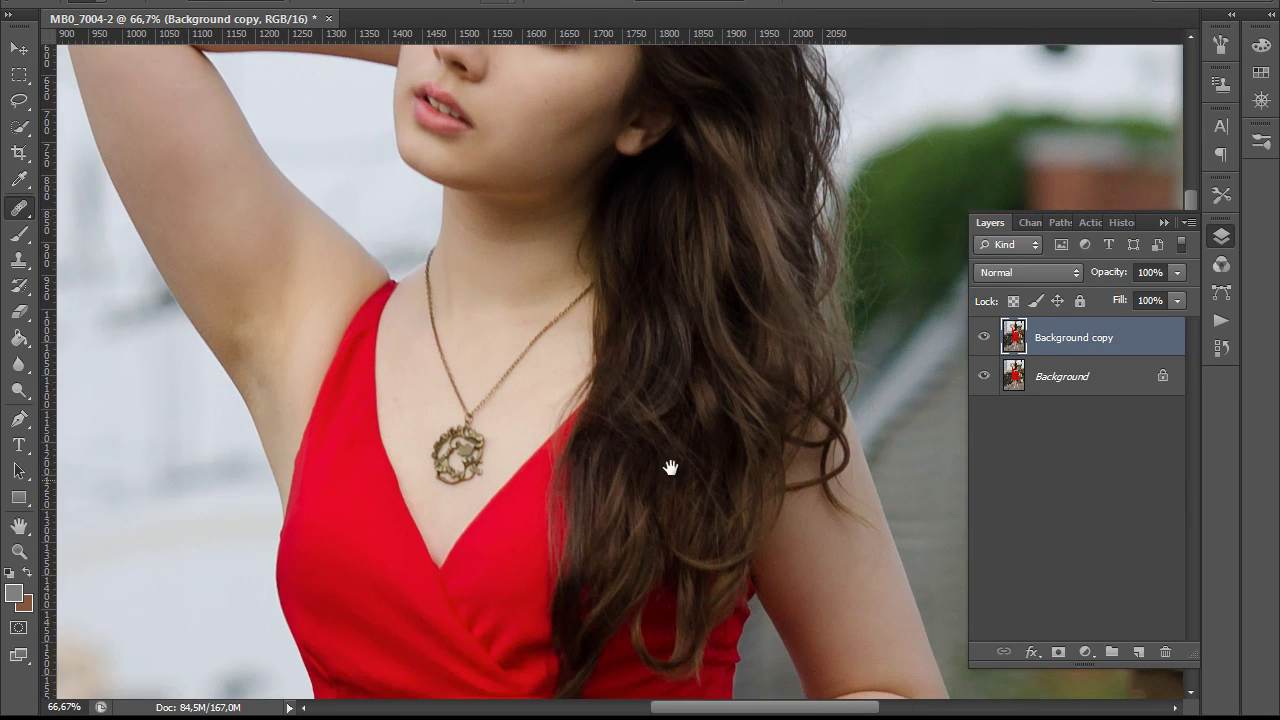
pyautogui.scroll(-2, 669, 463)
pyautogui.scroll(-3, 630, 430)
pyautogui.scroll(-4, 586, 503)
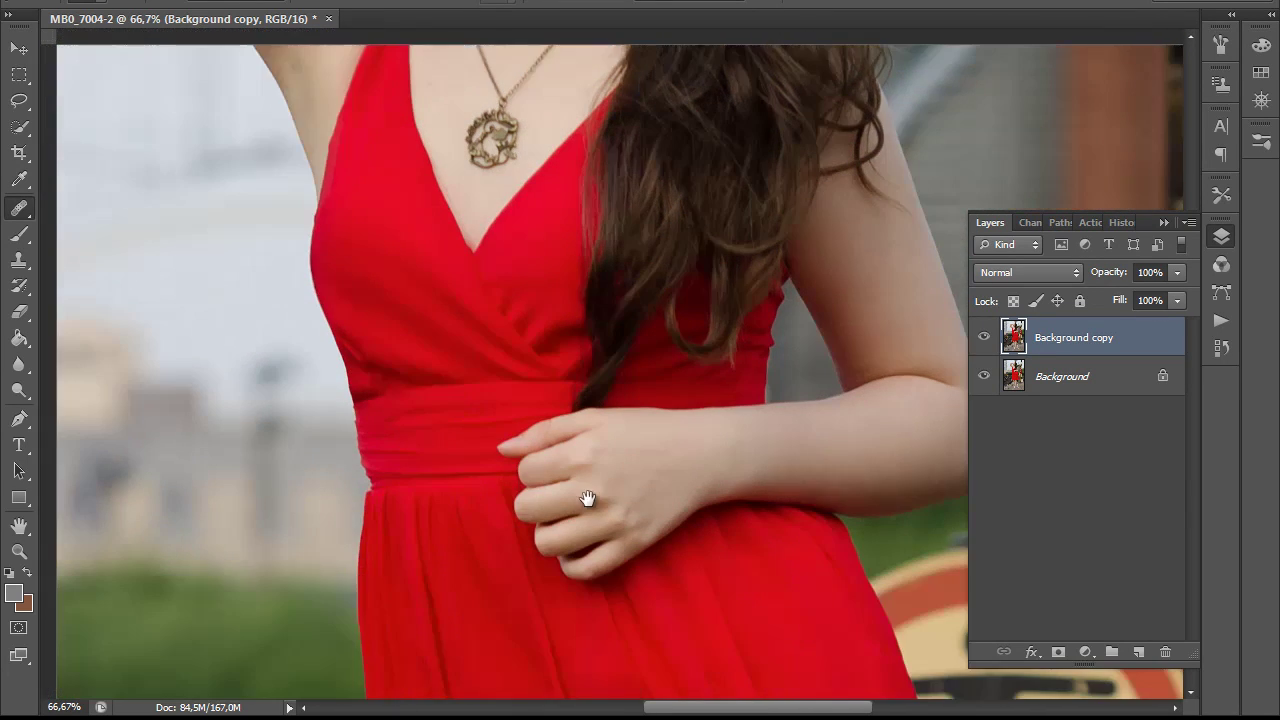
pyautogui.scroll(-1, 563, 269)
pyautogui.scroll(-2, 622, 538)
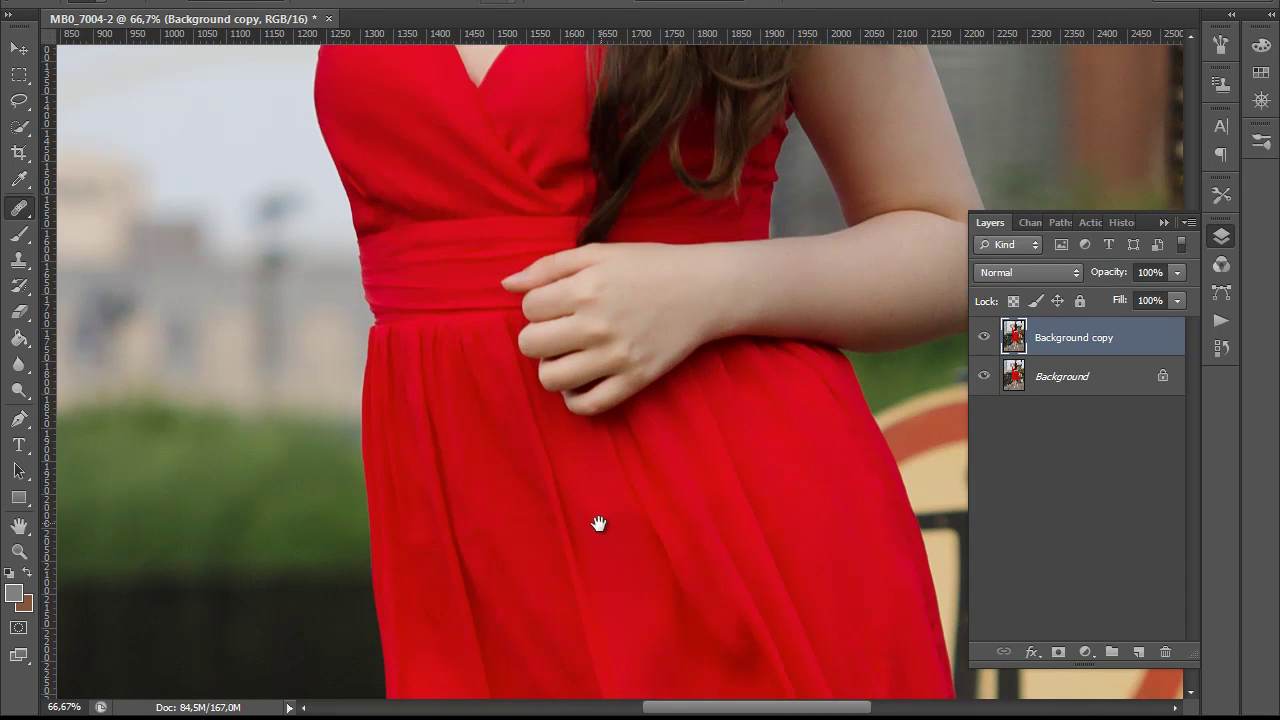
pyautogui.scroll(-1, 569, 494)
pyautogui.scroll(-4, 543, 280)
pyautogui.scroll(-1, 556, 470)
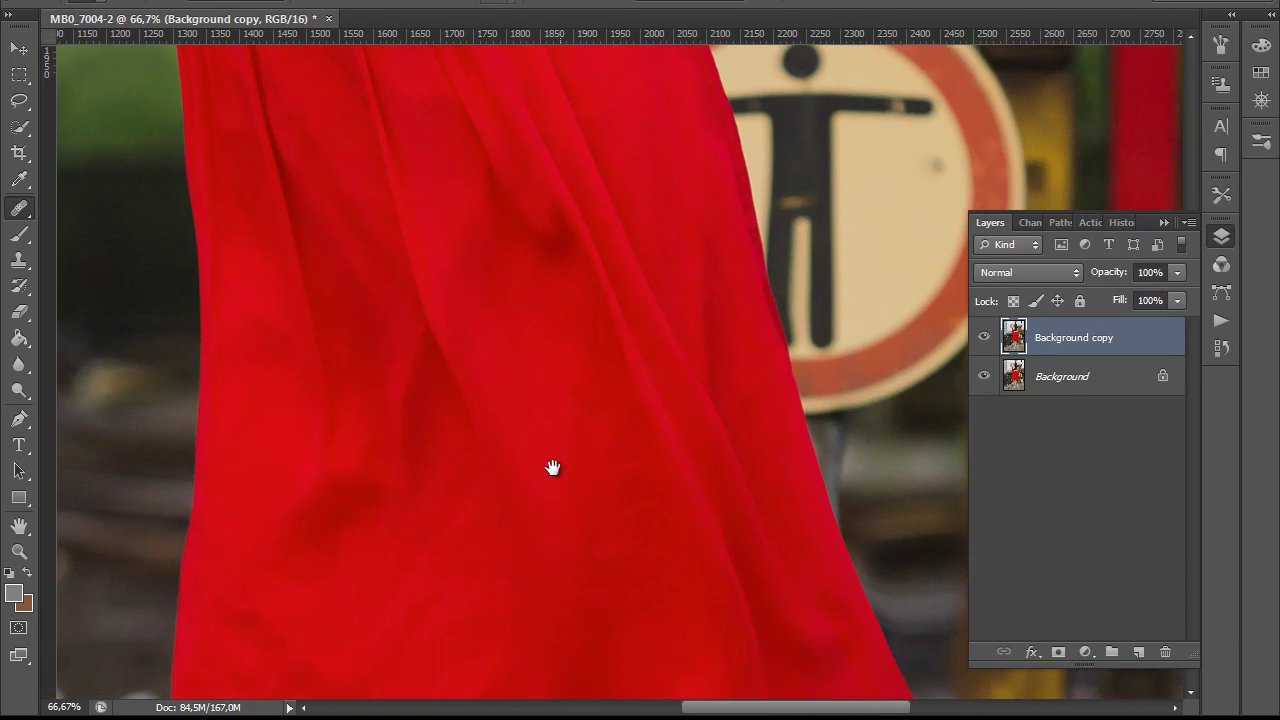
pyautogui.scroll(-4, 555, 310)
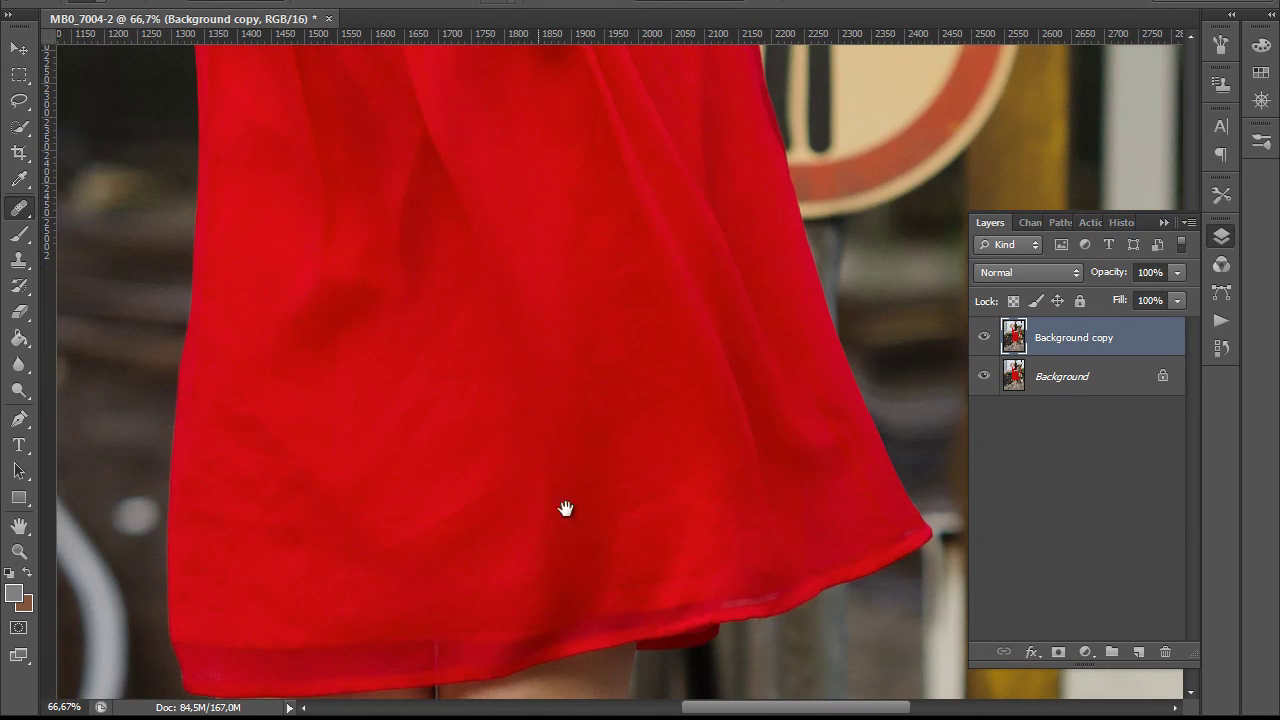
pyautogui.scroll(-3, 566, 509)
pyautogui.scroll(-3, 603, 223)
pyautogui.scroll(-1, 574, 491)
pyautogui.scroll(-1, 557, 337)
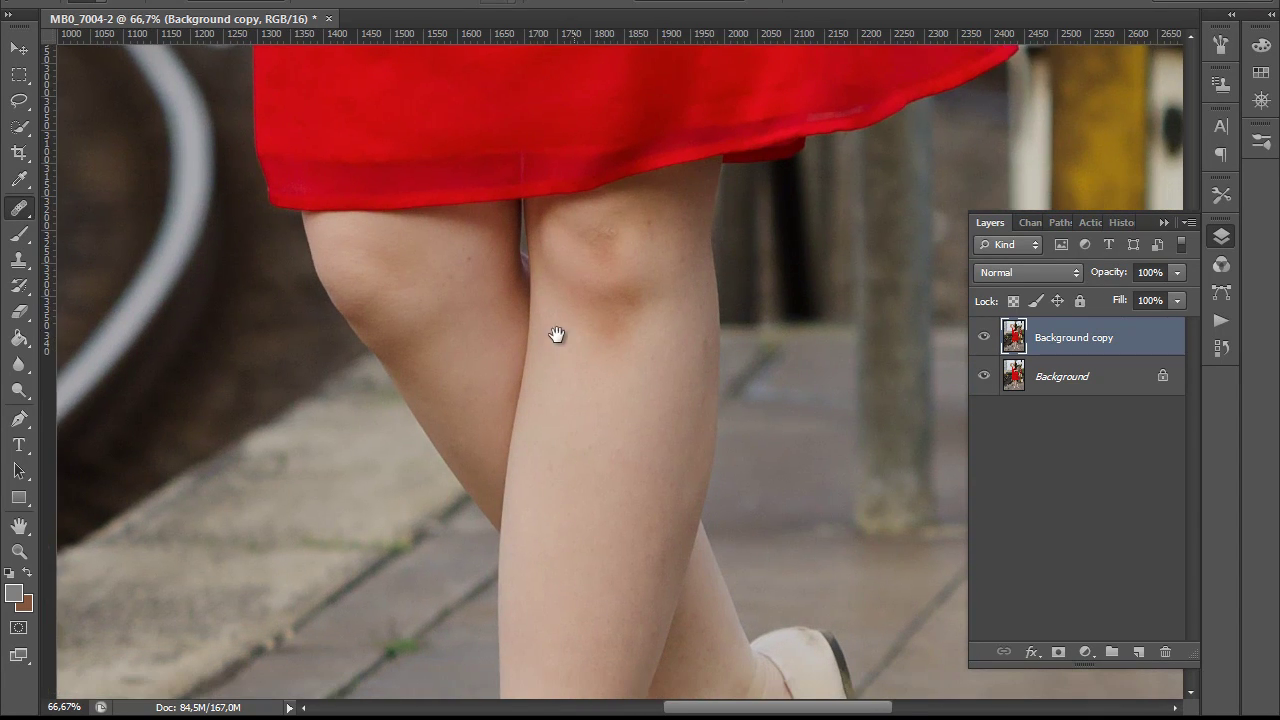
pyautogui.scroll(-3, 546, 346)
pyautogui.scroll(-2, 549, 428)
pyautogui.scroll(-3, 553, 380)
pyautogui.scroll(-1, 557, 323)
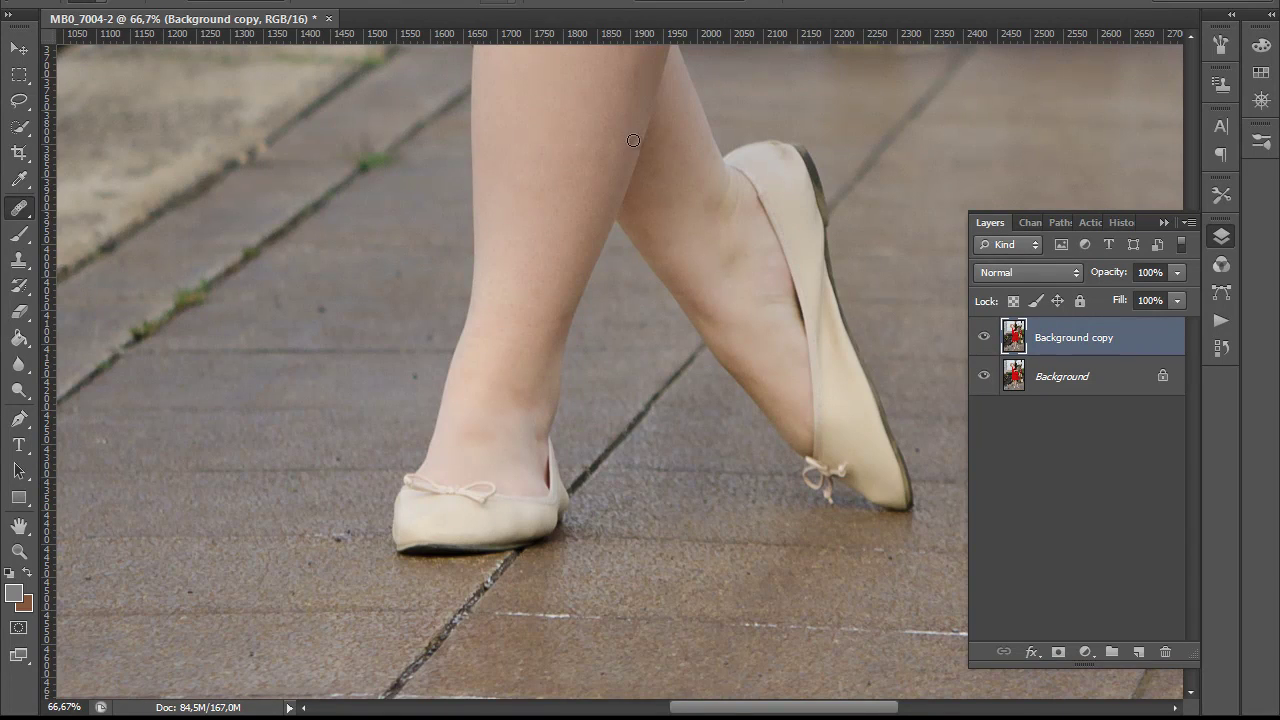
pyautogui.keyDown('alt'); pyautogui.click(783, 190); pyautogui.keyUp('alt')
pyautogui.moveTo(782, 156); pyautogui.dragTo(790, 182)
# Remove the small white speck from the pavement beside the right ballet flat.
pyautogui.scroll(-3, 734, 423)
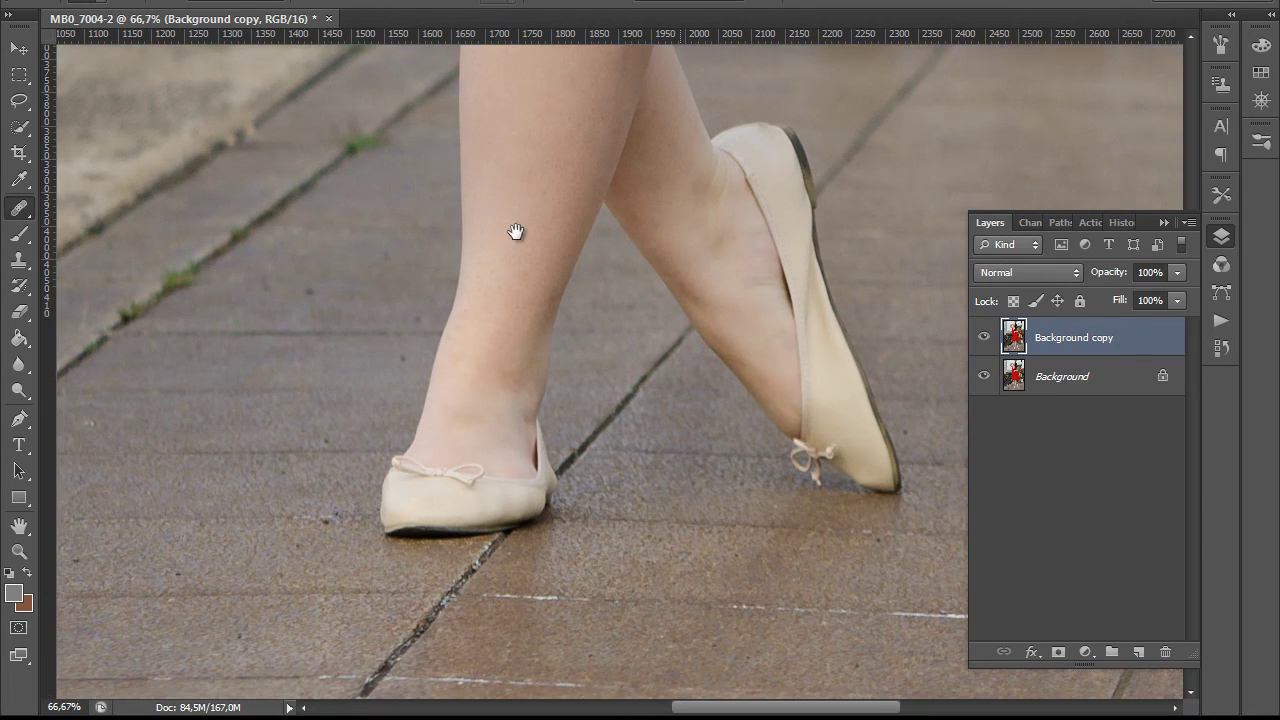
pyautogui.hotkey('ctrl', 'r')
pyautogui.hotkey('ctrl', 'r')
pyautogui.scroll(5, 625, 350)
pyautogui.hscroll(3, 625, 350)
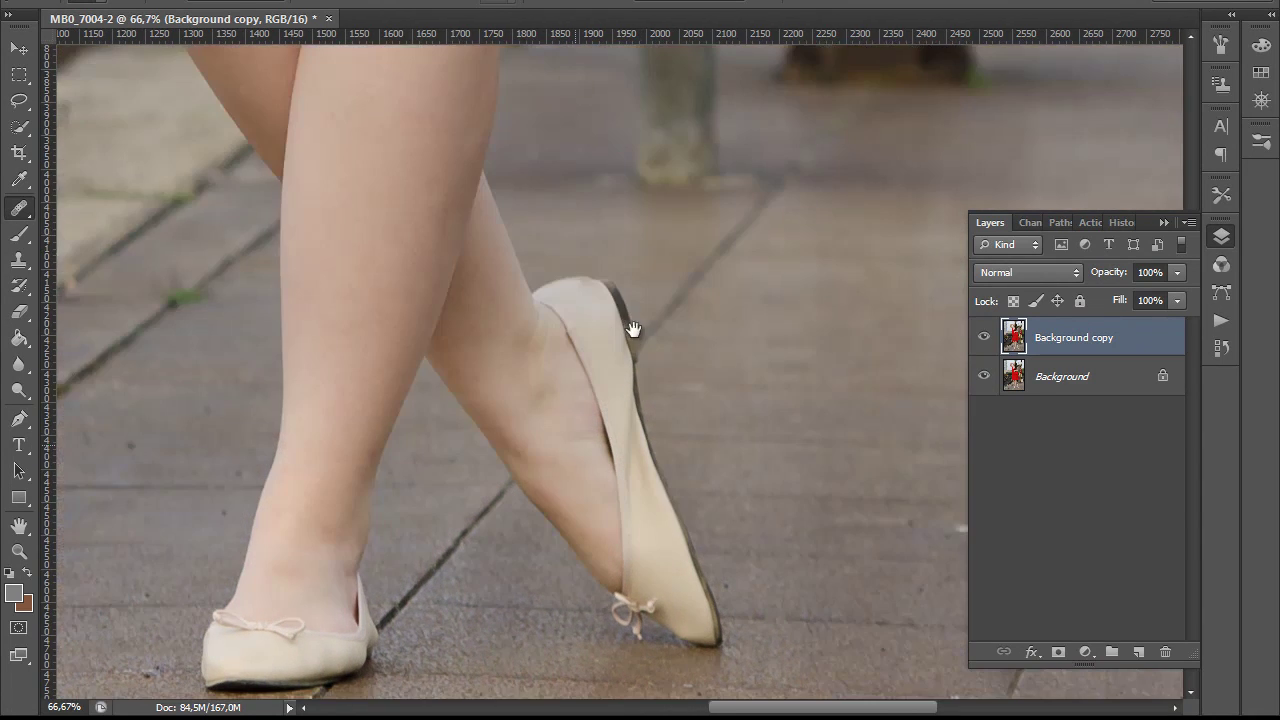
pyautogui.scroll(4, 665, 333)
pyautogui.hscroll(3, 620, 320)
pyautogui.hscroll(3, 557, 306)
pyautogui.scroll(-1, 557, 306)
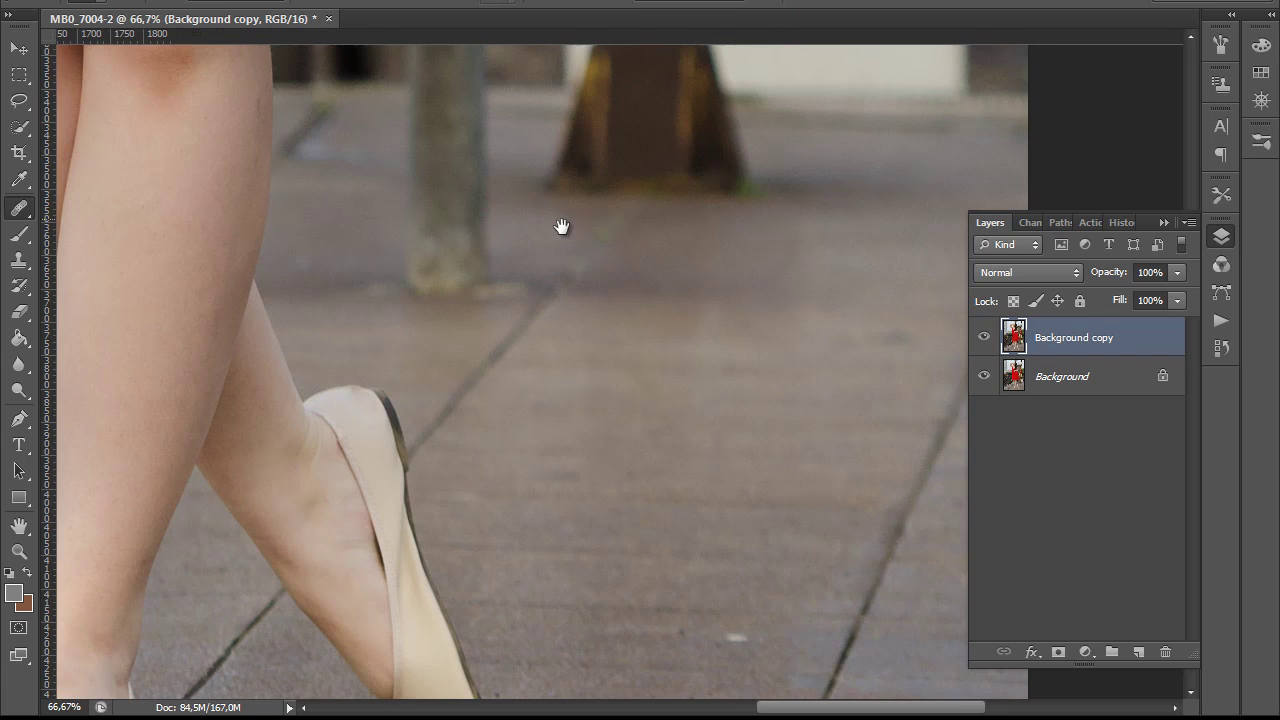
pyautogui.scroll(-1, 563, 223)
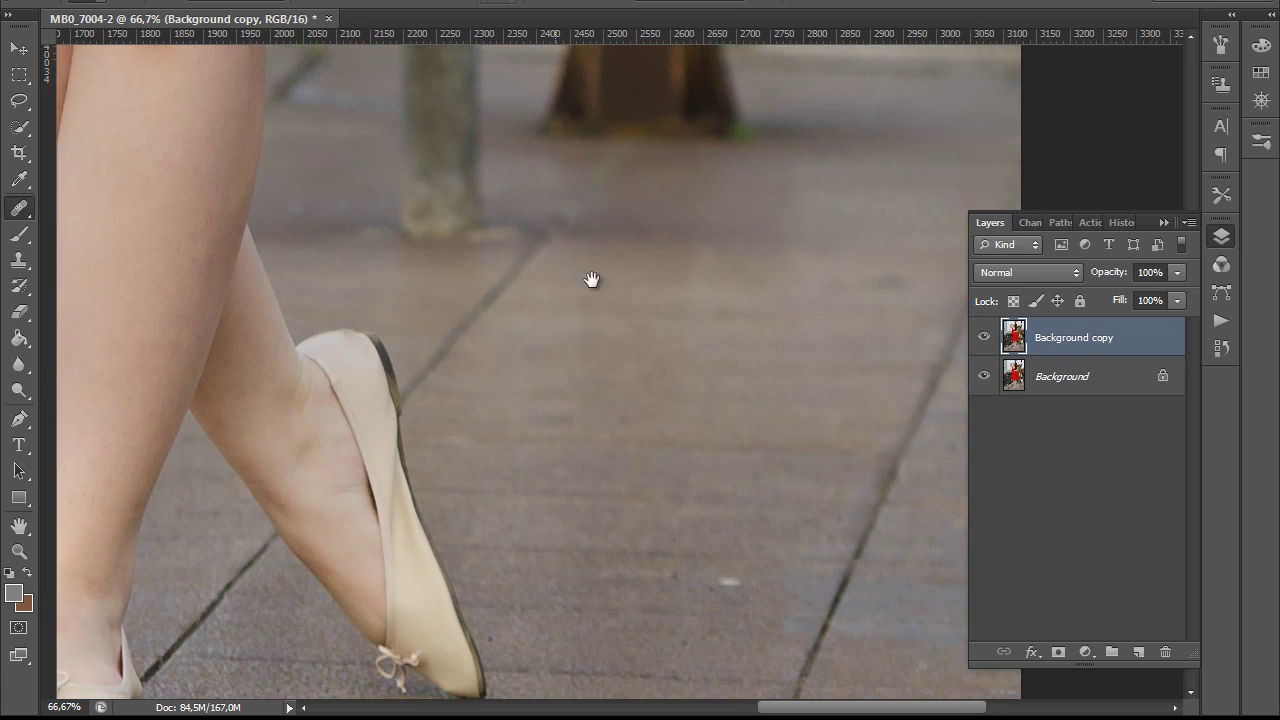
pyautogui.click(727, 582)
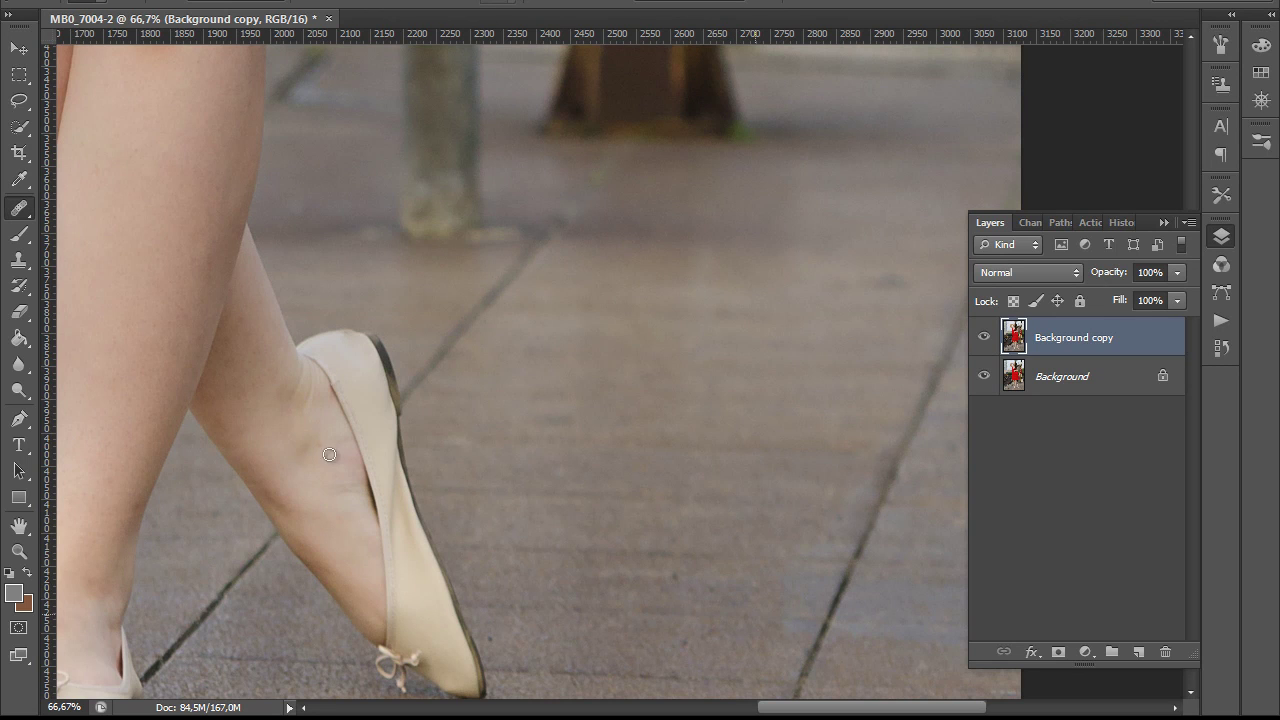
# Check the image at Actual Pixels and Fit on Screen, then save it back to Lightroom.
pyautogui.click(19, 553)
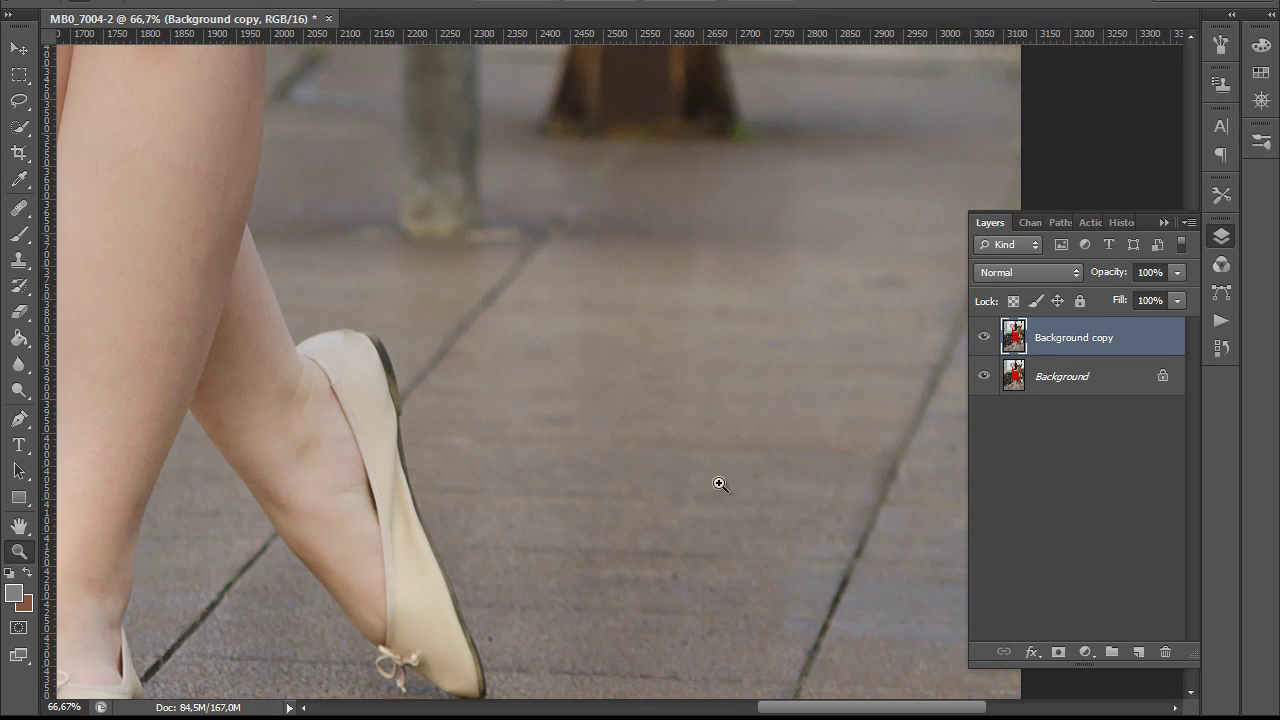
pyautogui.rightClick(716, 491)
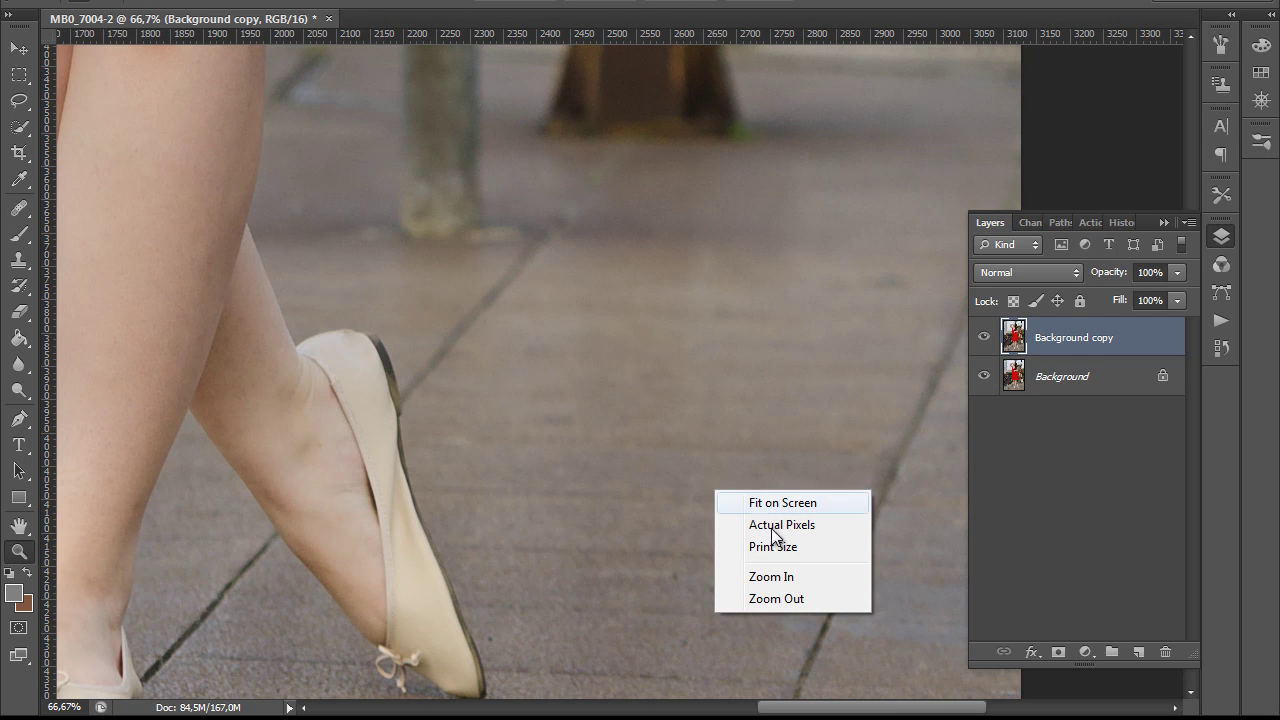
pyautogui.click(773, 525)
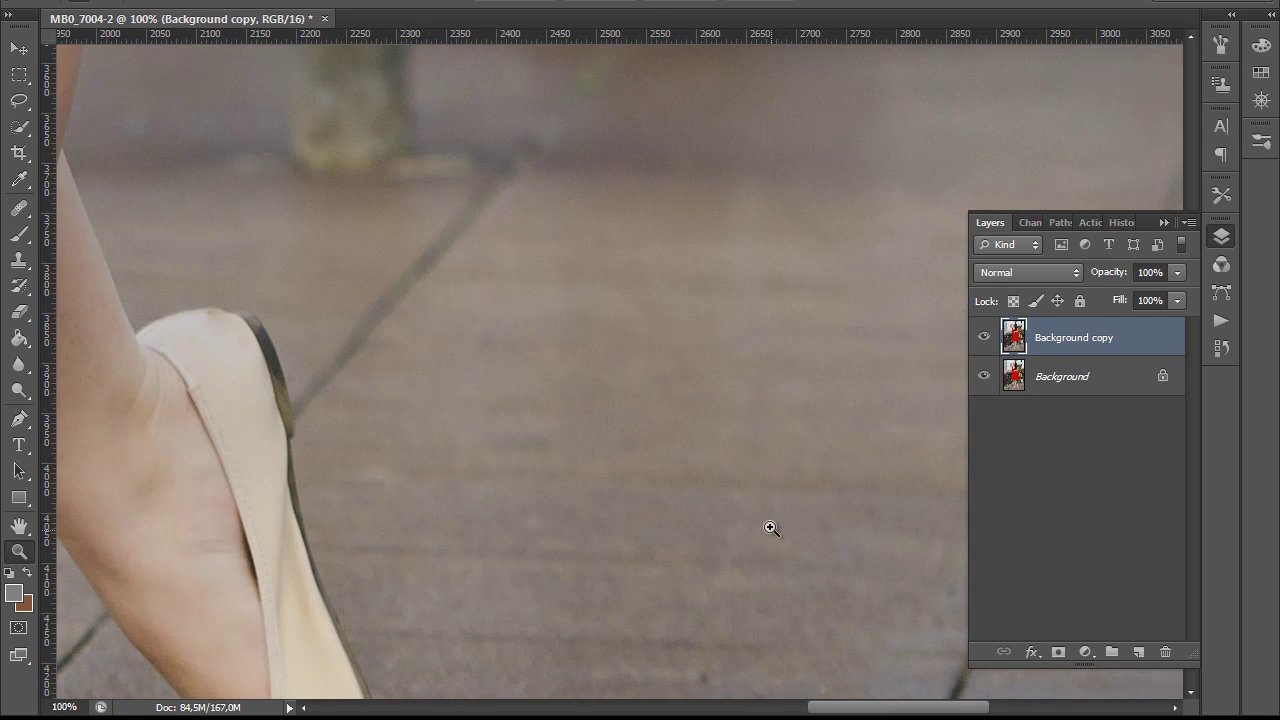
pyautogui.rightClick(813, 503)
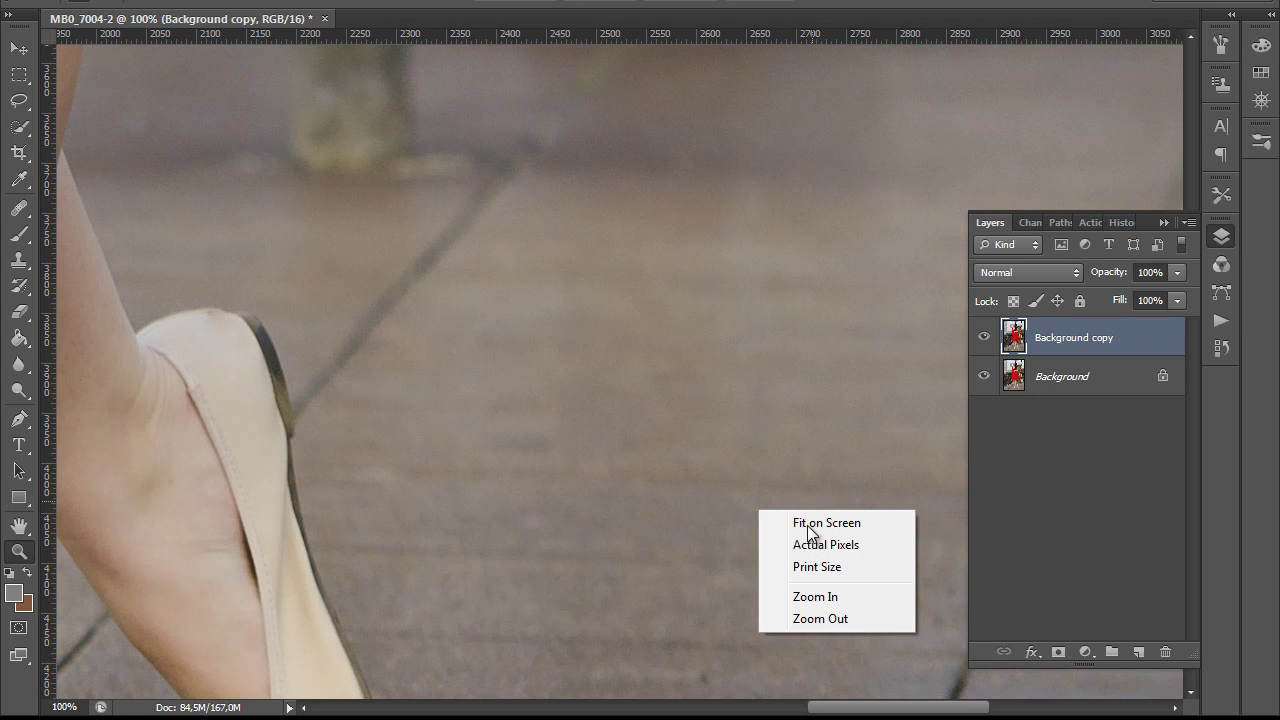
pyautogui.click(810, 519)
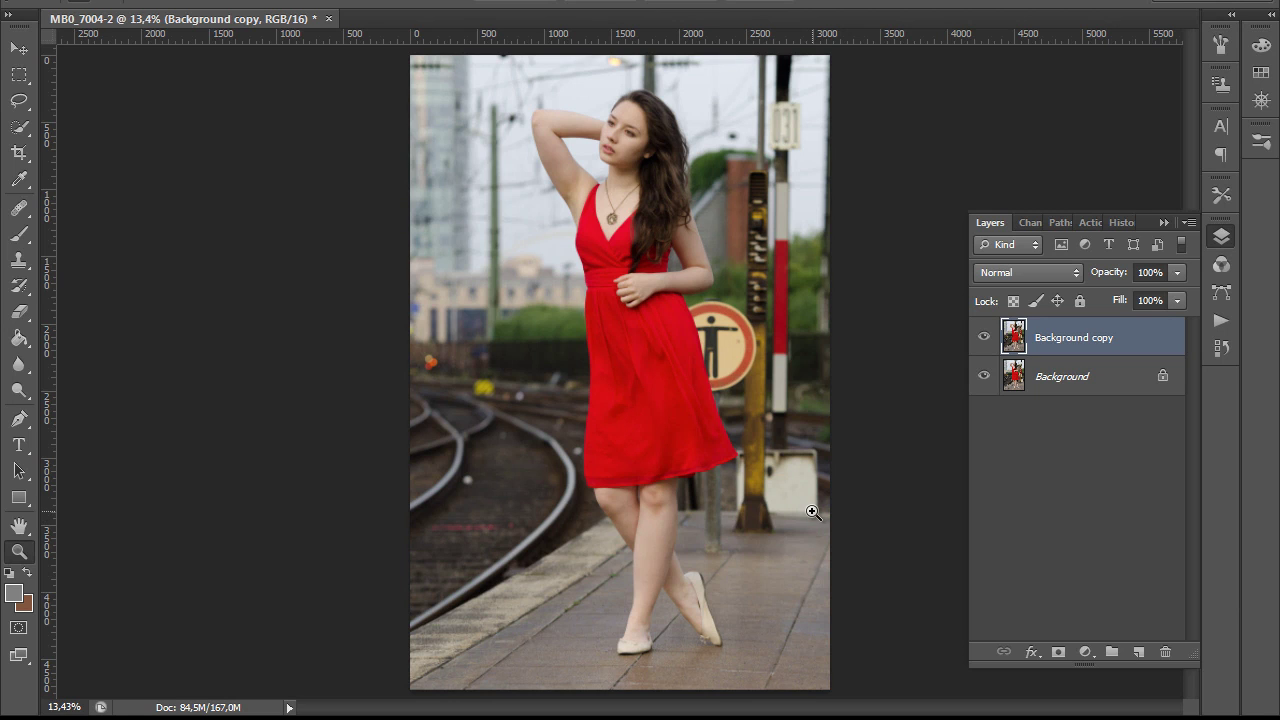
pyautogui.hotkey('alt', 'f')
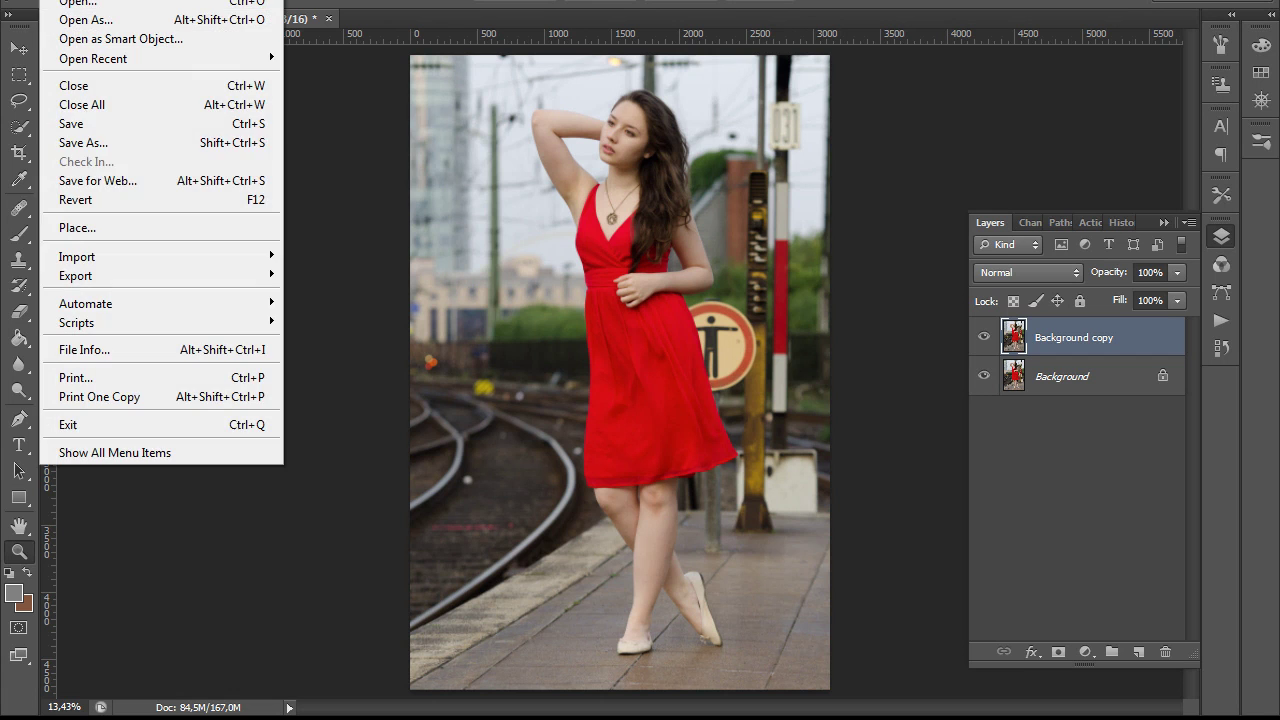
pyautogui.click(84, 130)
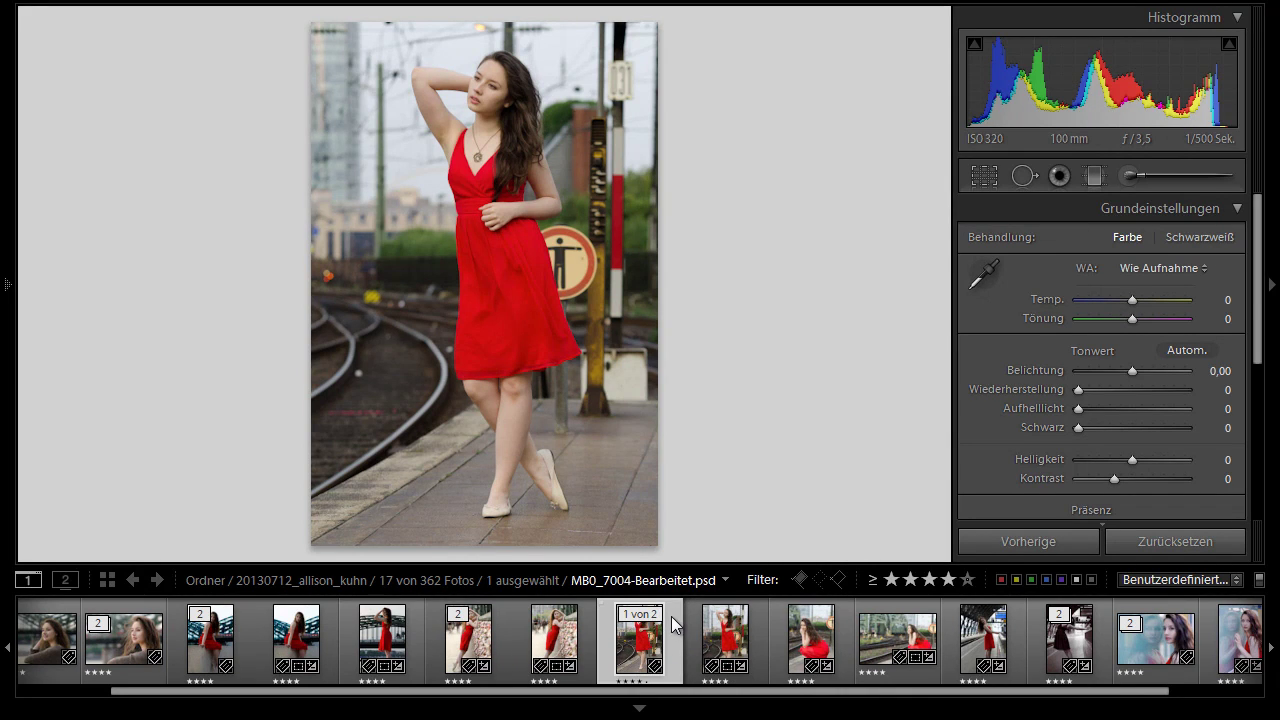
# View the original shot, then return to the edited MB0_7004-Bearbeitet.psd copy.
pyautogui.click(729, 645)
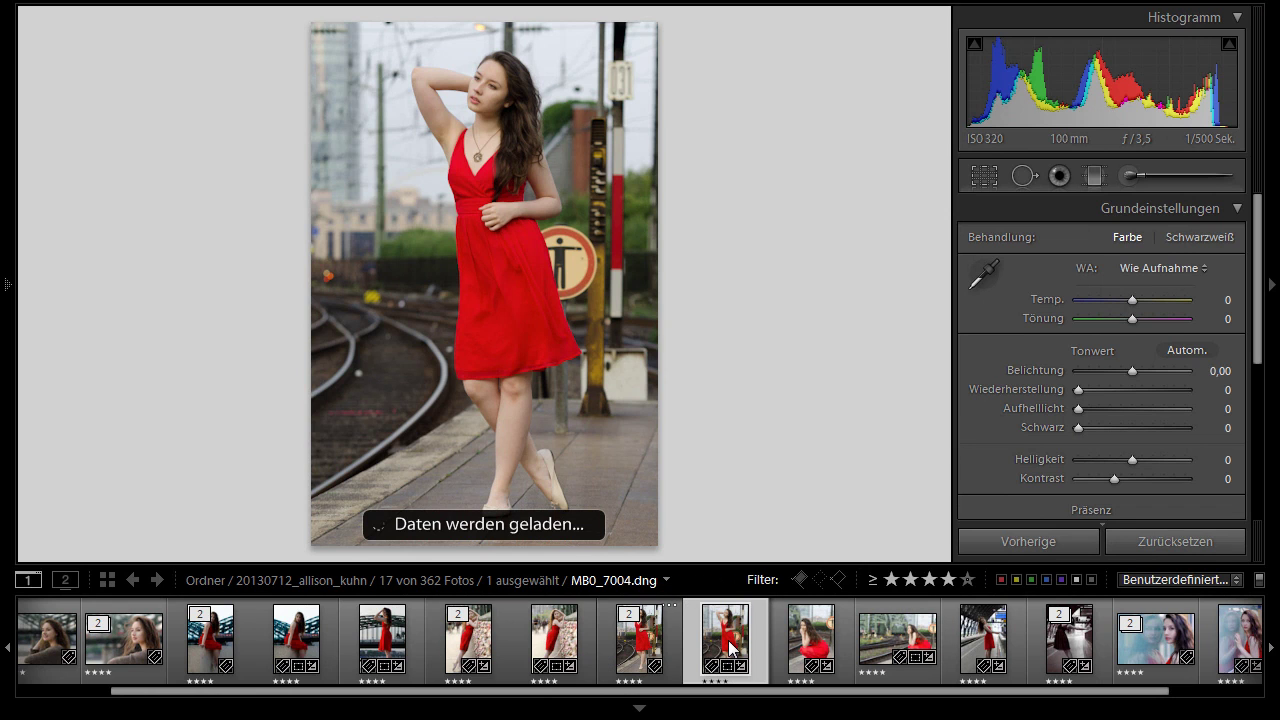
pyautogui.click(648, 648)
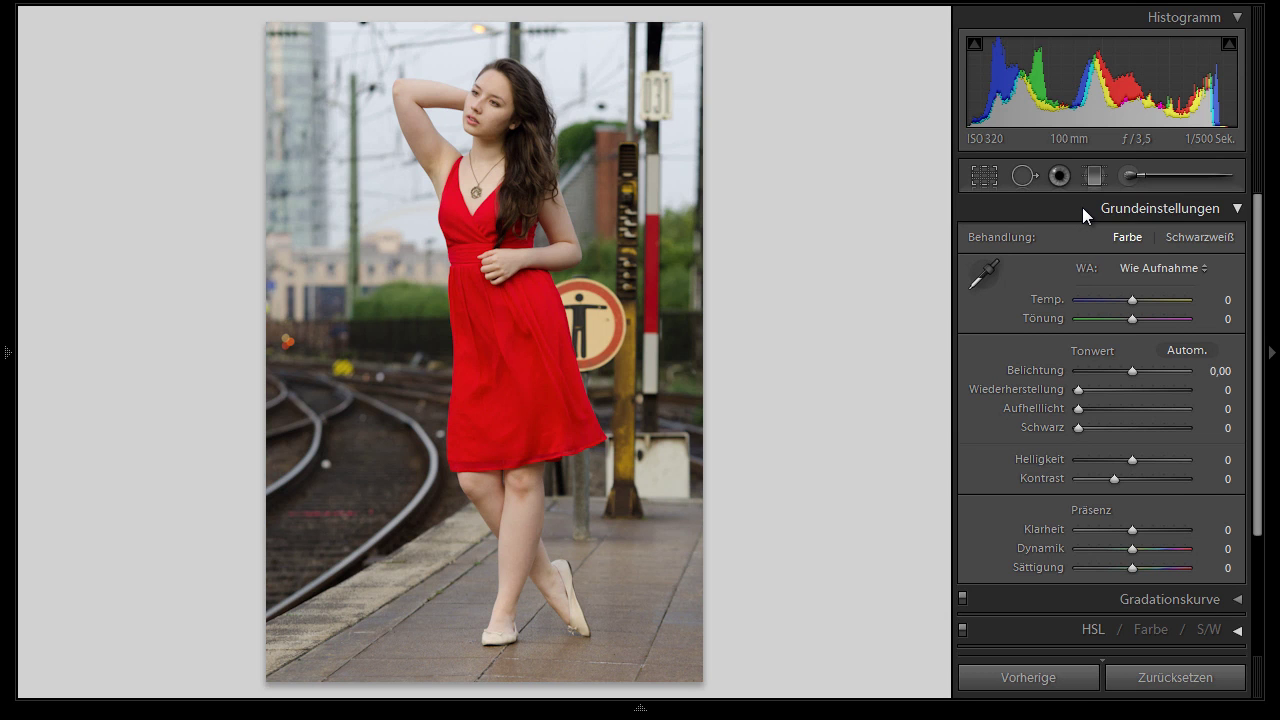
# Set the Behandlung treatment to Schwarzweiß in Grundeinstellungen.
pyautogui.click(1190, 237)
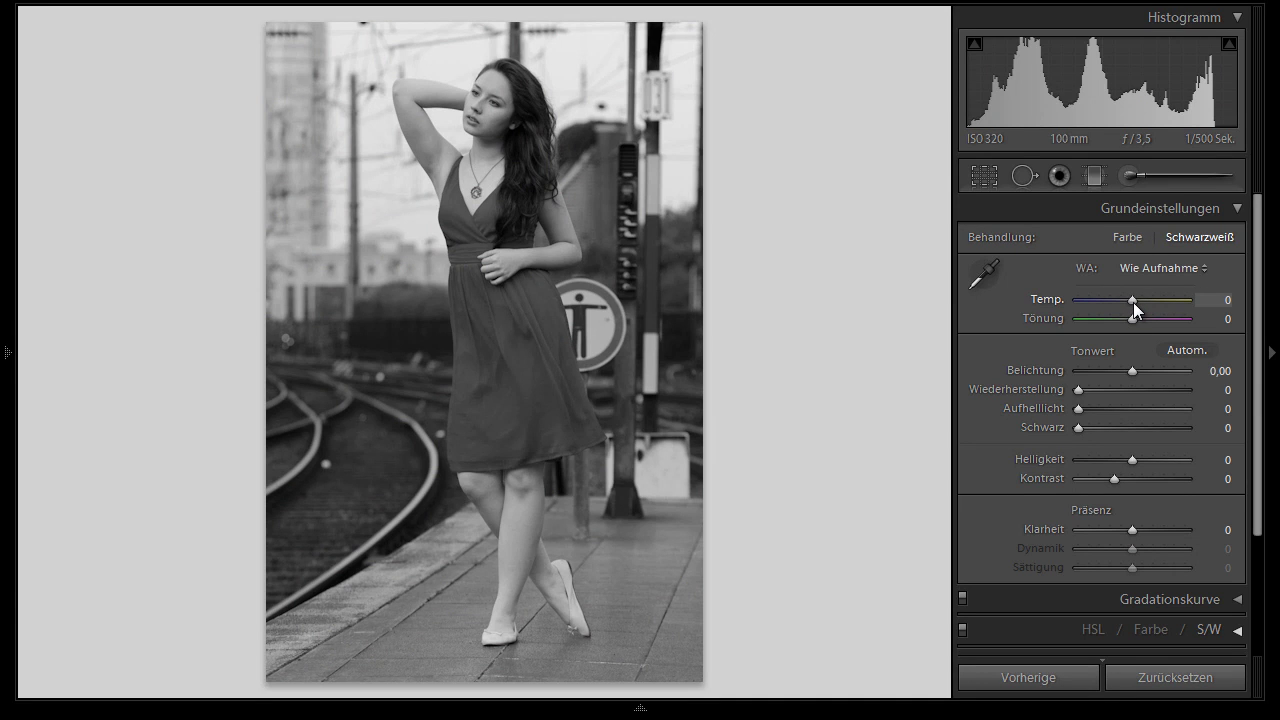
# Set Temp. to −50, reset Tönung to 0, and raise Schwarz to 2 using the shadow clipping warning.
pyautogui.moveTo(1133, 302)
pyautogui.mouseDown()
pyautogui.moveTo(1070, 305)
pyautogui.moveTo(1178, 298)
pyautogui.moveTo(1106, 301)
pyautogui.moveTo(1107, 325)
pyautogui.moveTo(1065, 319)
pyautogui.moveTo(1189, 314)
pyautogui.moveTo(1107, 330)
pyautogui.moveTo(1124, 327)
pyautogui.mouseUp()
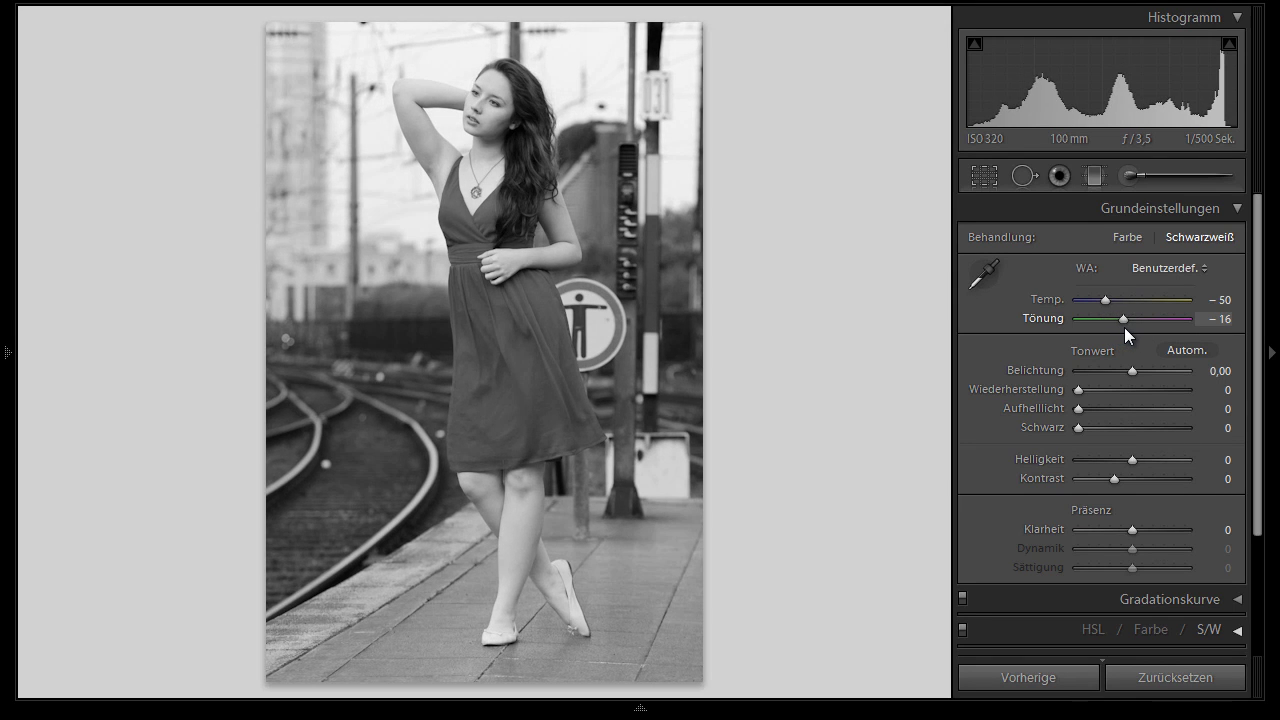
pyautogui.doubleClick(1049, 320)
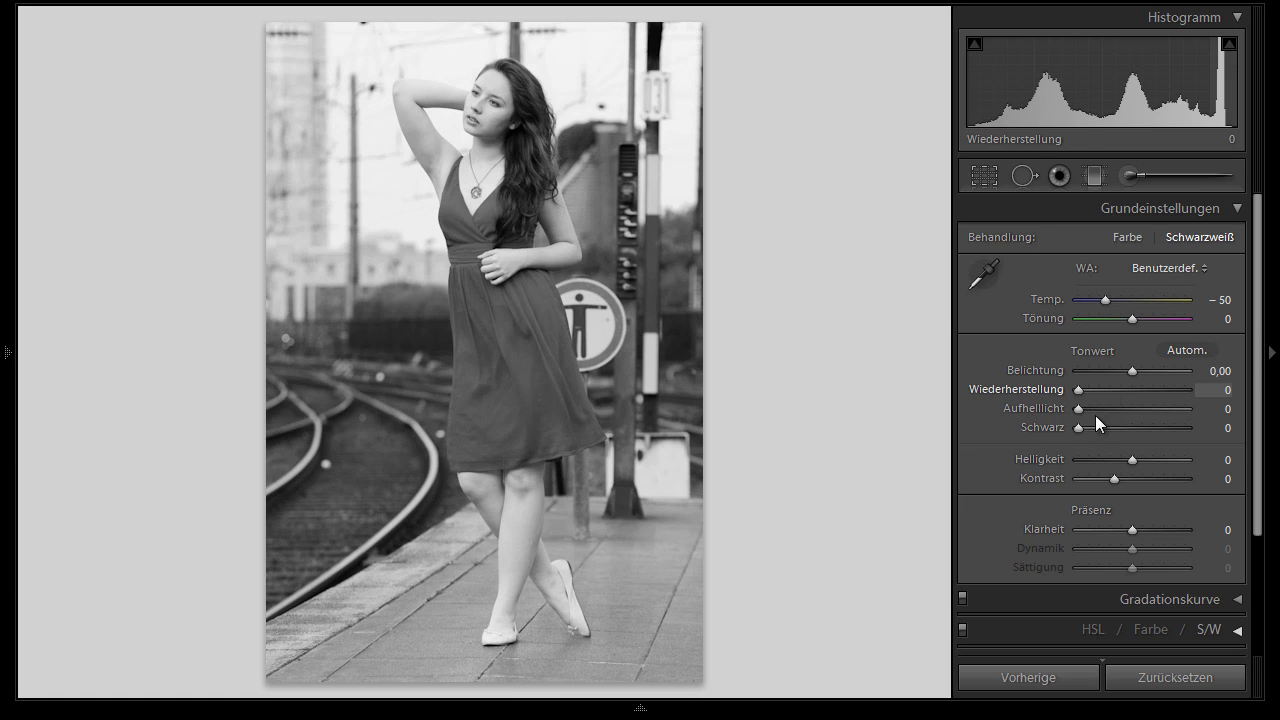
pyautogui.click(974, 46)
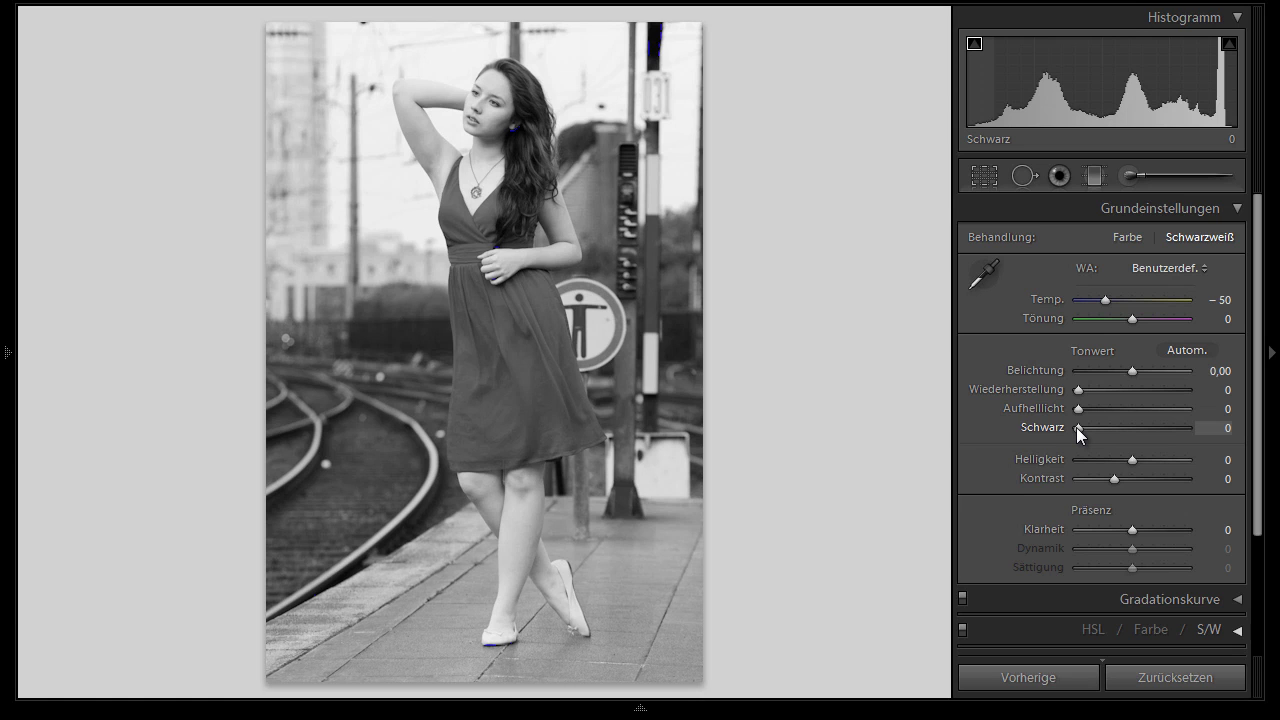
pyautogui.moveTo(1076, 427)
pyautogui.mouseDown()
pyautogui.moveTo(1087, 427)
pyautogui.moveTo(1078, 433)
pyautogui.mouseUp()
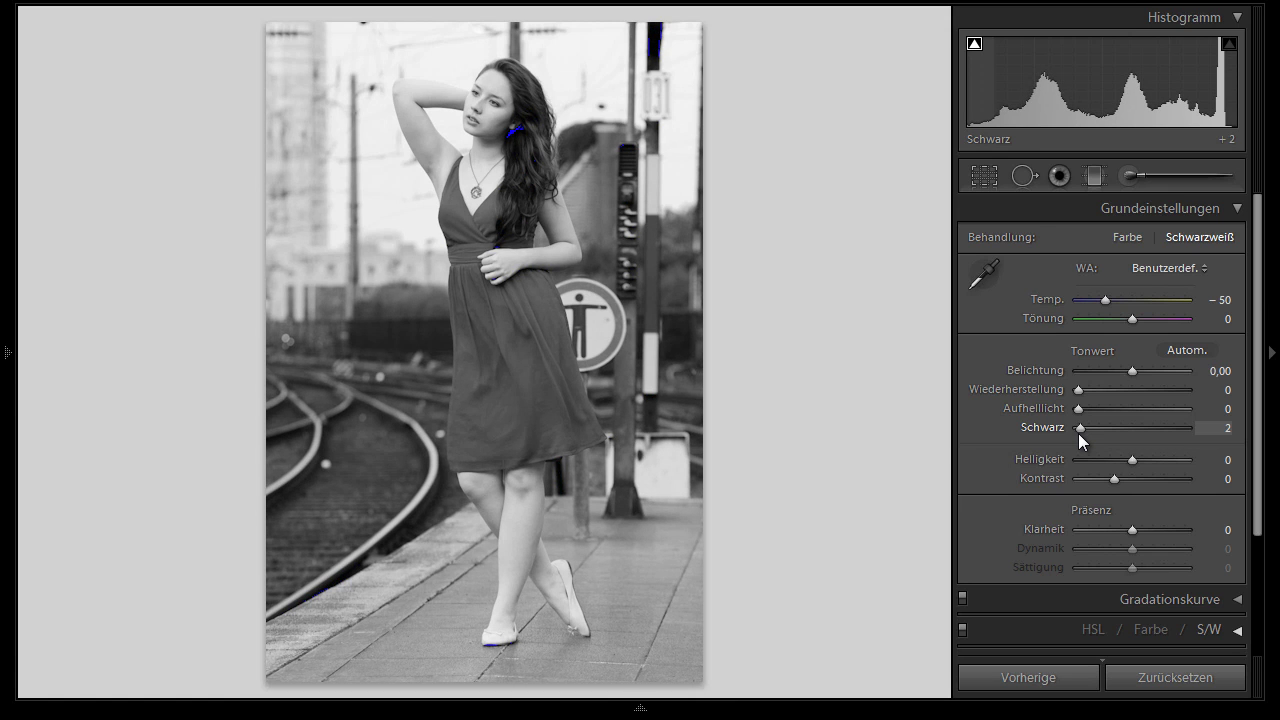
pyautogui.click(974, 43)
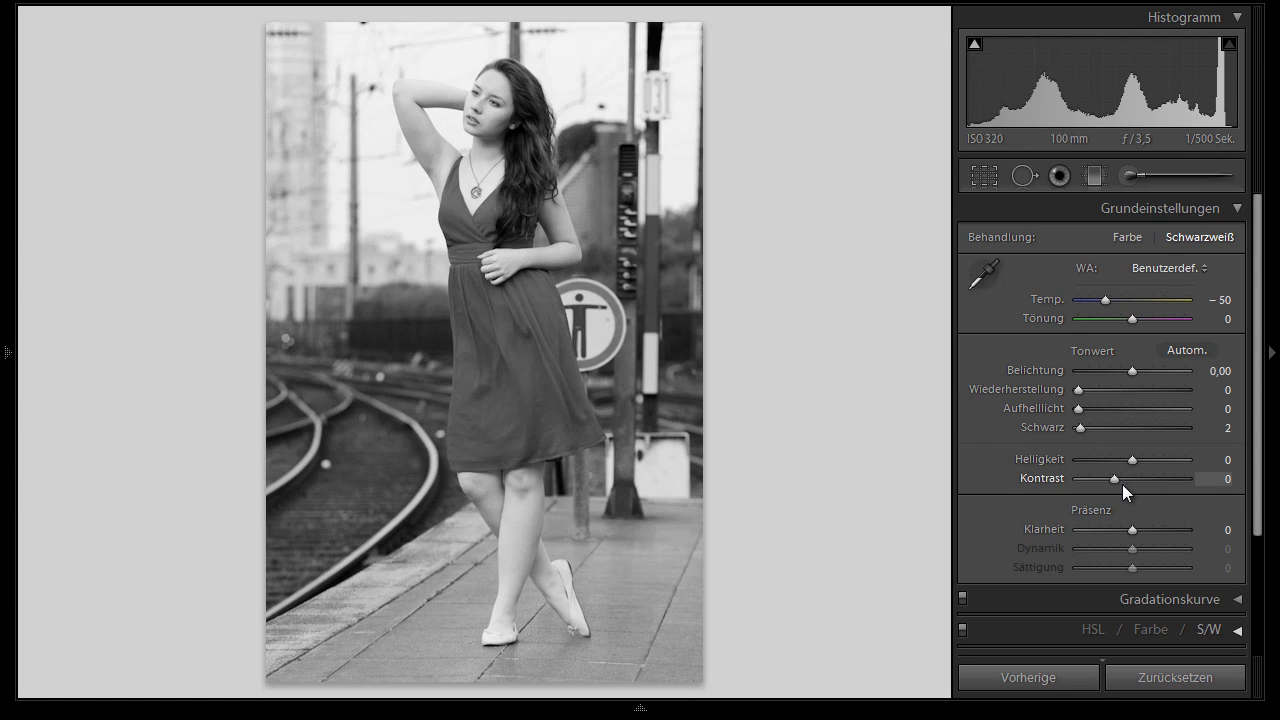
# Set Kontrast to +34 and Klarheit to +35 in Grundeinstellungen.
pyautogui.moveTo(1114, 479); pyautogui.dragTo(1138, 482)
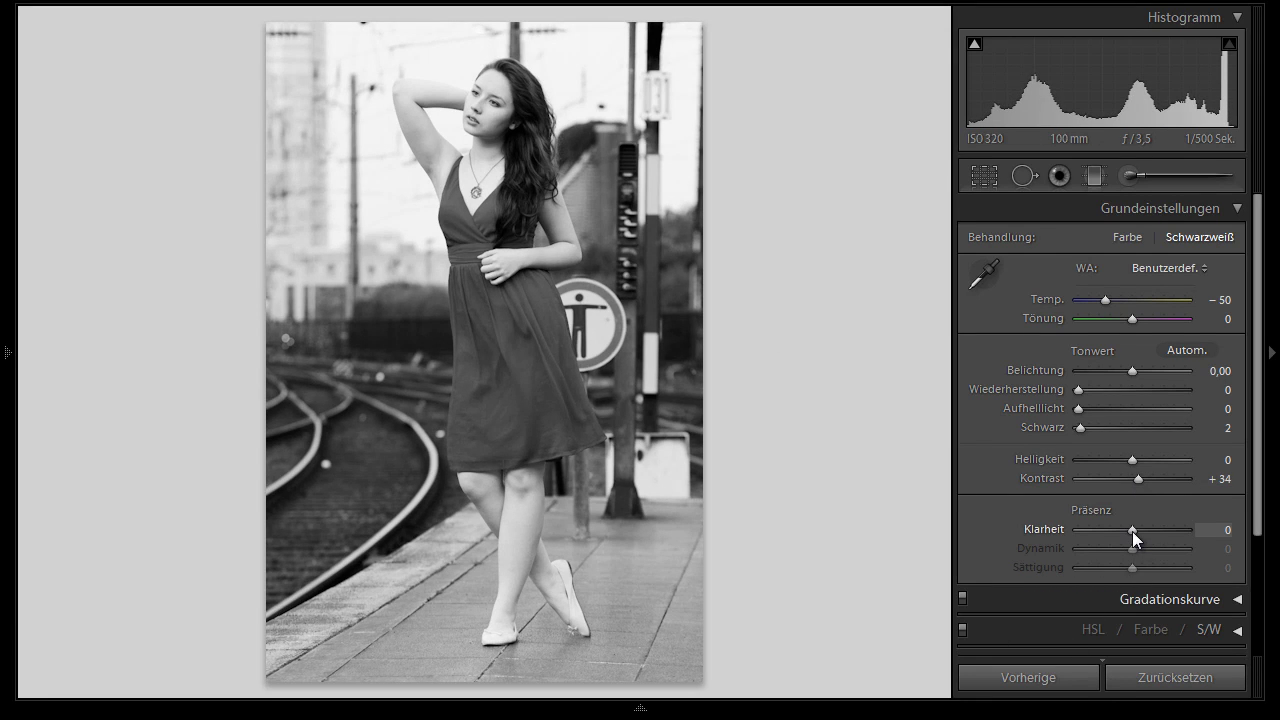
pyautogui.moveTo(1132, 530); pyautogui.dragTo(1165, 530)
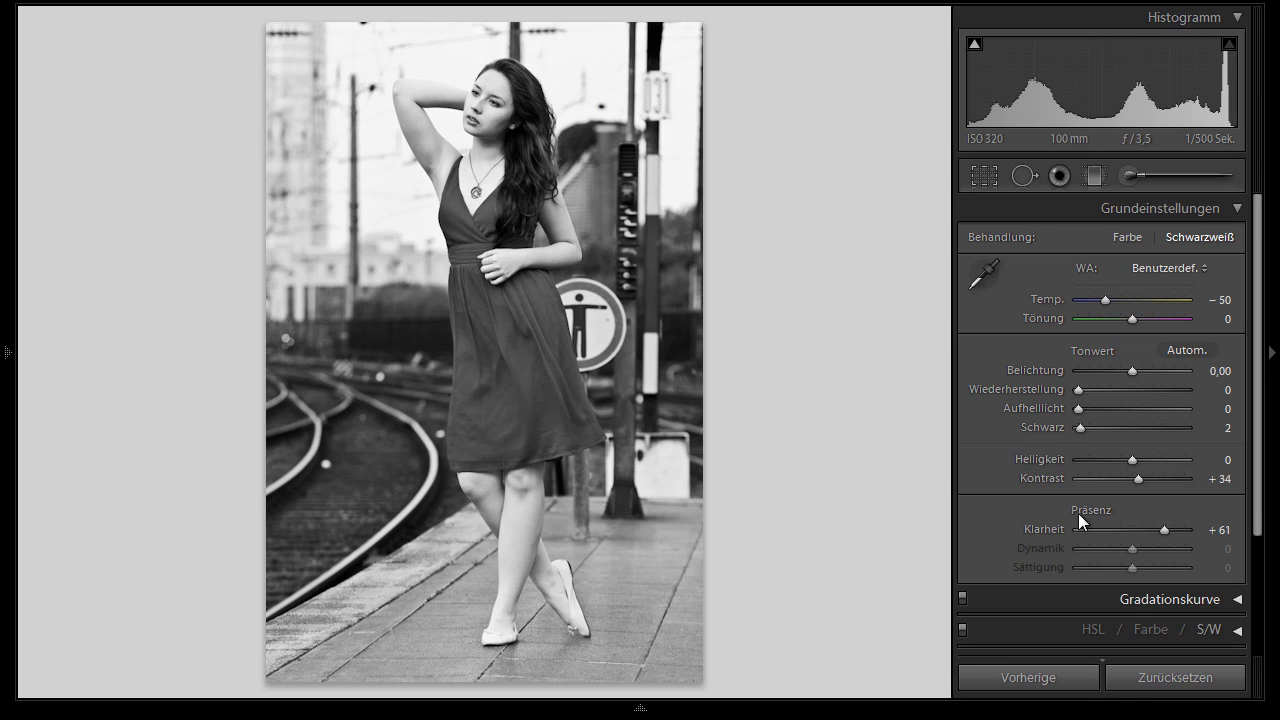
pyautogui.doubleClick(1053, 527)
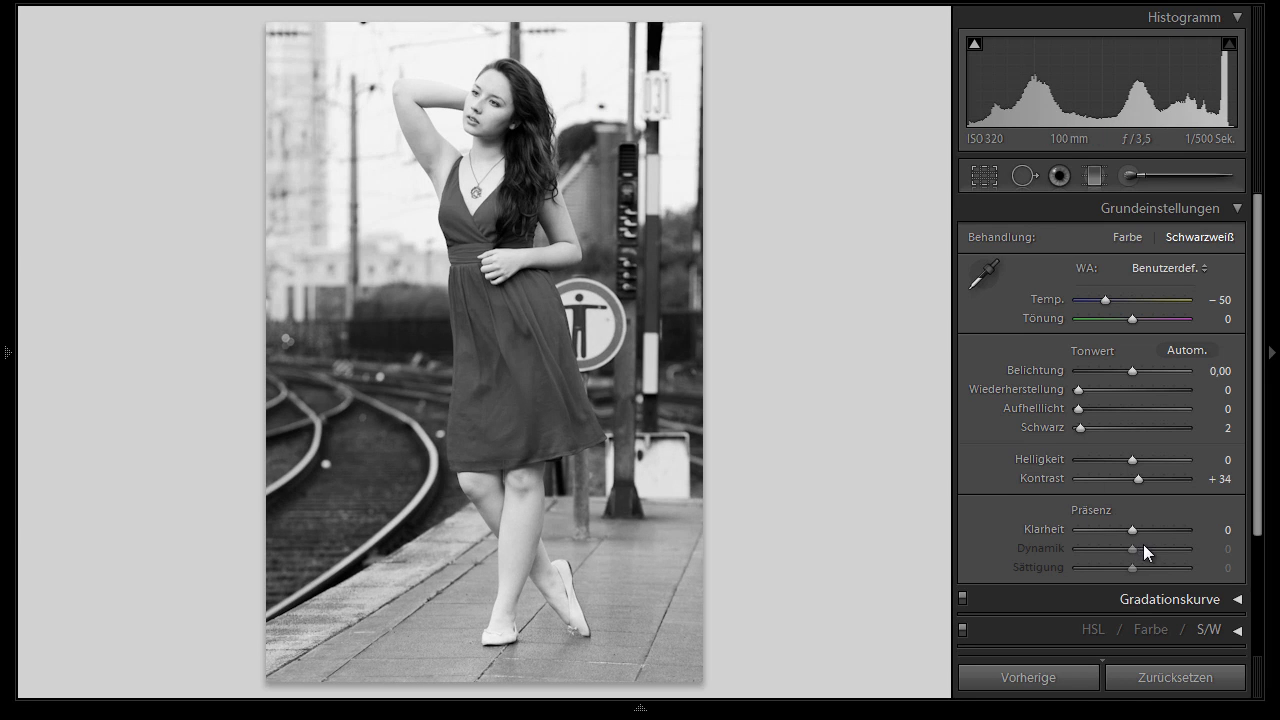
pyautogui.moveTo(1133, 531); pyautogui.dragTo(1156, 530)
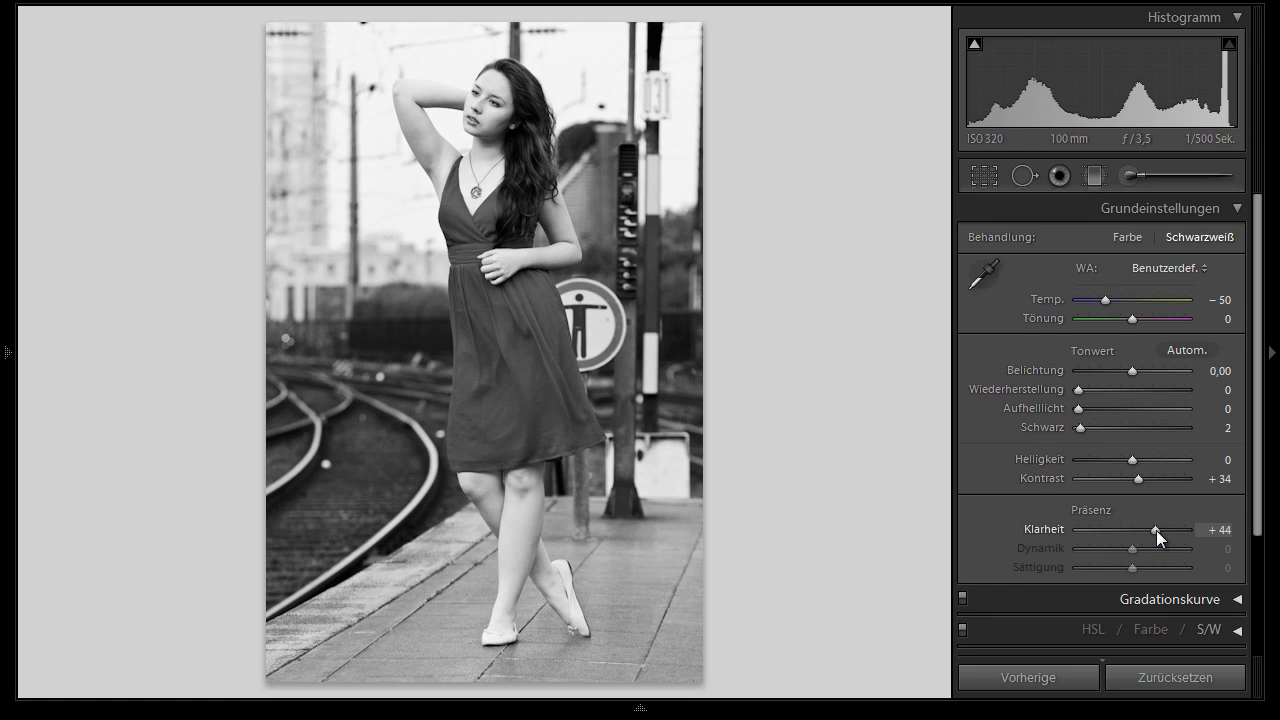
pyautogui.moveTo(1156, 530); pyautogui.dragTo(1153, 531)
pyautogui.moveTo(1152, 532); pyautogui.dragTo(1150, 532)
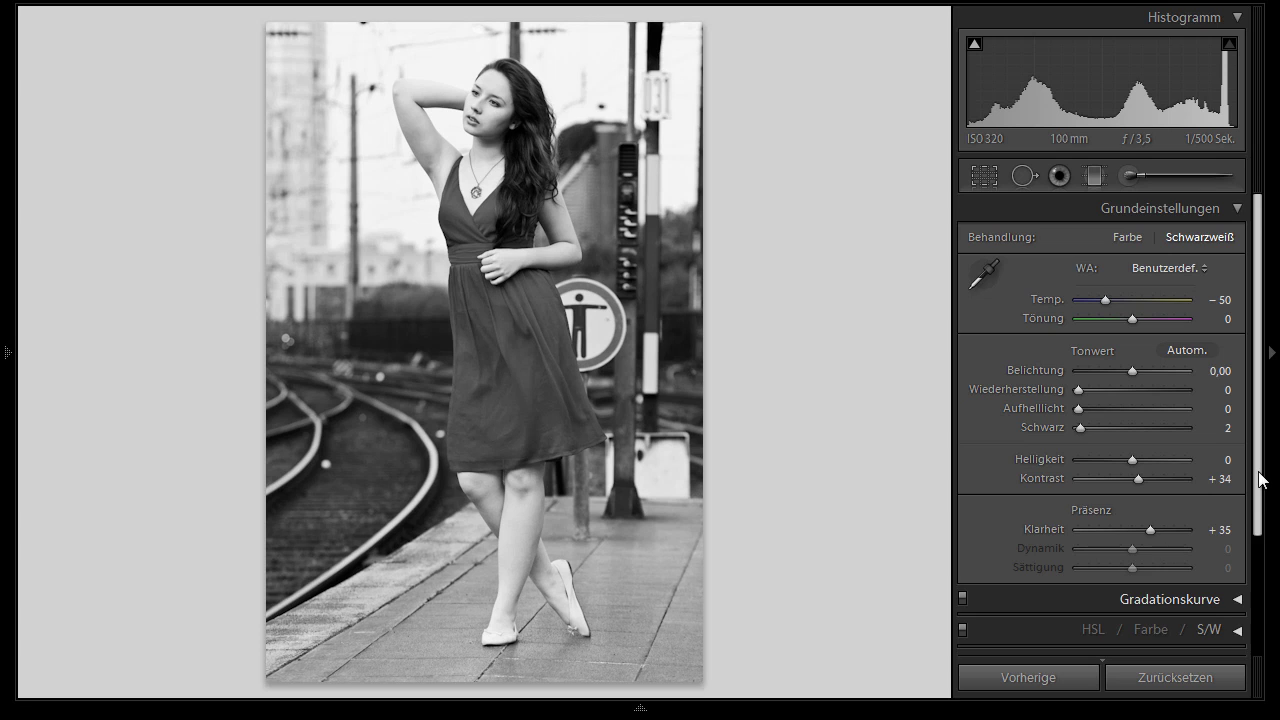
pyautogui.moveTo(1258, 472); pyautogui.dragTo(1260, 606)
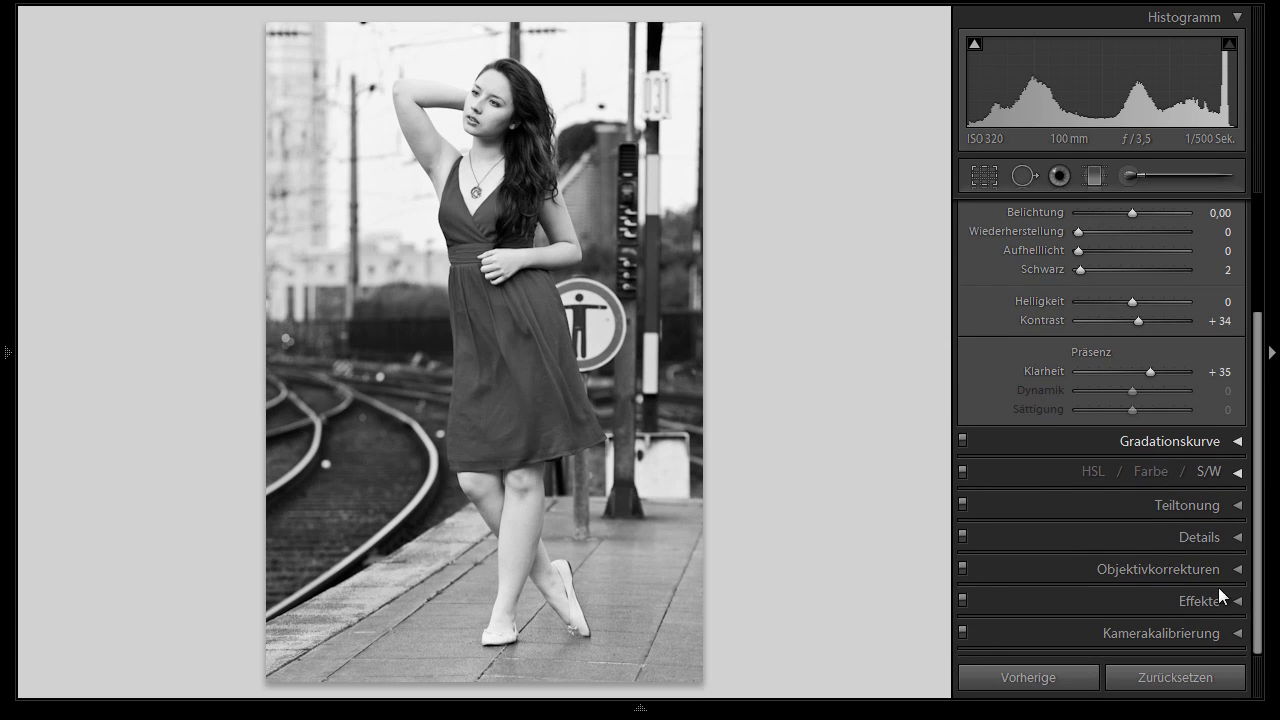
# Expand the S/W mix, apply Auto, and set Rot to −10 after previewing its extremes.
pyautogui.click(1061, 471)
pyautogui.moveTo(1260, 434); pyautogui.dragTo(1266, 530)
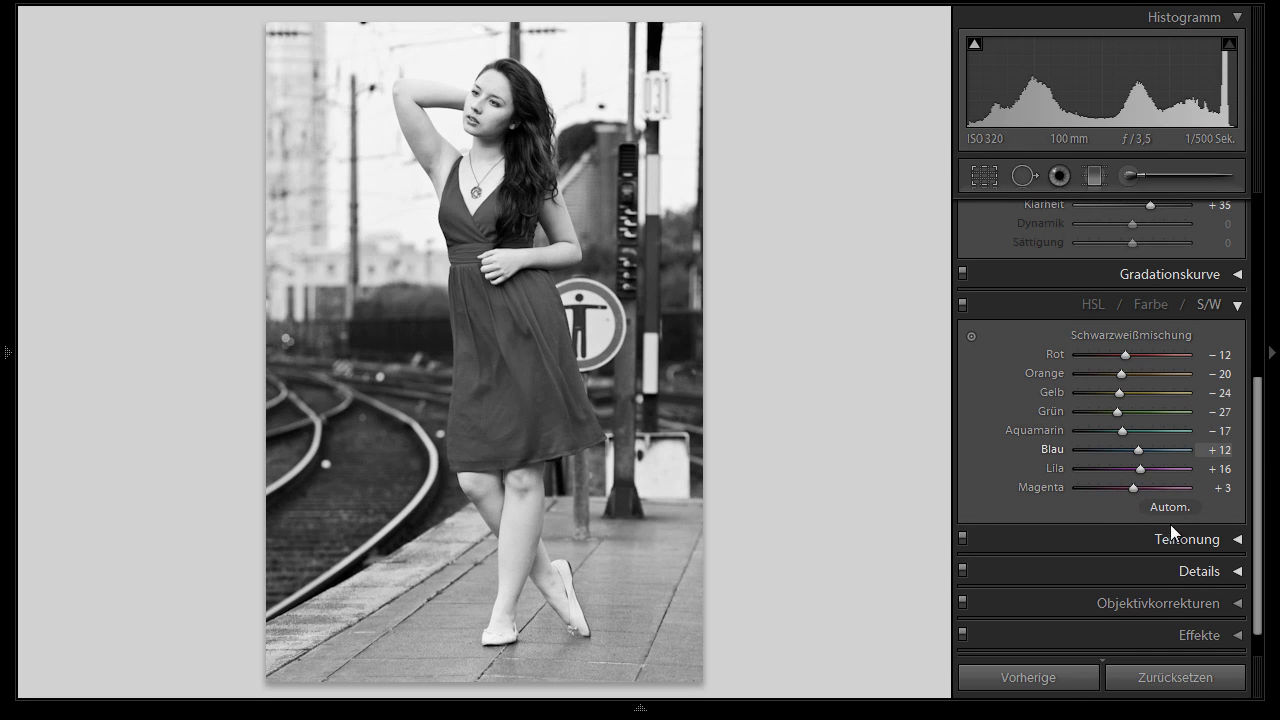
pyautogui.click(1176, 510)
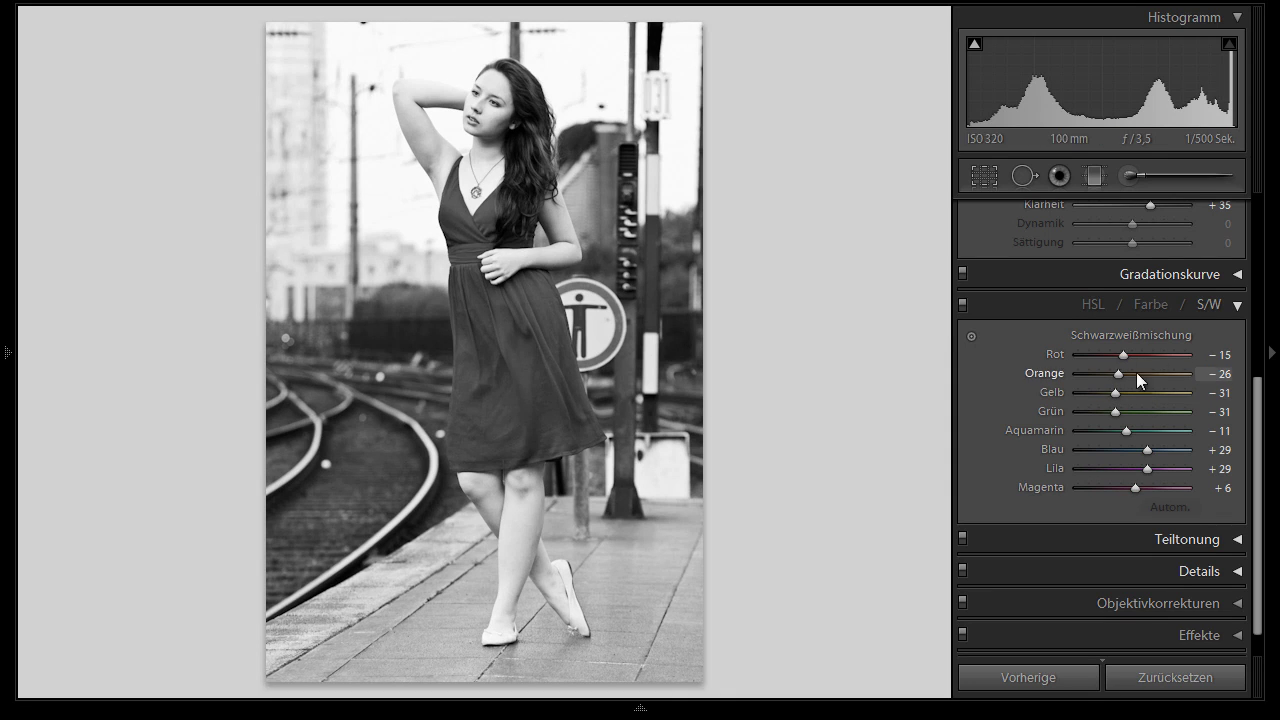
pyautogui.moveTo(1125, 355); pyautogui.dragTo(1049, 363)
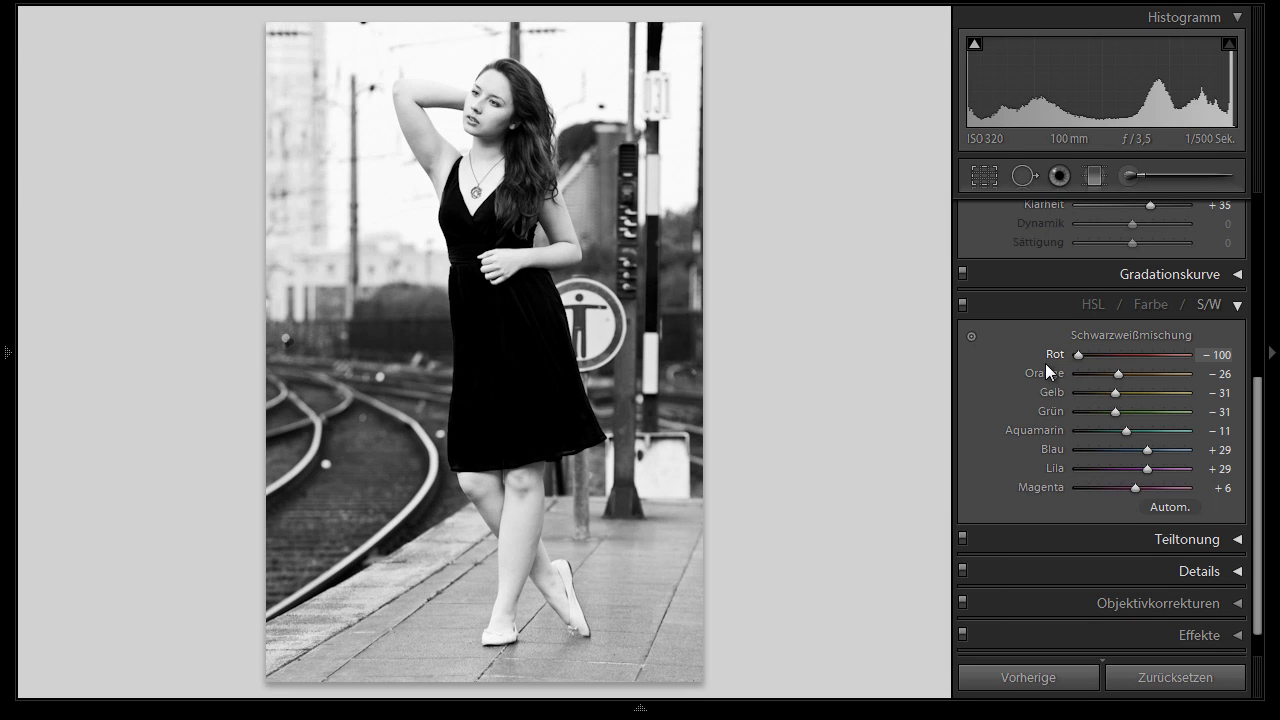
pyautogui.moveTo(1077, 362); pyautogui.dragTo(1091, 363)
pyautogui.moveTo(1090, 361)
pyautogui.mouseDown()
pyautogui.moveTo(1194, 363)
pyautogui.moveTo(1057, 372)
pyautogui.mouseUp()
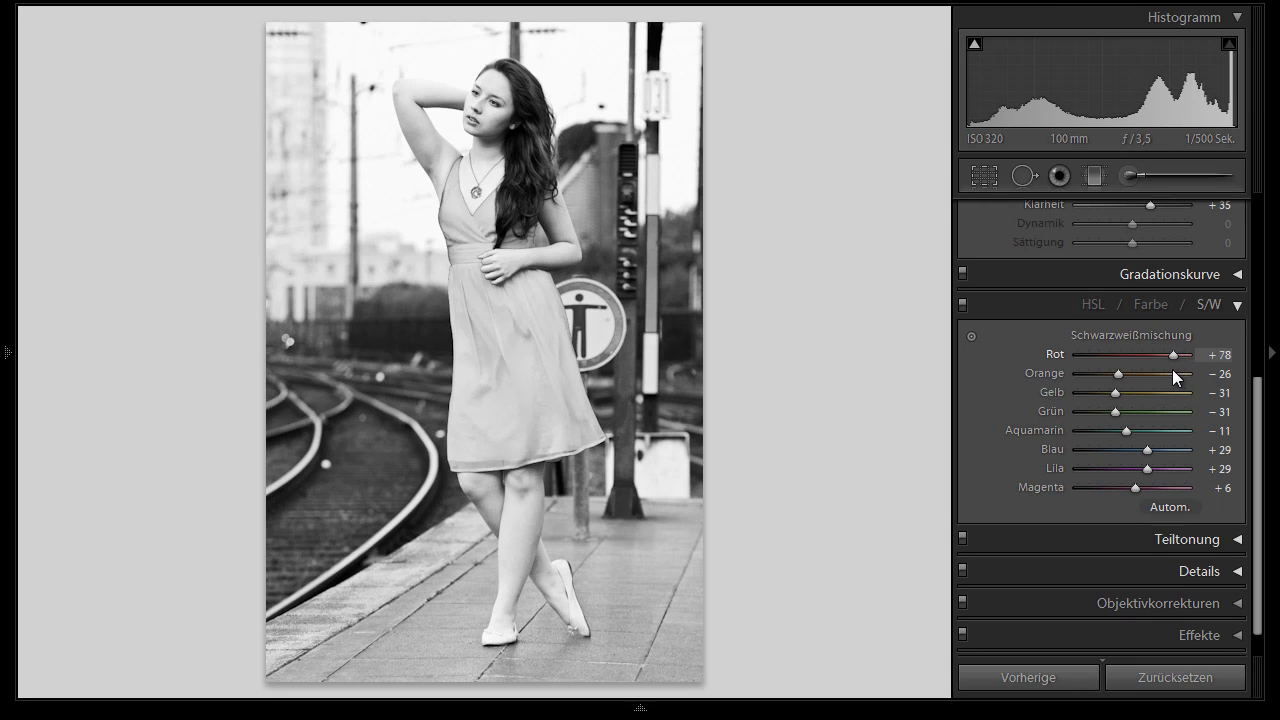
pyautogui.doubleClick(1055, 353)
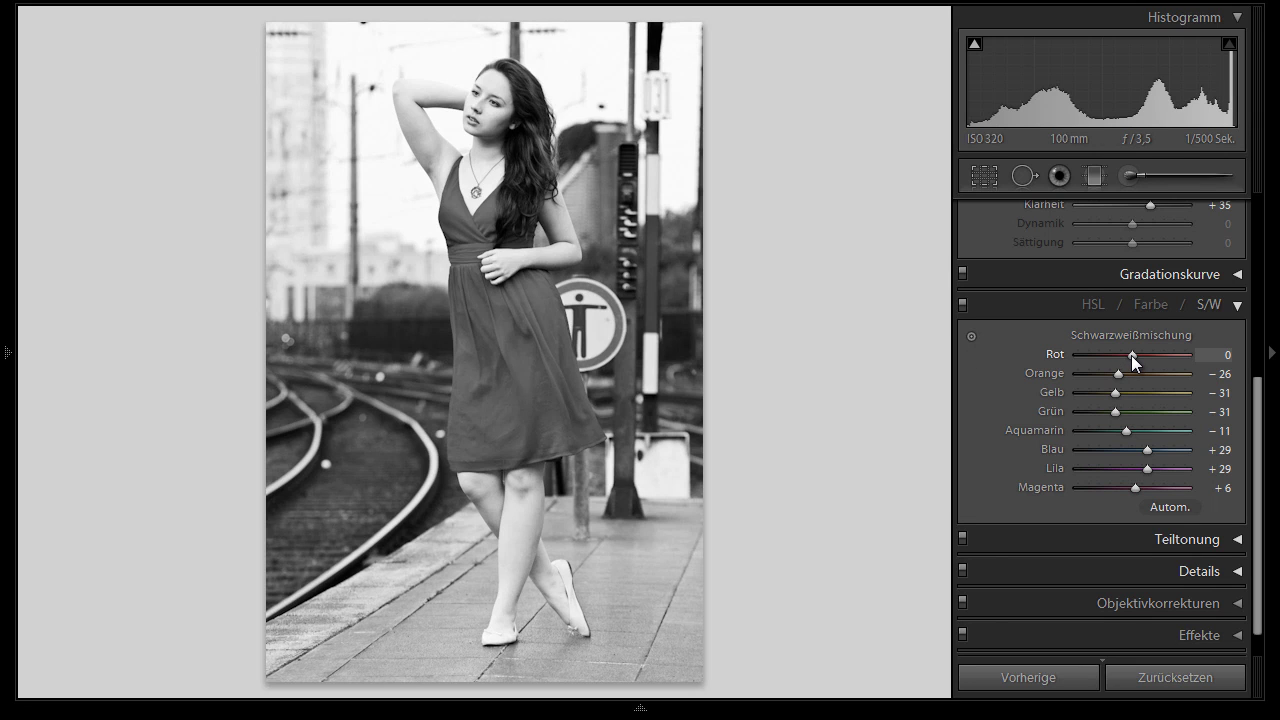
pyautogui.press('Down')
pyautogui.press('Down')
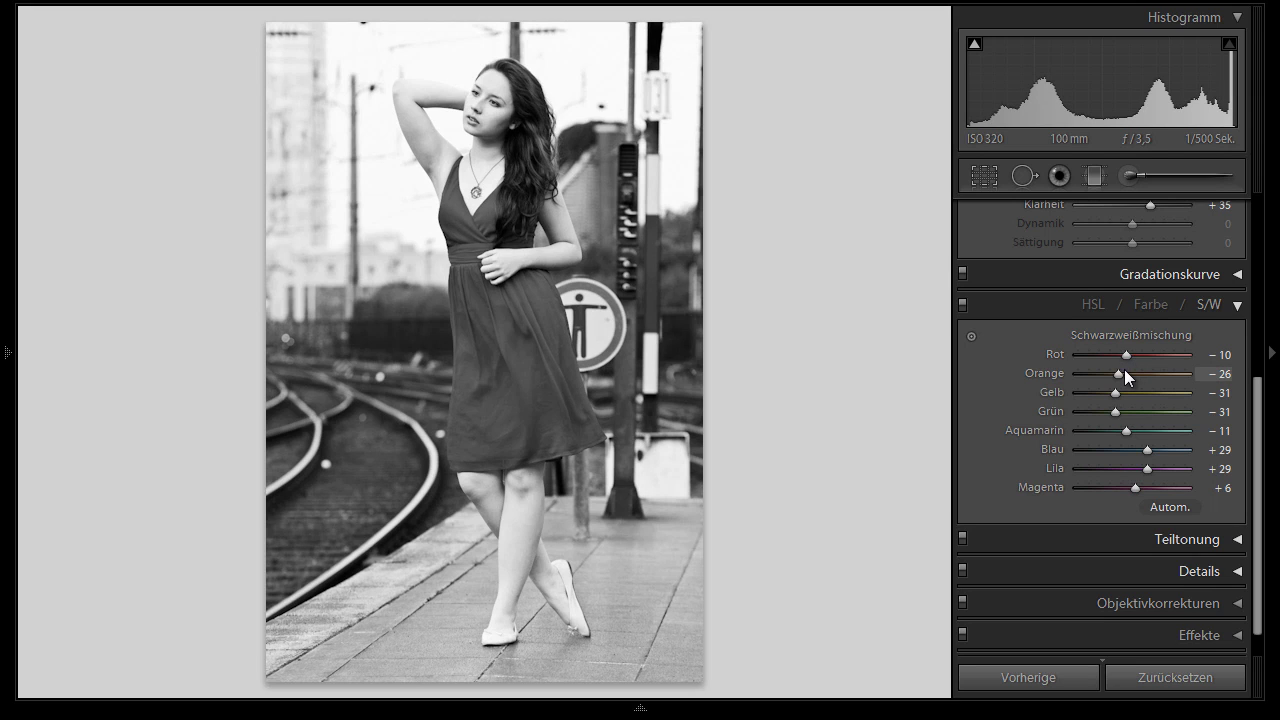
# Set Orange to −15 after previewing both its extremes.
pyautogui.moveTo(1118, 373)
pyautogui.mouseDown()
pyautogui.moveTo(1218, 375)
pyautogui.moveTo(1050, 379)
pyautogui.mouseUp()
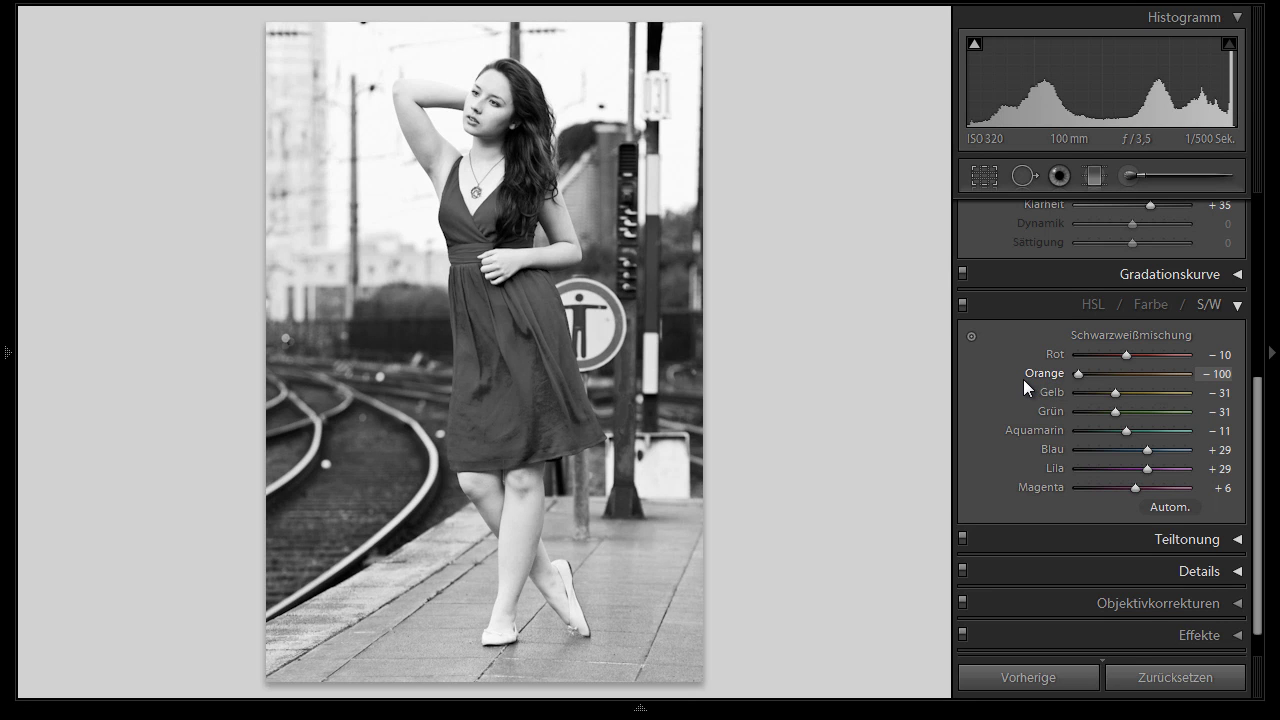
pyautogui.doubleClick(1045, 372)
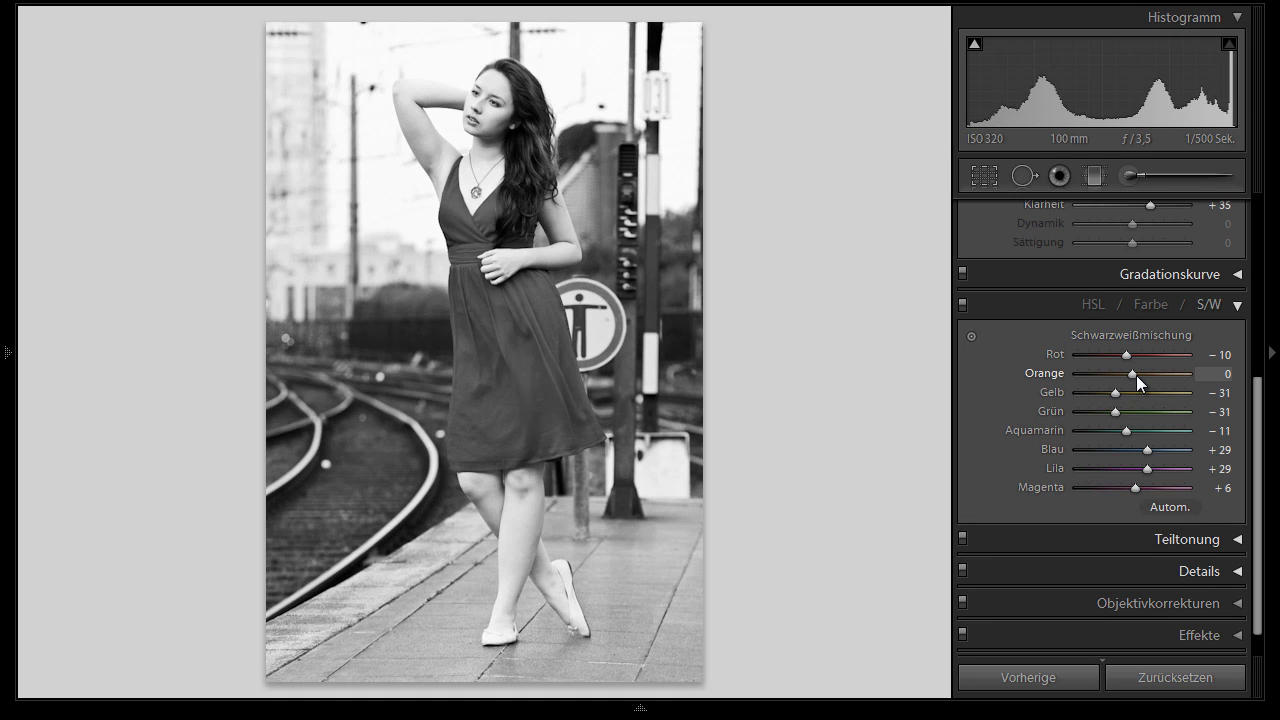
pyautogui.moveTo(1136, 375); pyautogui.dragTo(1079, 377)
pyautogui.doubleClick(1034, 374)
pyautogui.press('Down')
# Set Gelb to −16, reset Grün to 0, and raise Aquamarin to +23 in the S/W mix.
pyautogui.moveTo(1114, 391); pyautogui.dragTo(1211, 400)
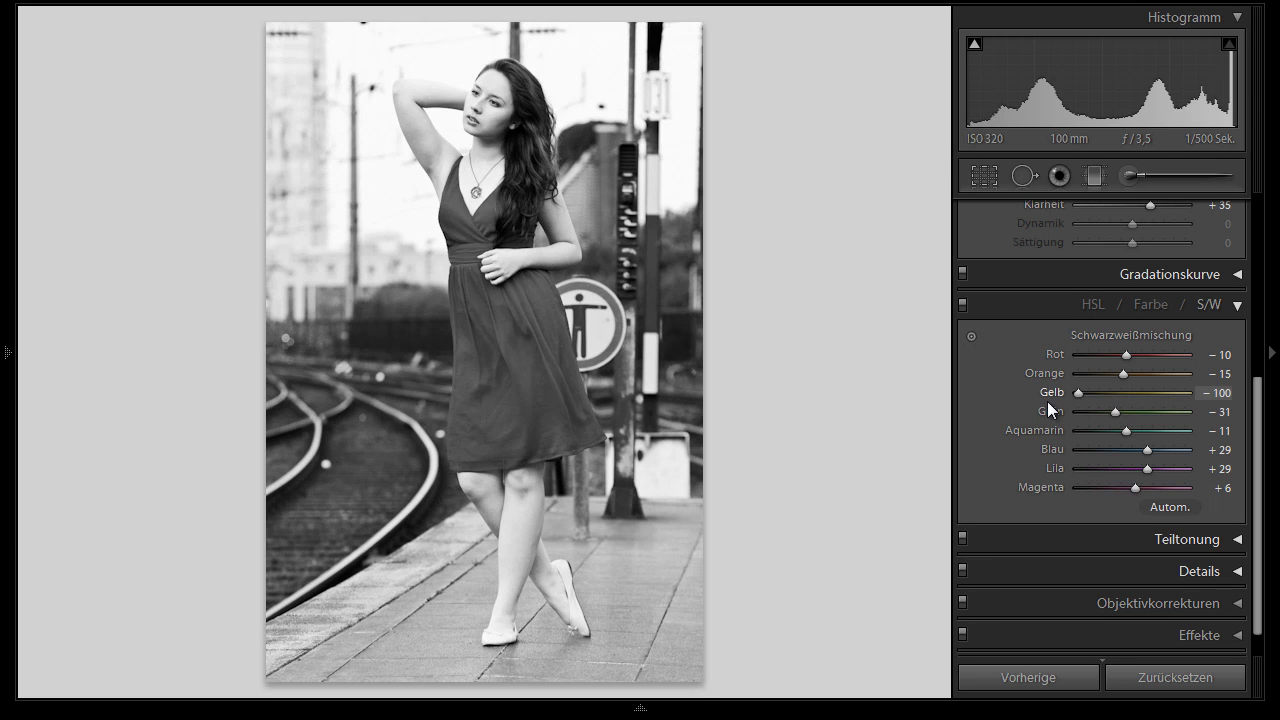
pyautogui.moveTo(1165, 401); pyautogui.dragTo(1178, 401)
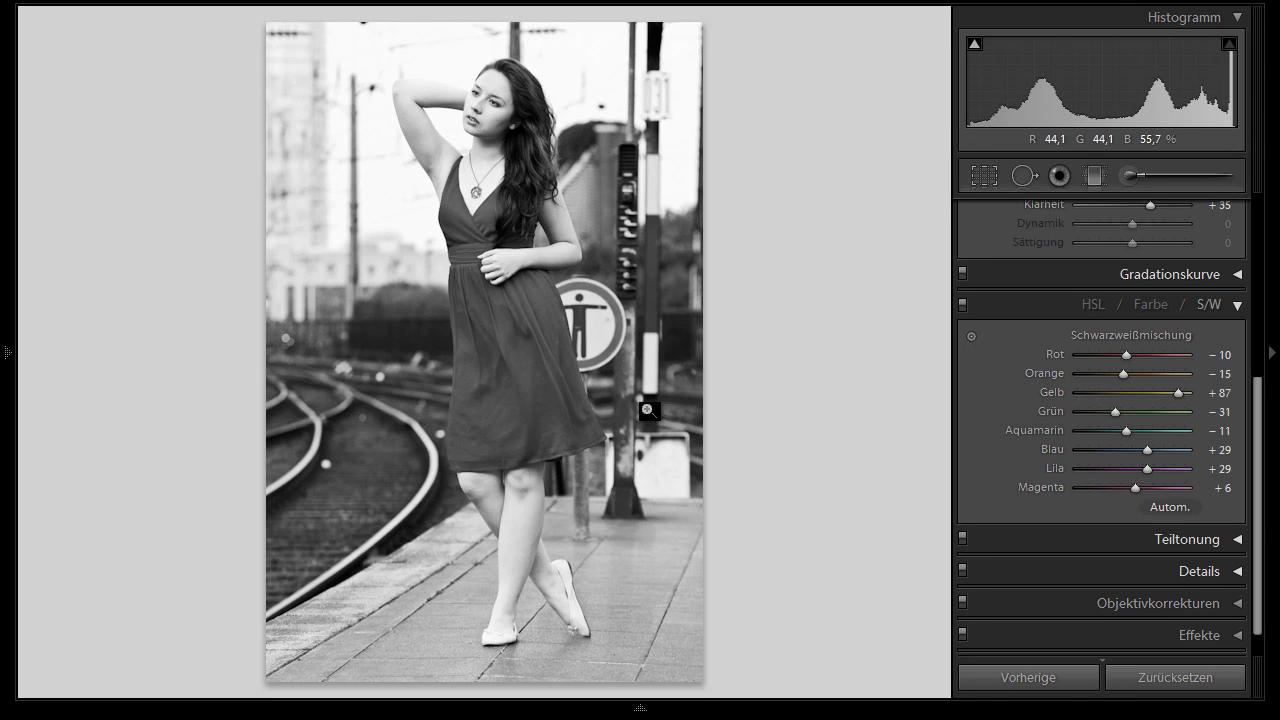
pyautogui.doubleClick(1052, 393)
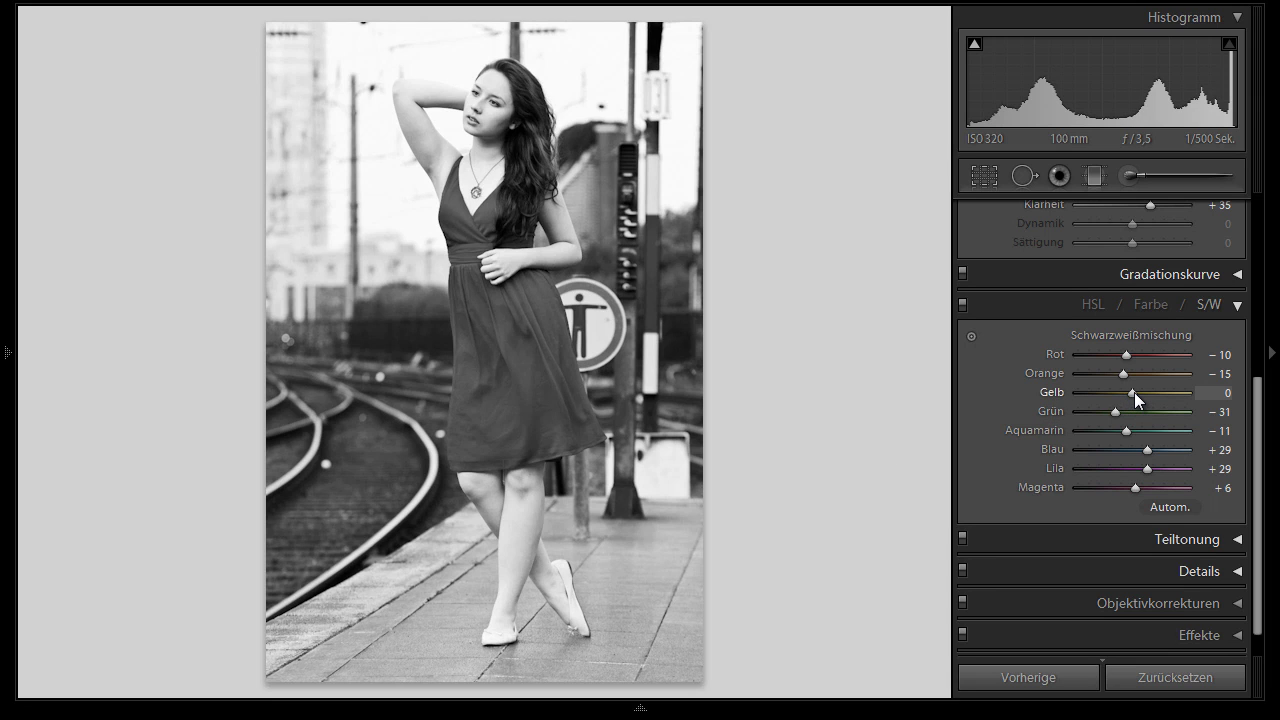
pyautogui.moveTo(1134, 392); pyautogui.dragTo(1125, 400)
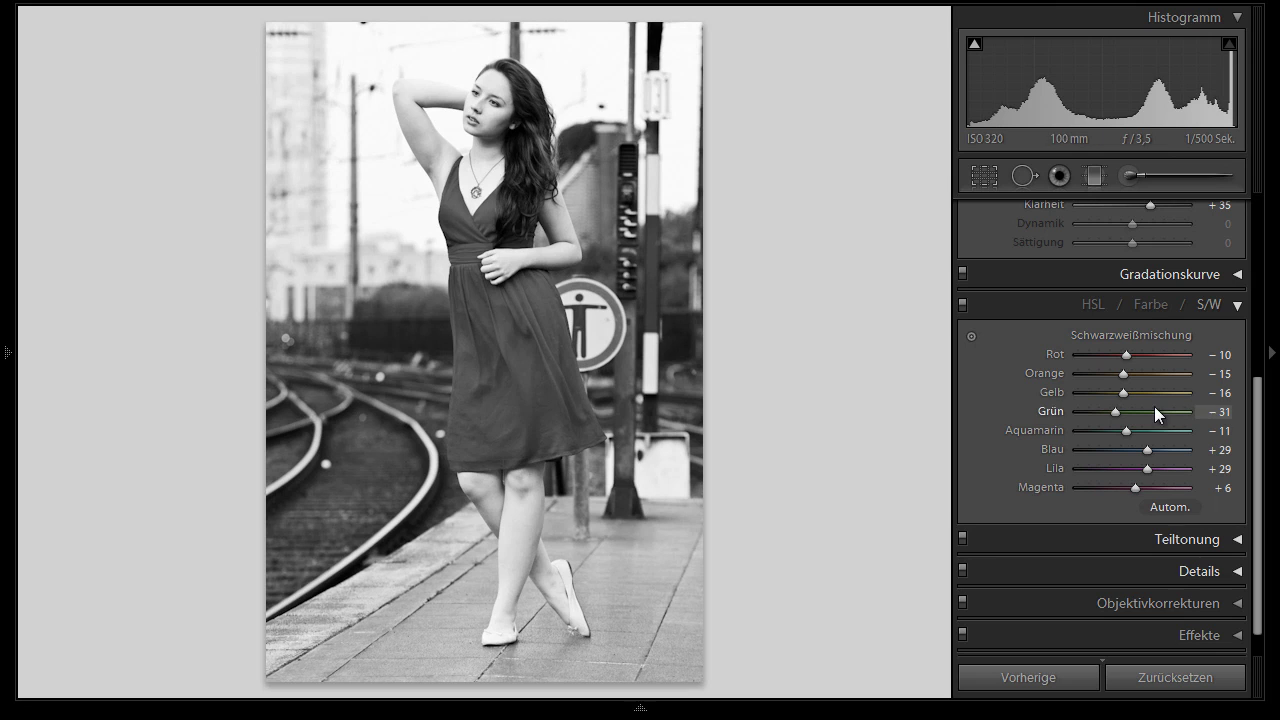
pyautogui.moveTo(1116, 413)
pyautogui.mouseDown()
pyautogui.moveTo(1199, 412)
pyautogui.moveTo(1065, 420)
pyautogui.mouseUp()
pyautogui.doubleClick(1060, 410)
pyautogui.moveTo(1125, 432)
pyautogui.mouseDown()
pyautogui.moveTo(1203, 430)
pyautogui.moveTo(1095, 435)
pyautogui.moveTo(1145, 438)
pyautogui.mouseUp()
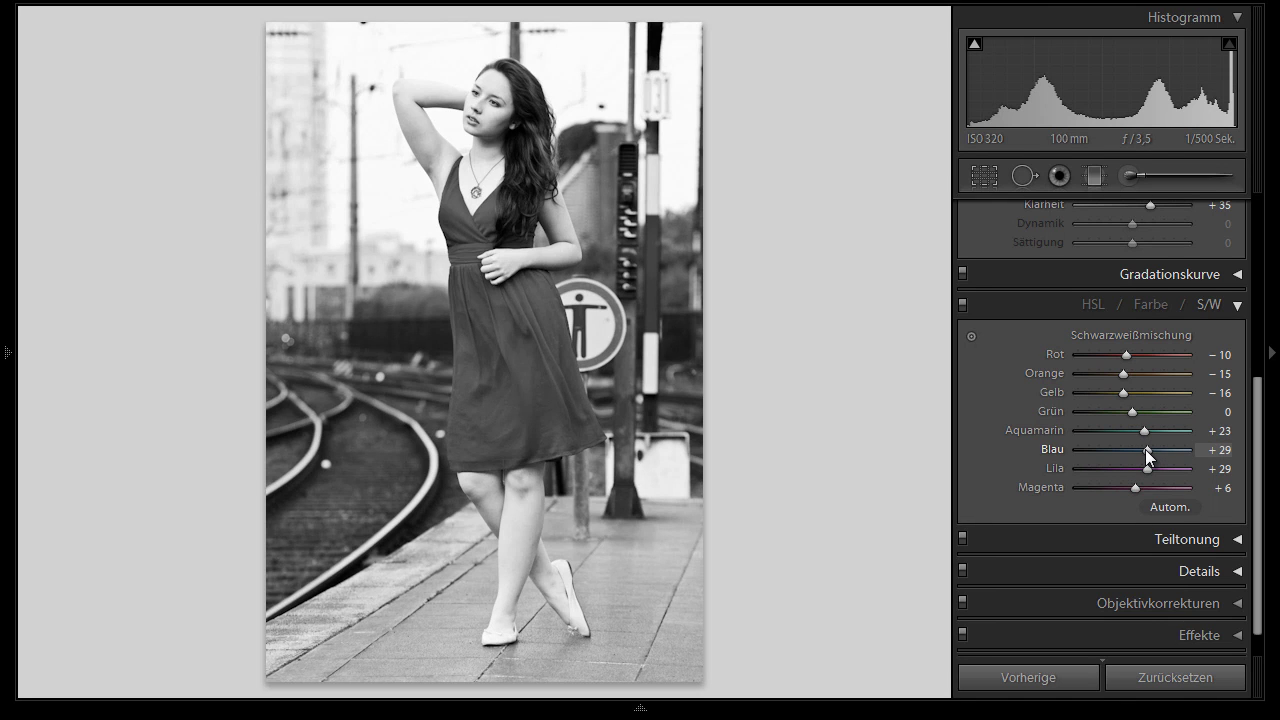
# Preview the blue channel at both extremes, then reset it and set Blau to +15.
pyautogui.moveTo(1145, 449); pyautogui.dragTo(1031, 452)
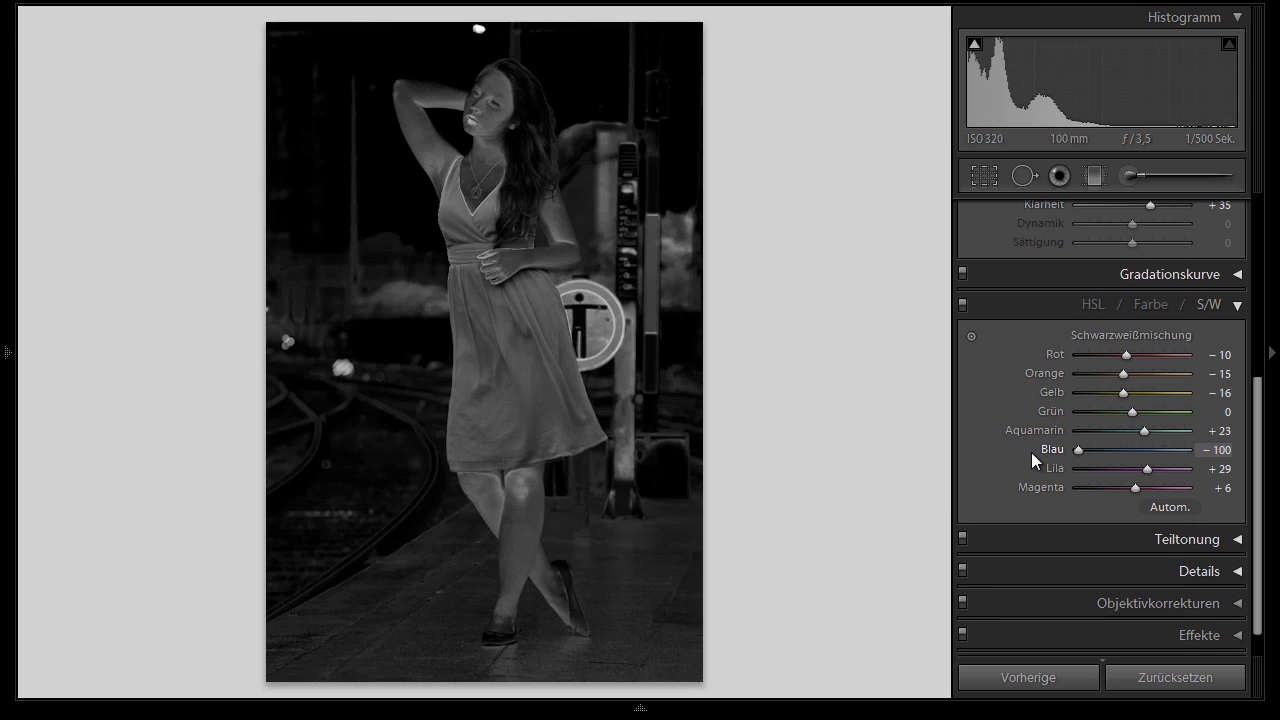
pyautogui.moveTo(1038, 452); pyautogui.dragTo(1207, 441)
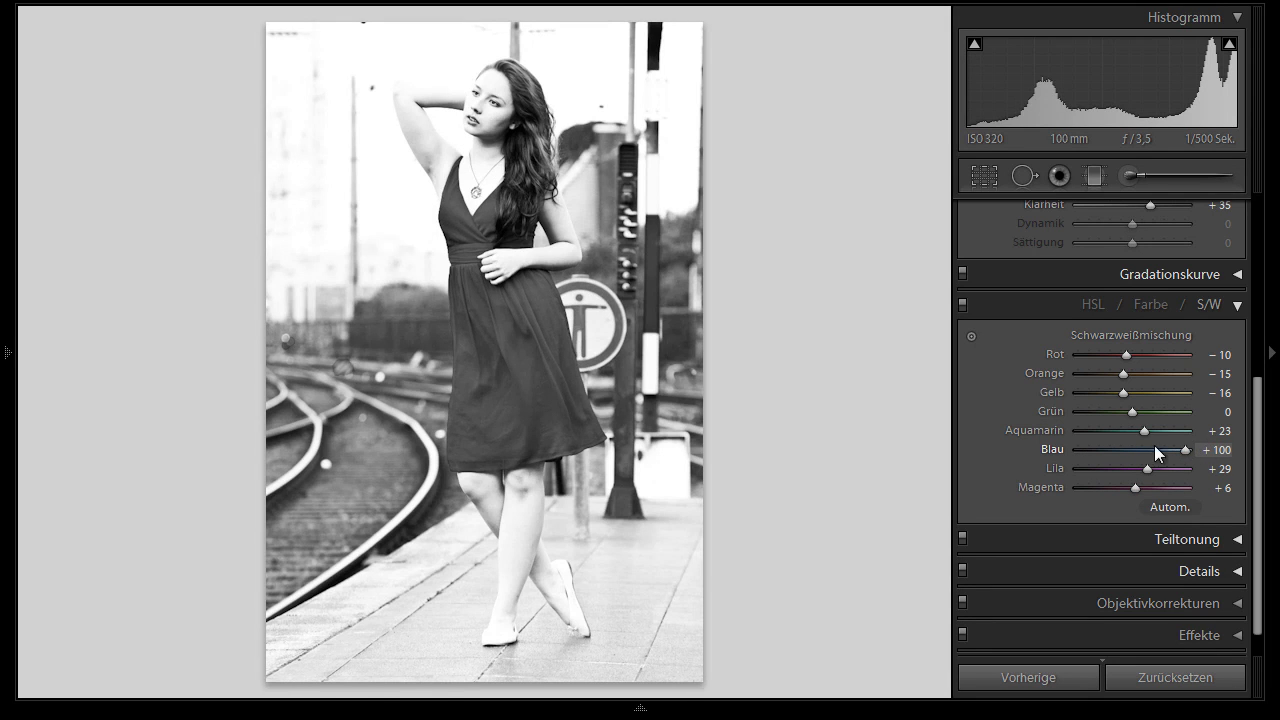
pyautogui.doubleClick(1055, 448)
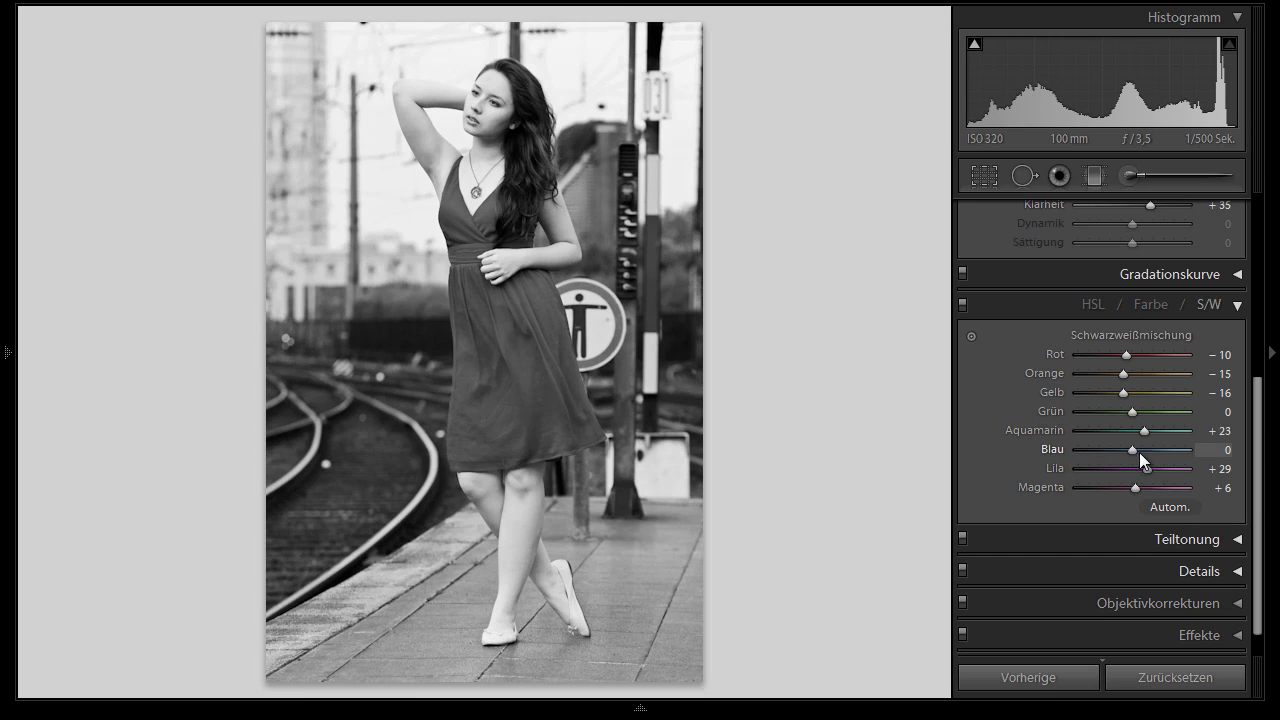
pyautogui.press('Up')
pyautogui.press('Up')
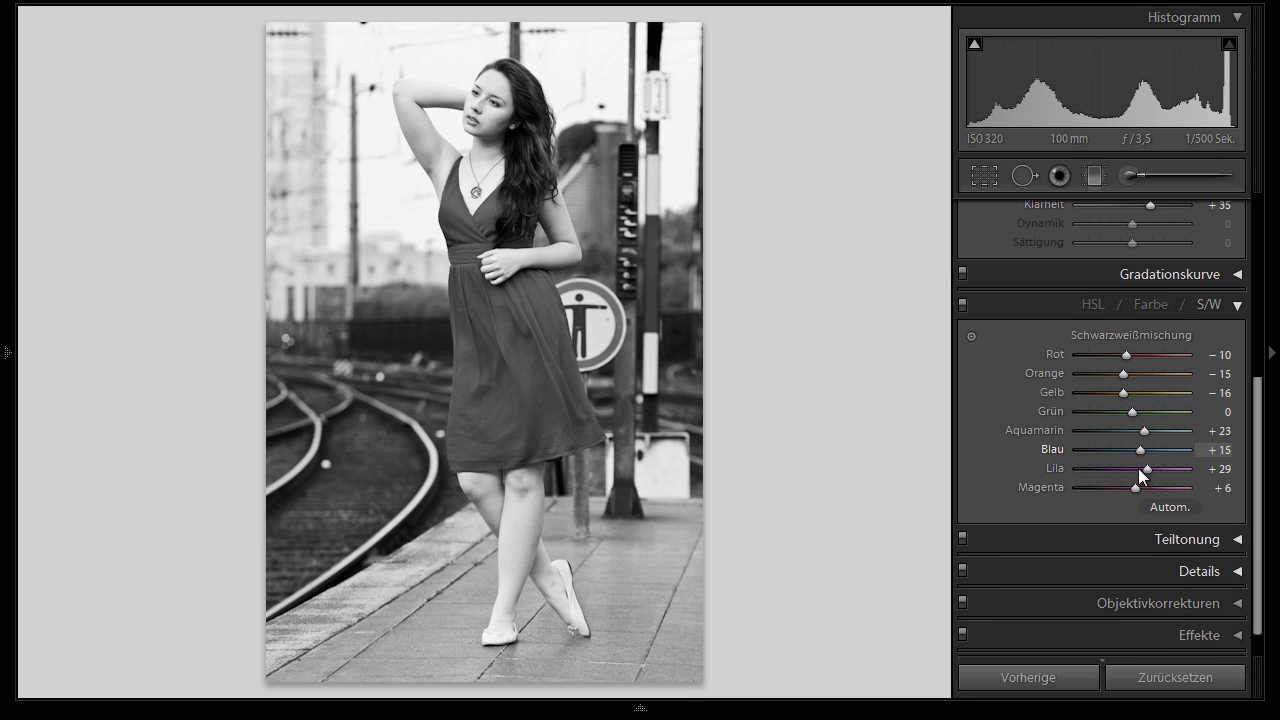
# Preview the purple channel, then reset it and set Lila to +10.
pyautogui.moveTo(1146, 469); pyautogui.dragTo(1018, 476)
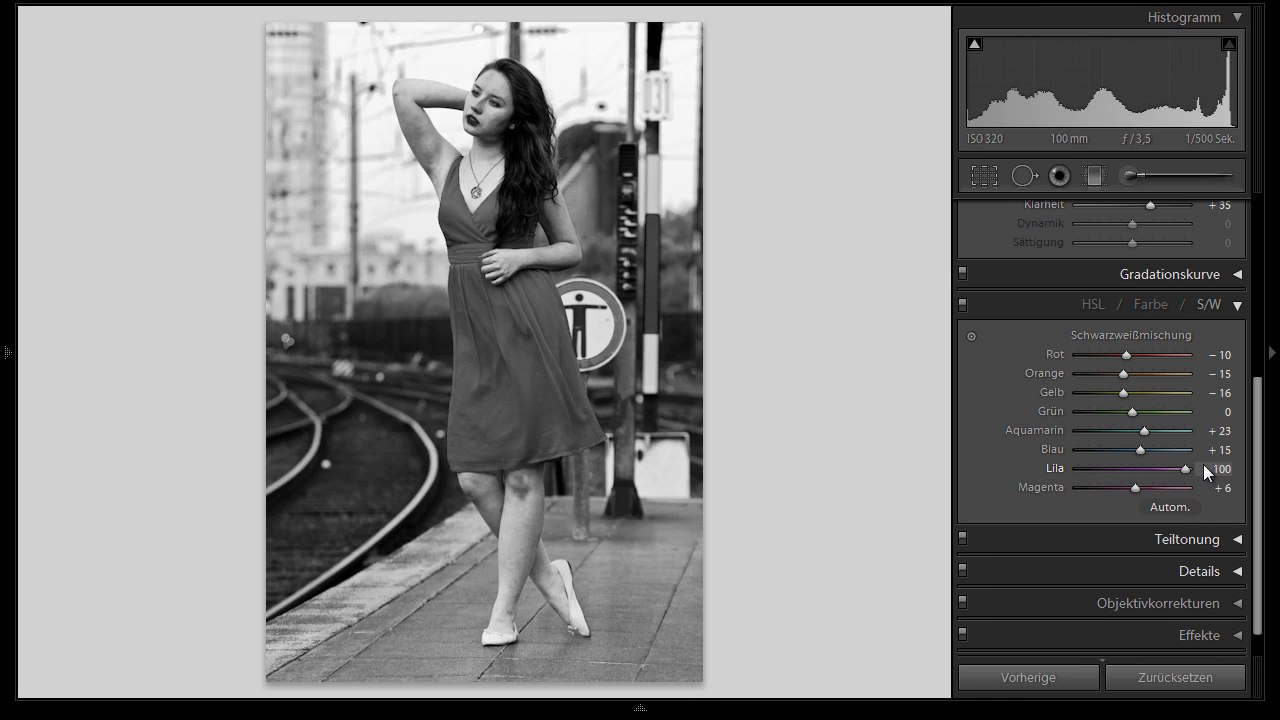
pyautogui.moveTo(1203, 464); pyautogui.dragTo(1153, 469)
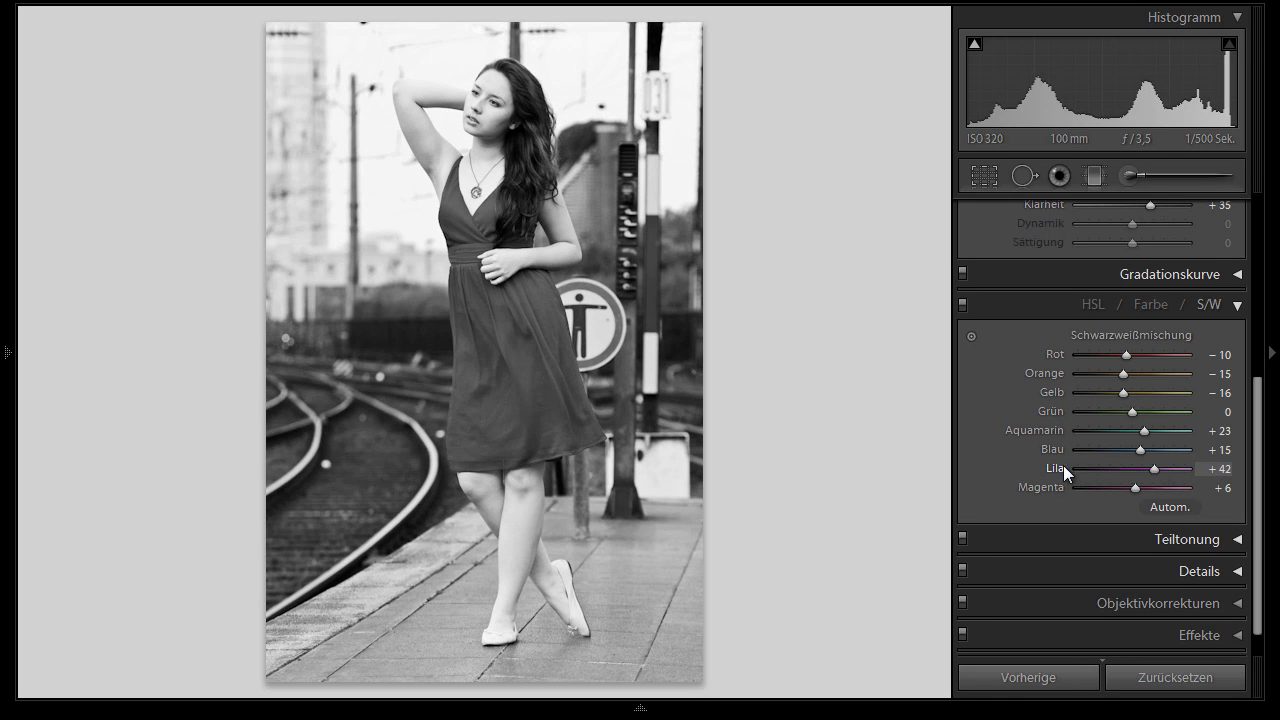
pyautogui.doubleClick(1059, 466)
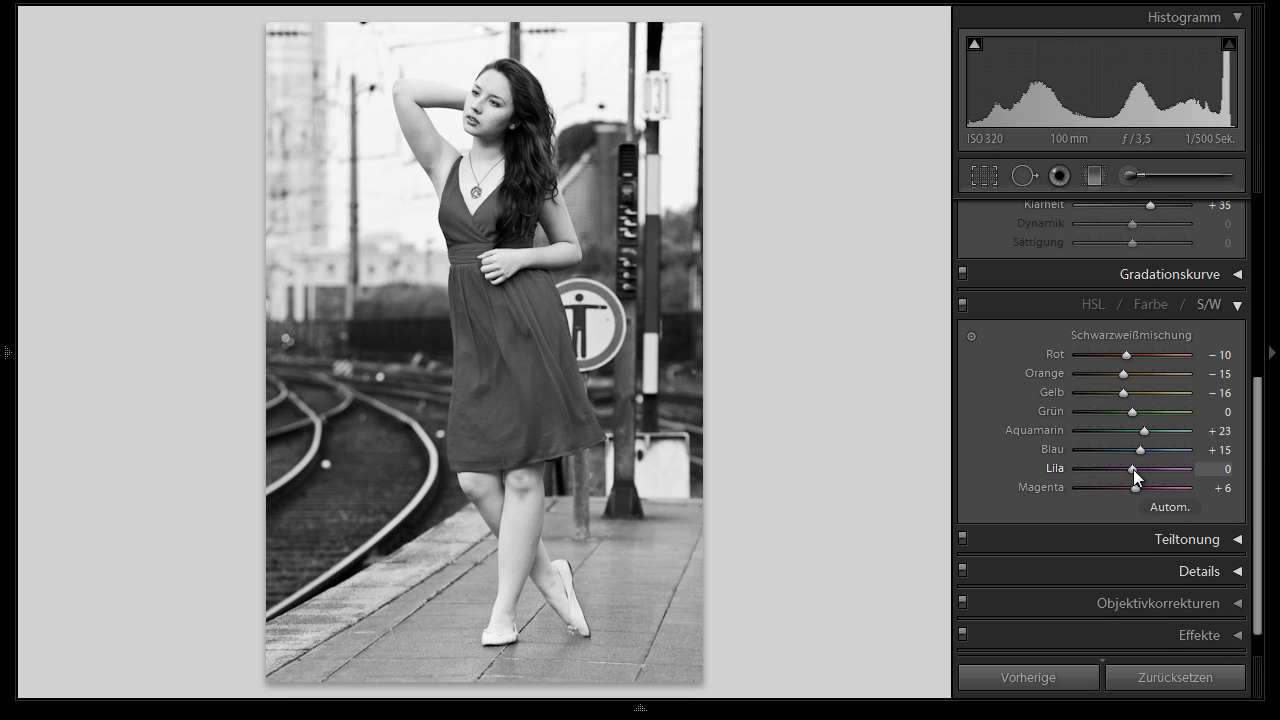
pyautogui.press('Up')
pyautogui.press('Up')
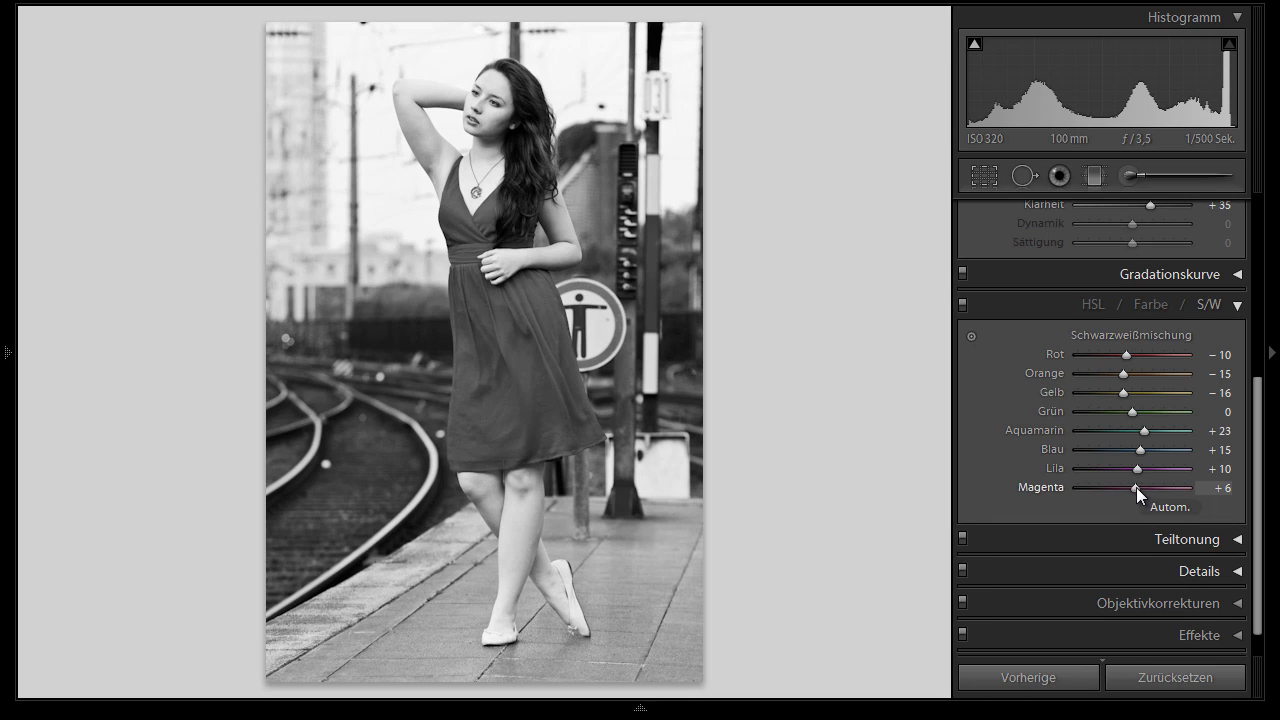
# Compare magenta from darkest to brightest in the dress, then settle Magenta at +31.
pyautogui.moveTo(1134, 487); pyautogui.dragTo(1037, 503)
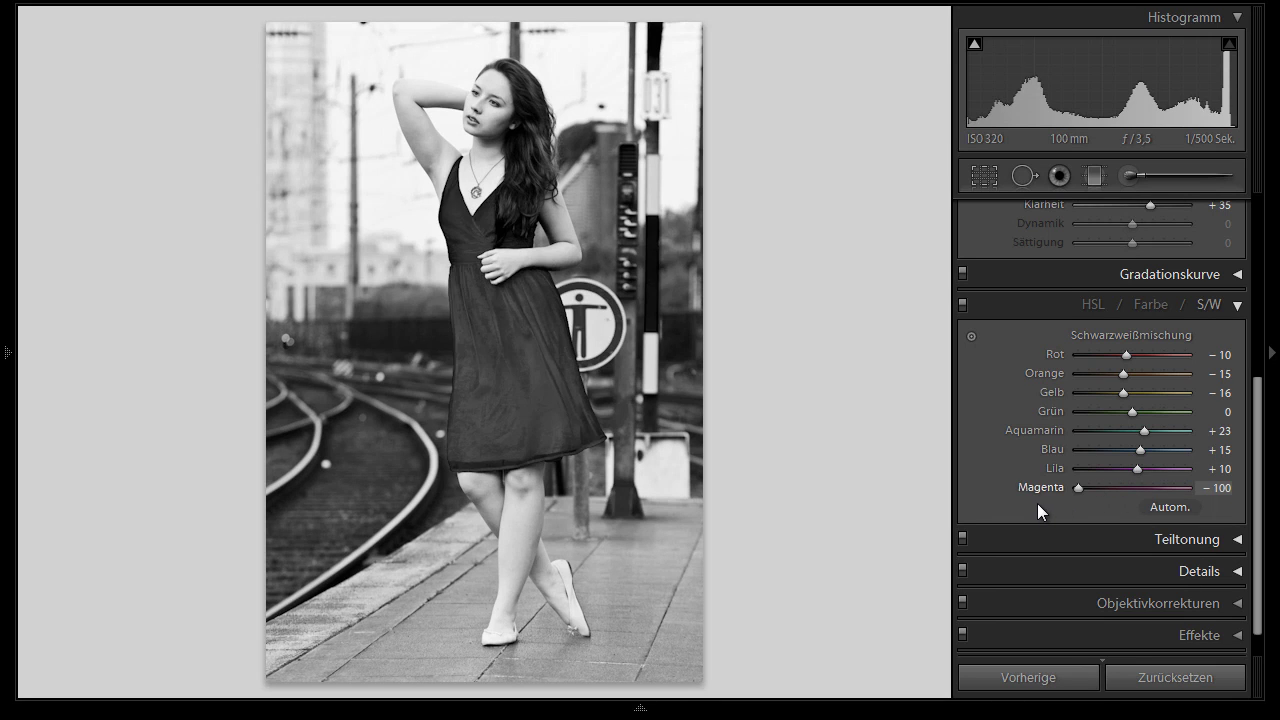
pyautogui.moveTo(1191, 503); pyautogui.dragTo(1044, 507)
pyautogui.doubleClick(1045, 485)
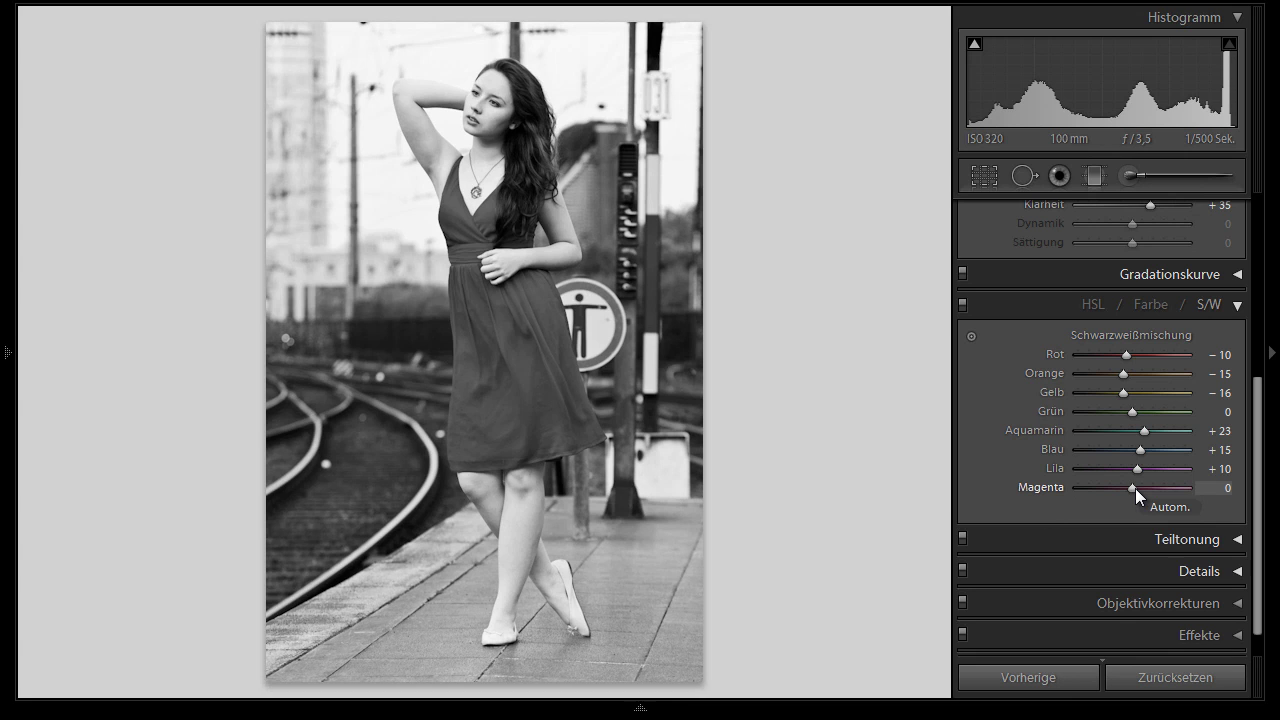
pyautogui.press('Up')
pyautogui.press('Up')
pyautogui.press('Up')
pyautogui.press('Up')
pyautogui.press('Up')
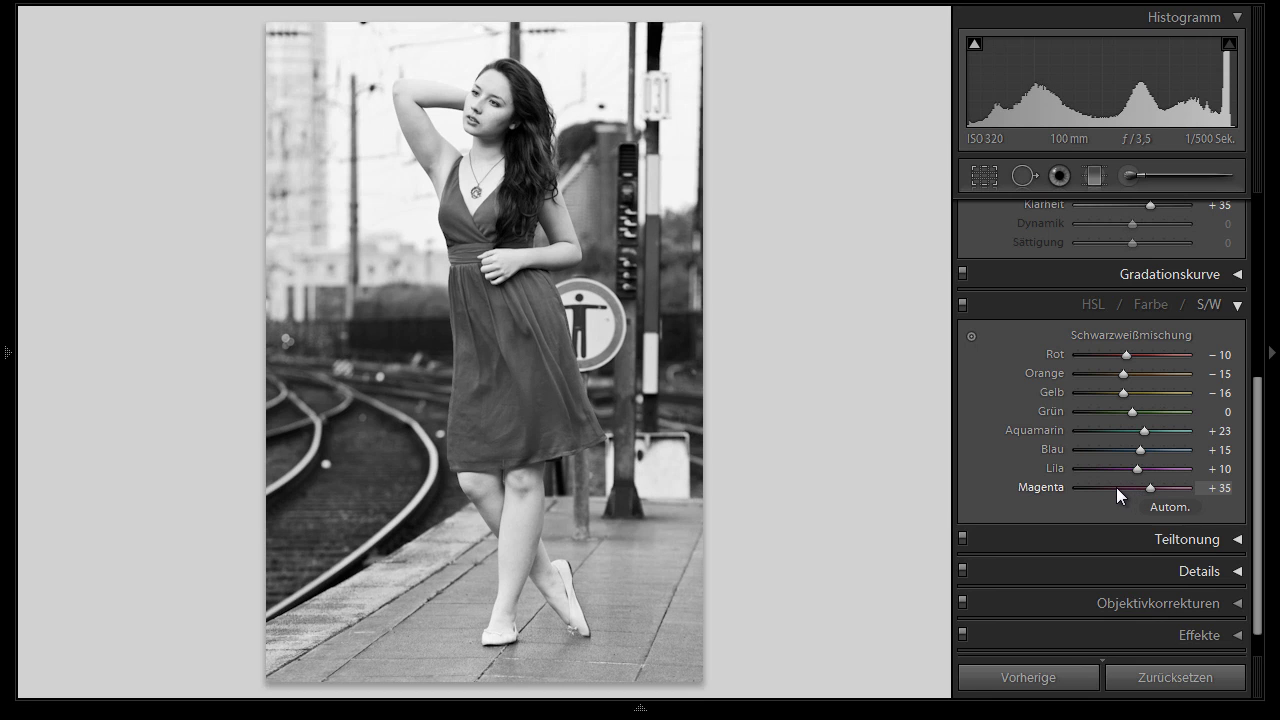
pyautogui.click(1116, 487)
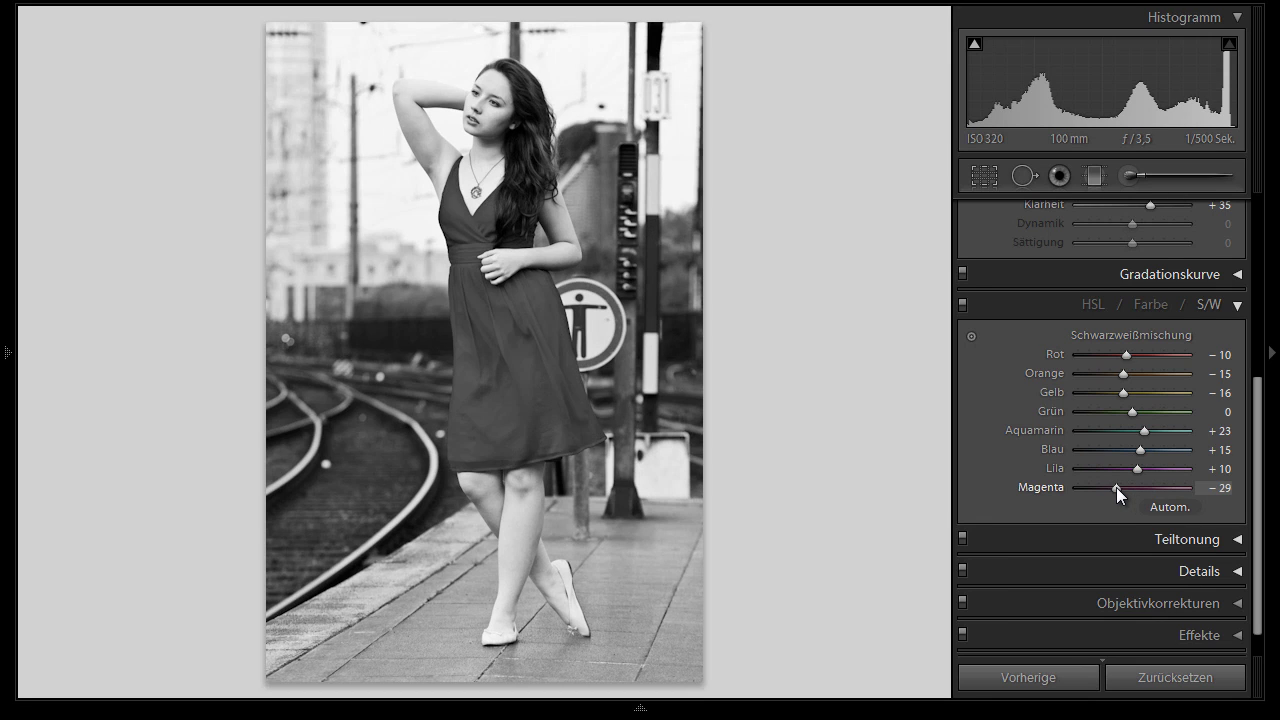
pyautogui.click(1148, 487)
pyautogui.click(1147, 489)
pyautogui.hotkey('ctrl', 'z')
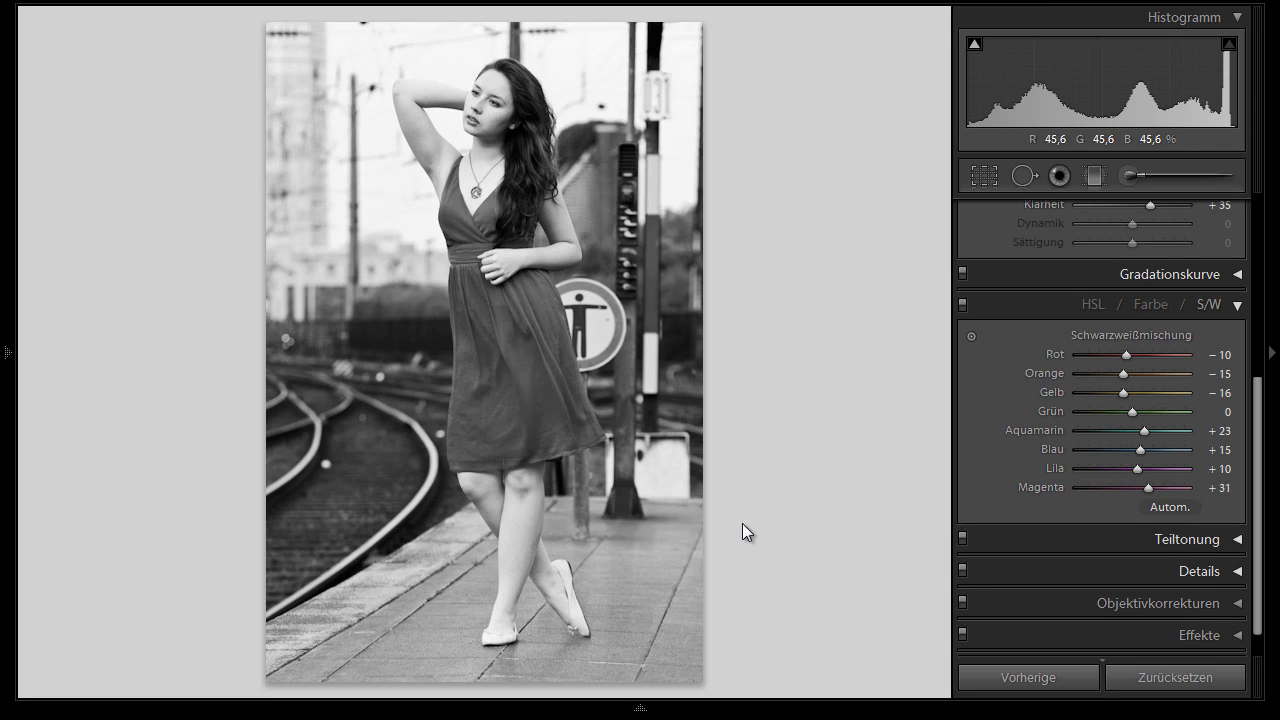
# Toggle the S/W channel mix off and on to compare, leave it on, and collapse its settings.
pyautogui.click(962, 305)
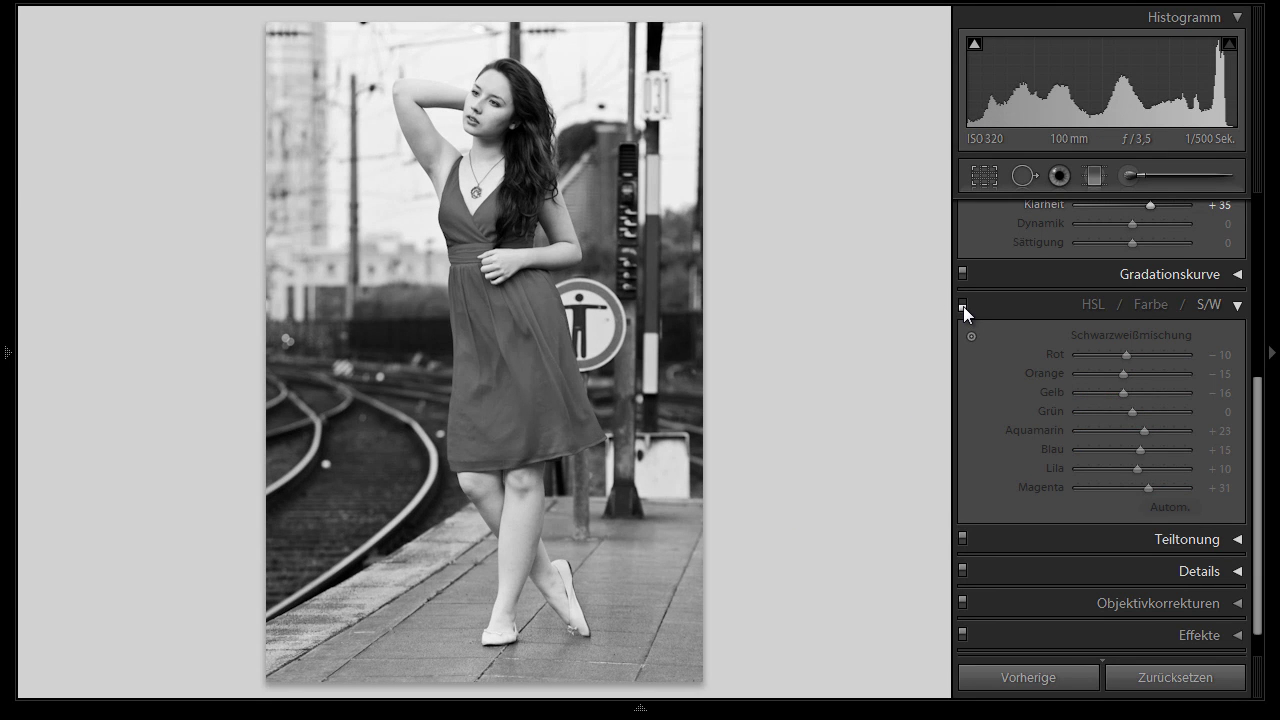
pyautogui.click(962, 305)
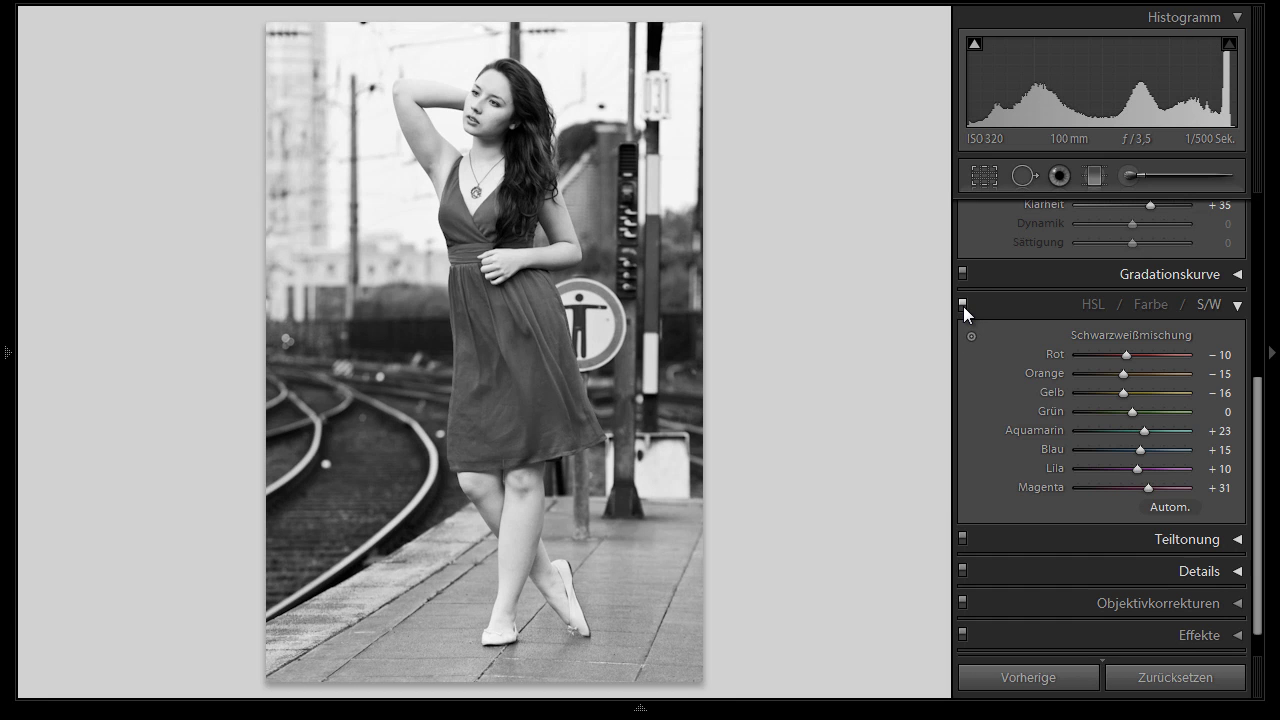
pyautogui.click(963, 306)
pyautogui.click(963, 306)
pyautogui.click(963, 306)
pyautogui.click(963, 306)
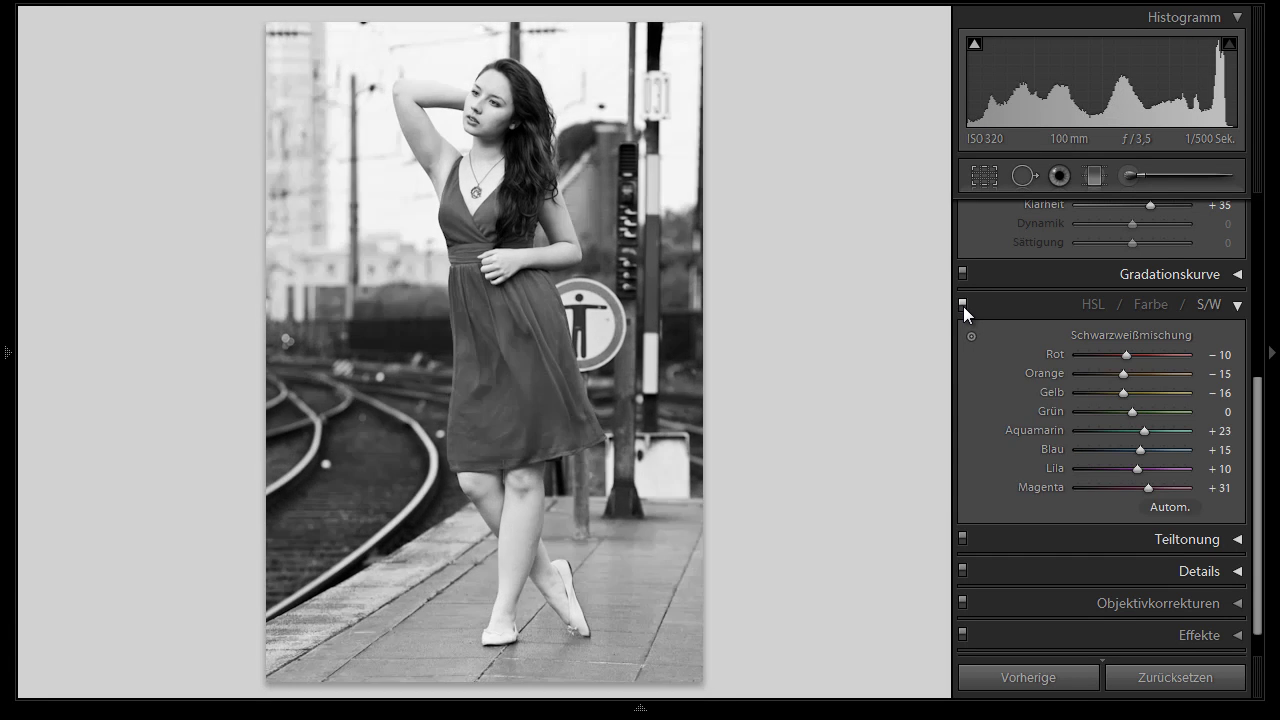
pyautogui.click(963, 306)
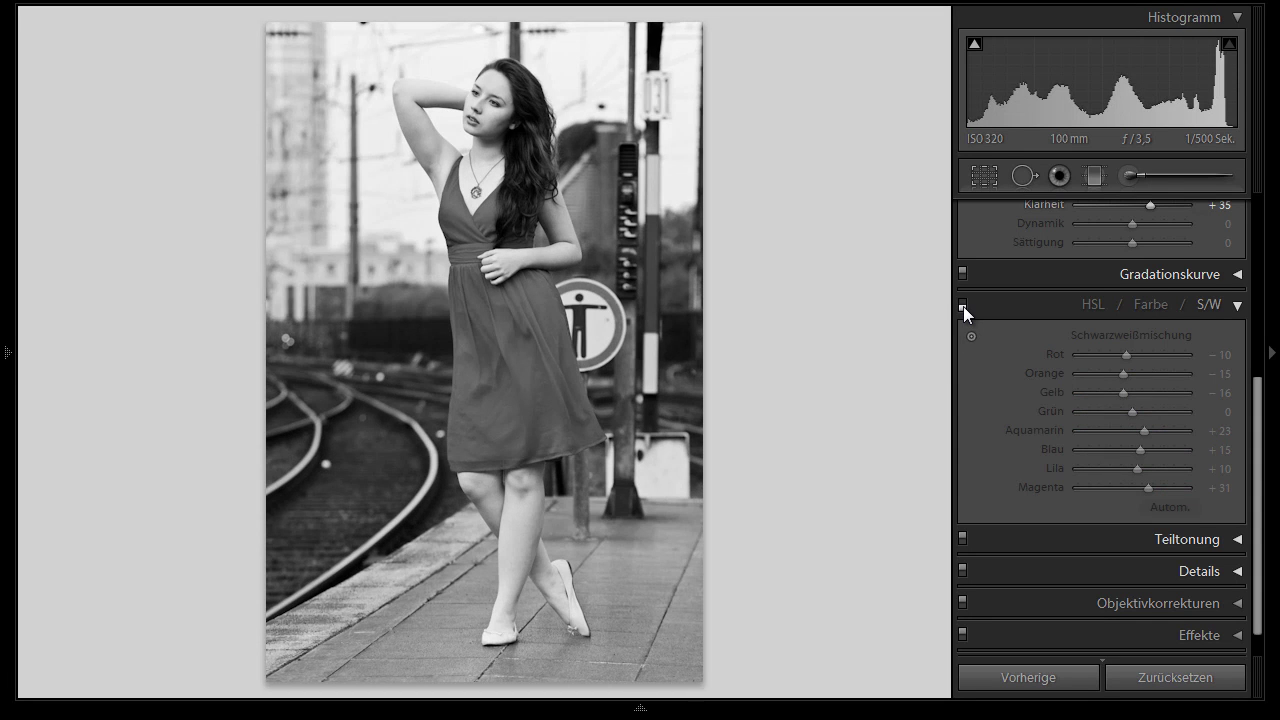
pyautogui.click(963, 306)
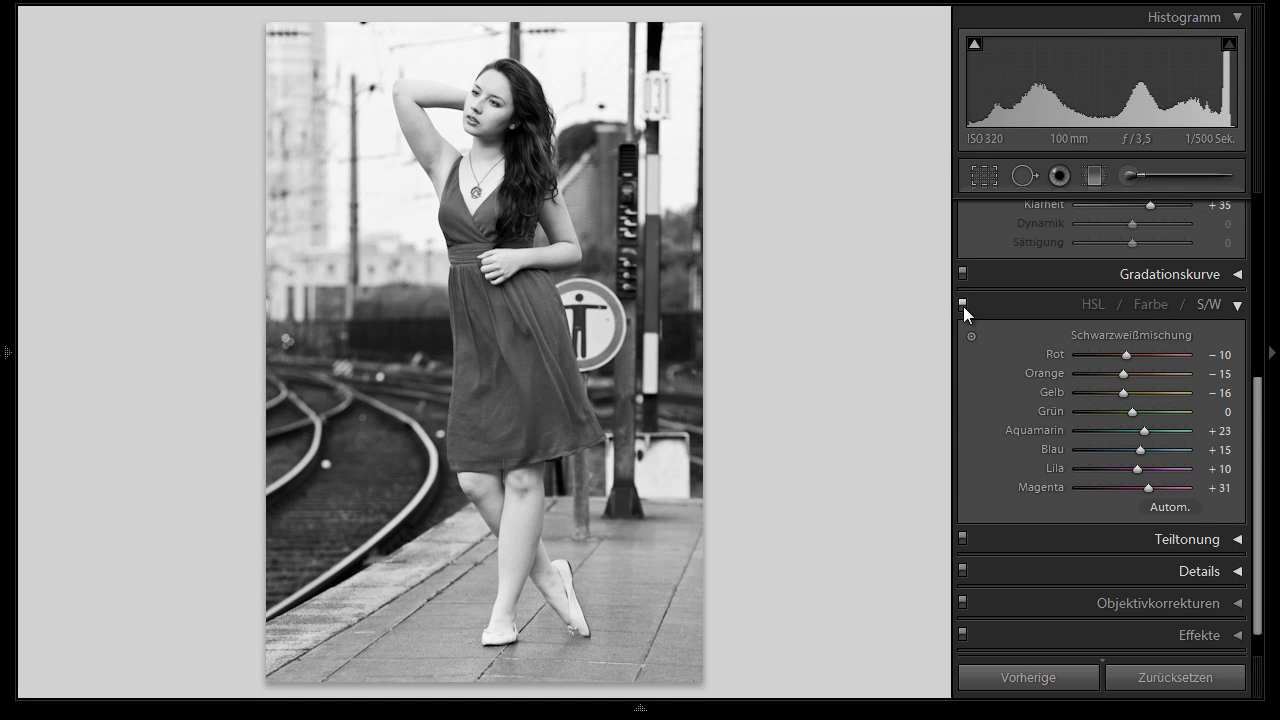
pyautogui.click(1029, 306)
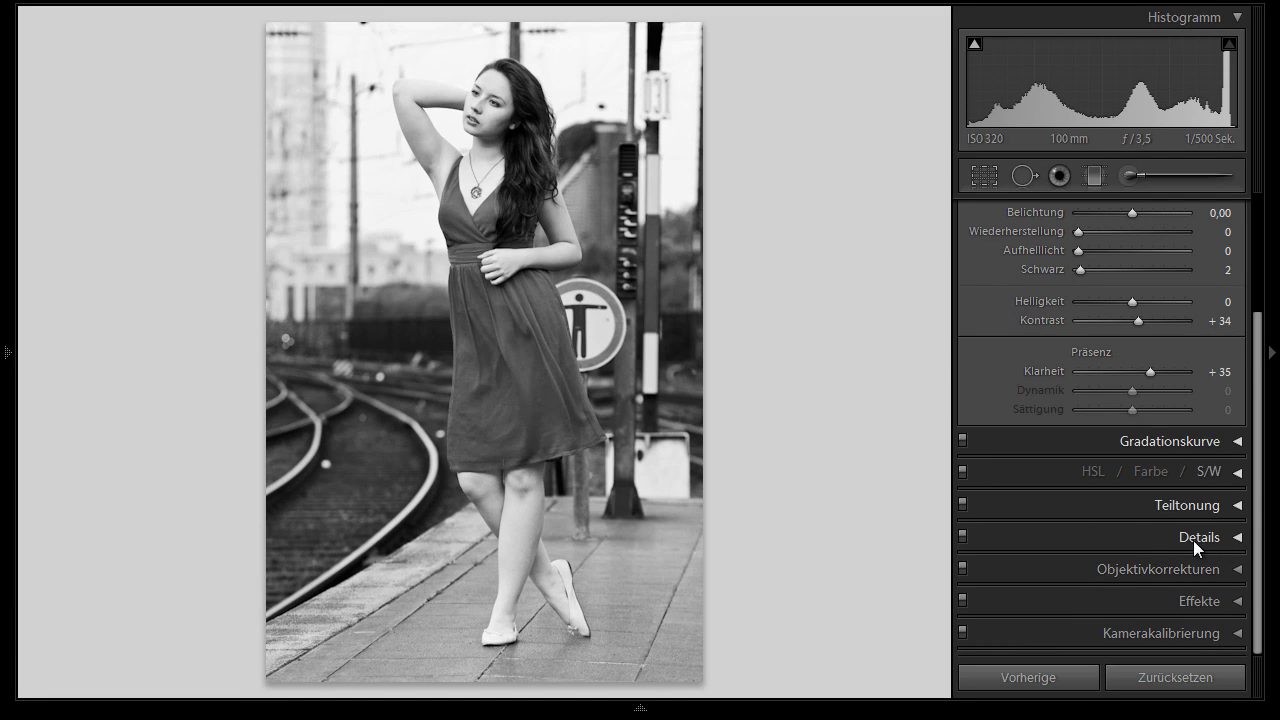
# Apply a brown sepia highlight tint in Teiltonung and compare it switched off and on.
pyautogui.click(1125, 505)
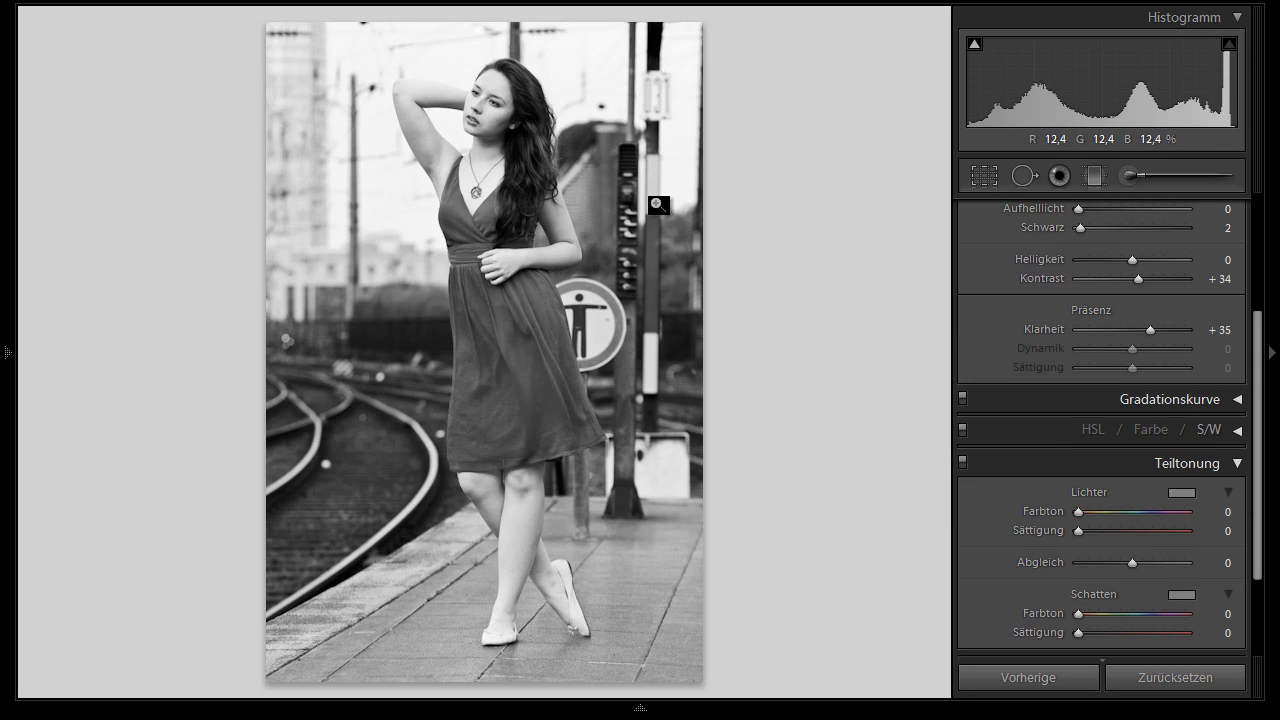
pyautogui.click(1182, 493)
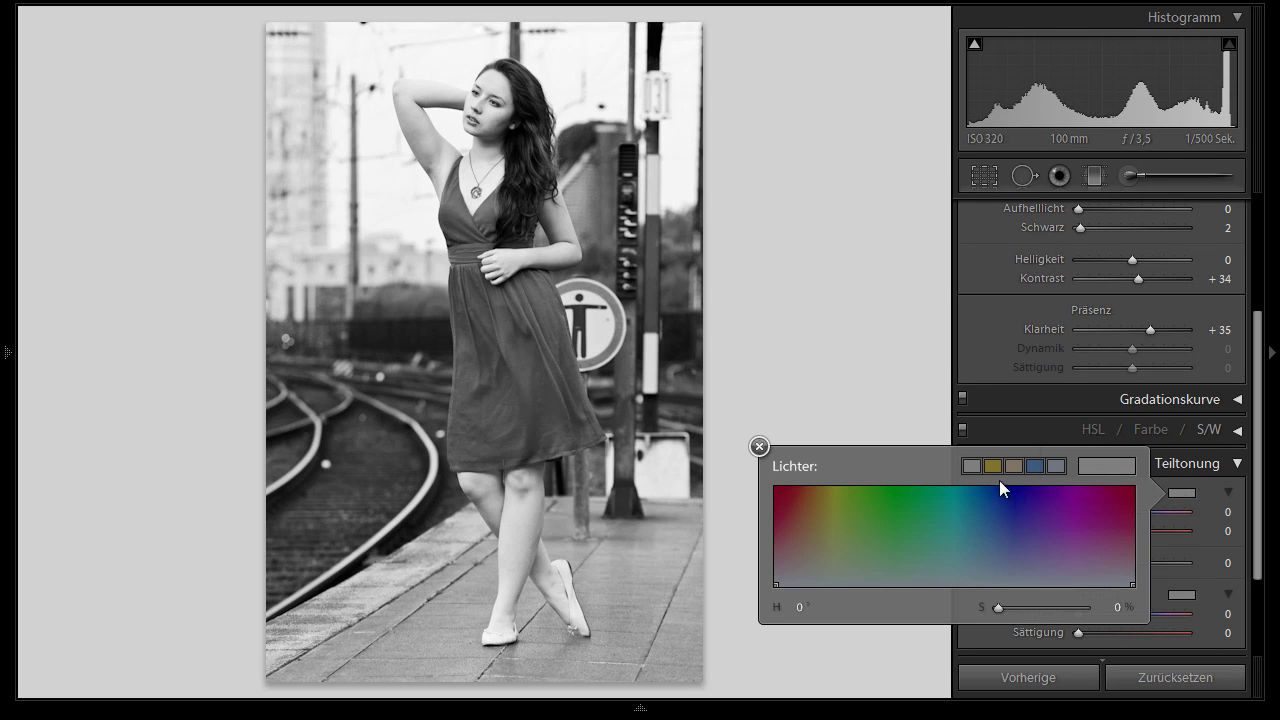
pyautogui.click(1012, 466)
pyautogui.press('Return')
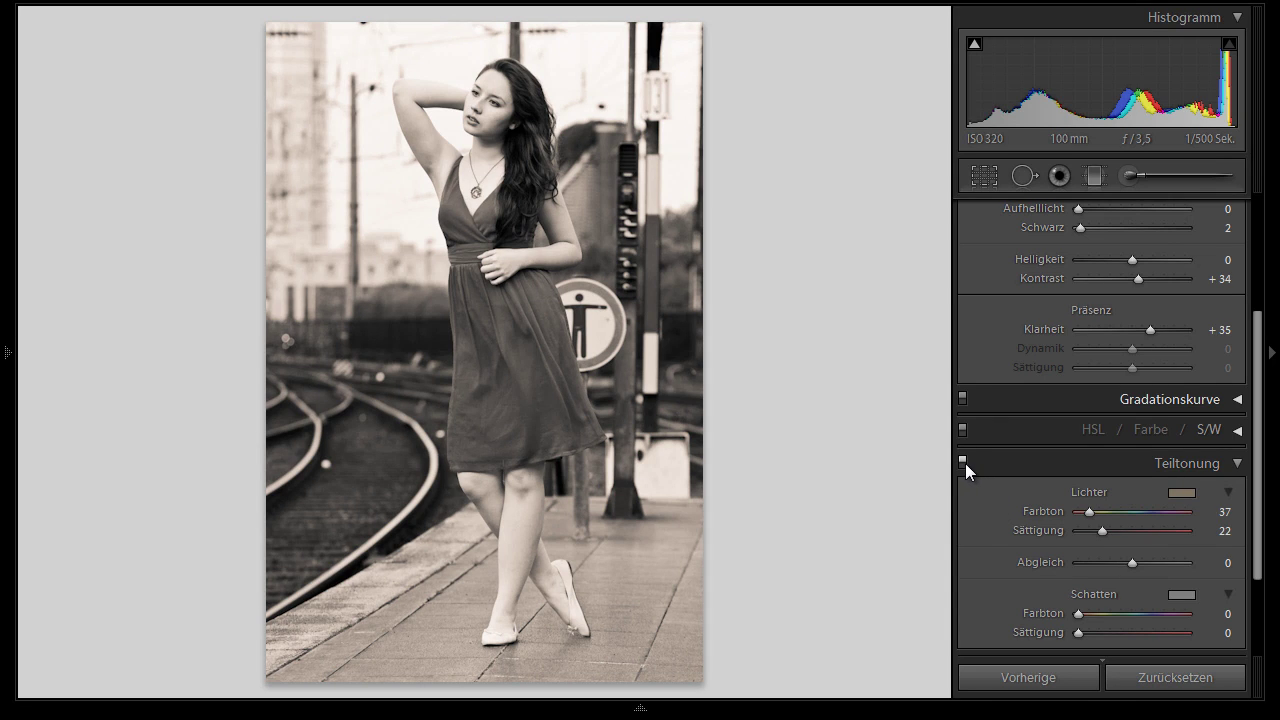
pyautogui.click(964, 462)
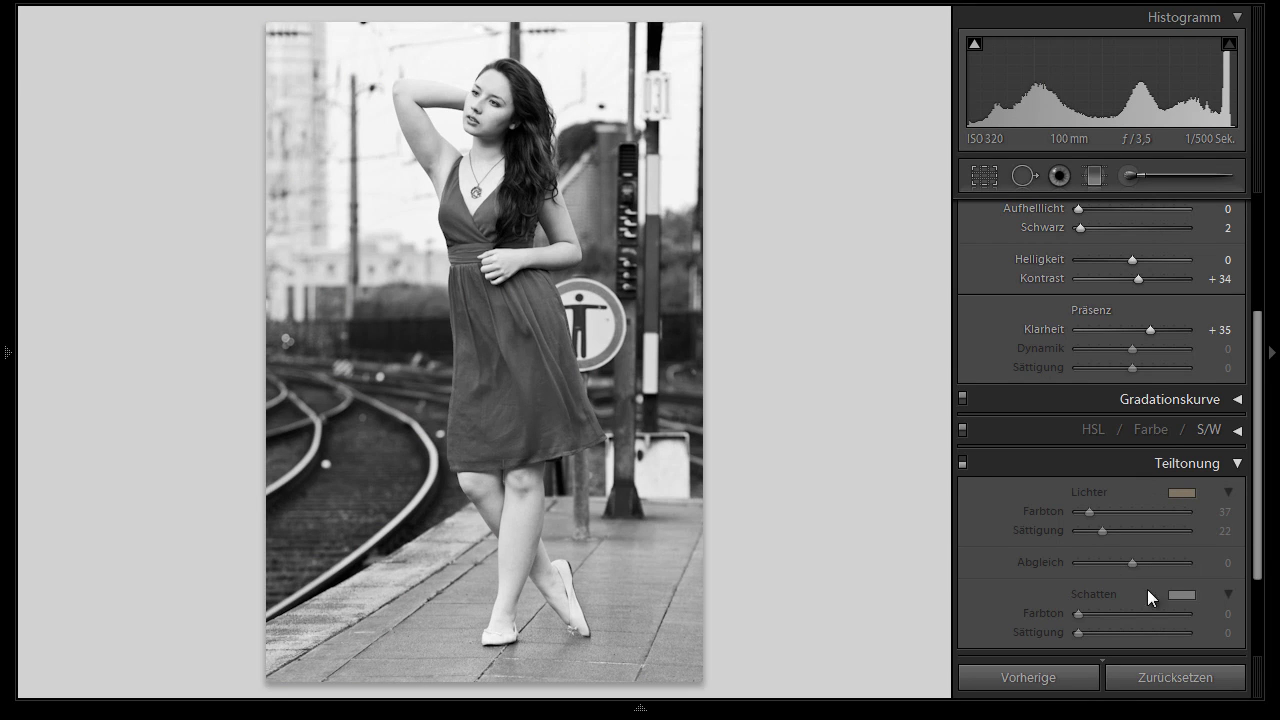
pyautogui.click(964, 462)
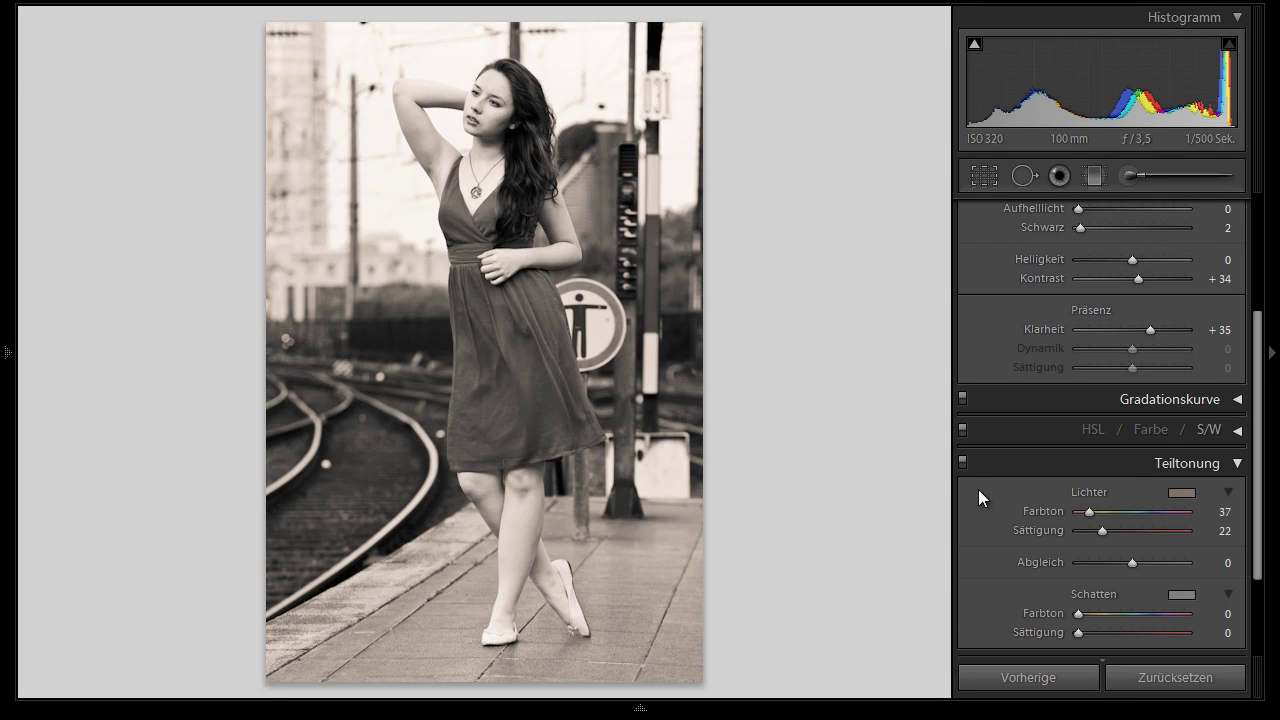
# Try red, teal, blue-violet and magenta highlight tints, then switch split toning off.
pyautogui.click(1182, 493)
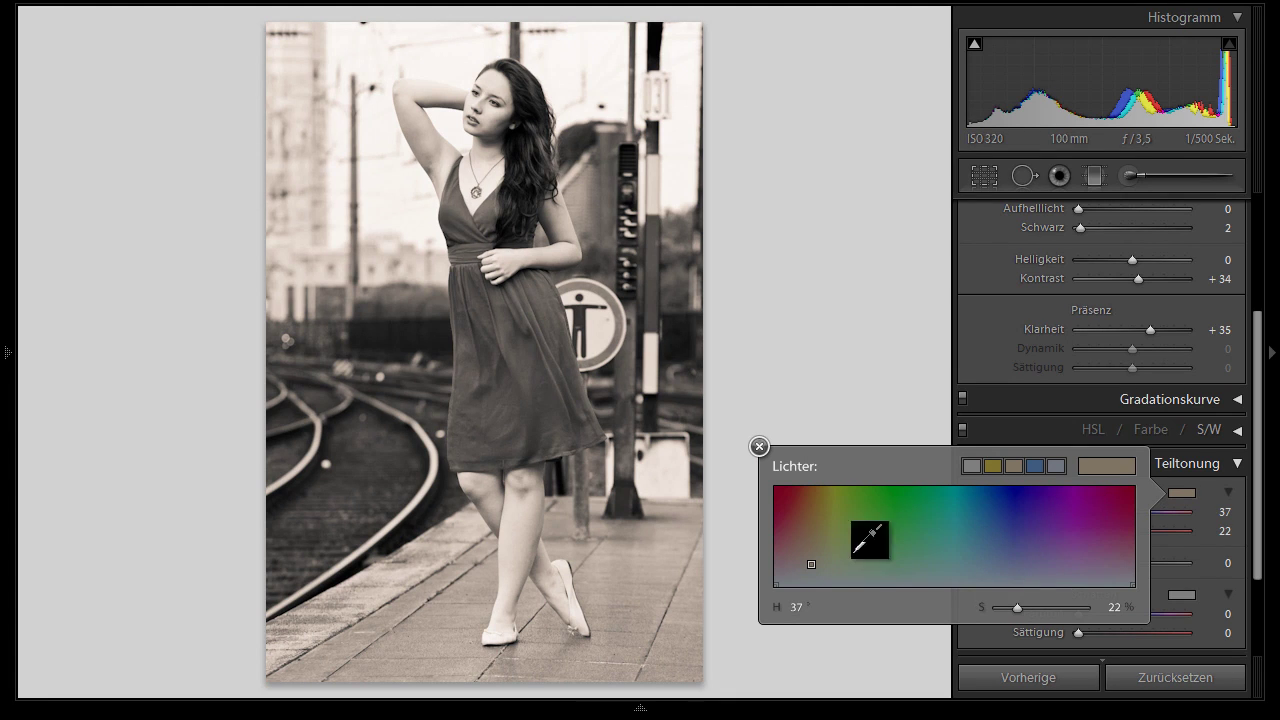
pyautogui.click(778, 528)
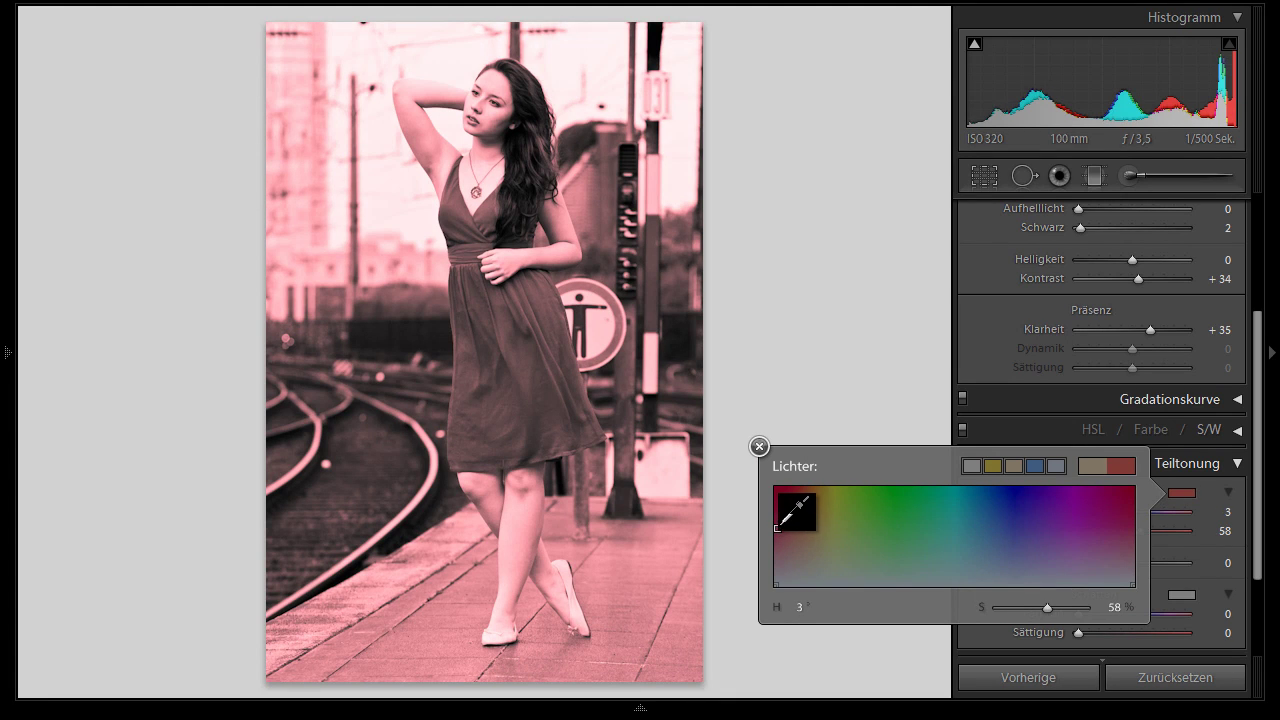
pyautogui.click(937, 519)
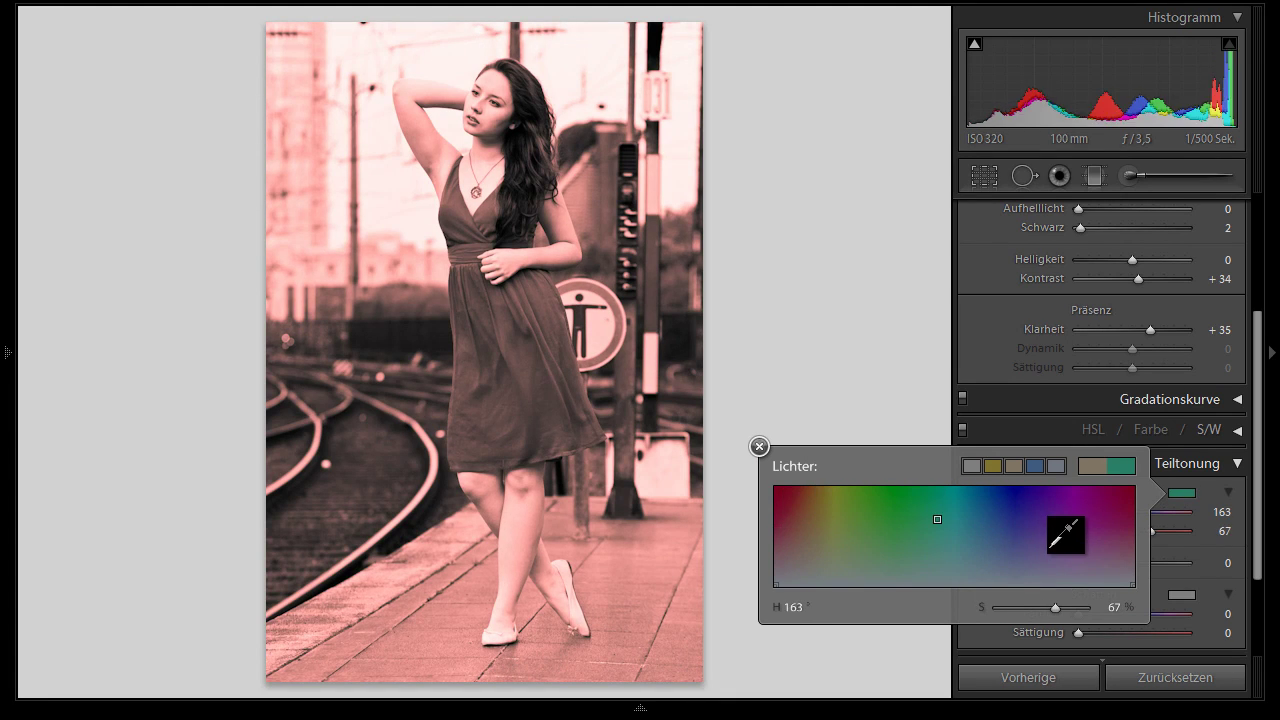
pyautogui.click(1024, 519)
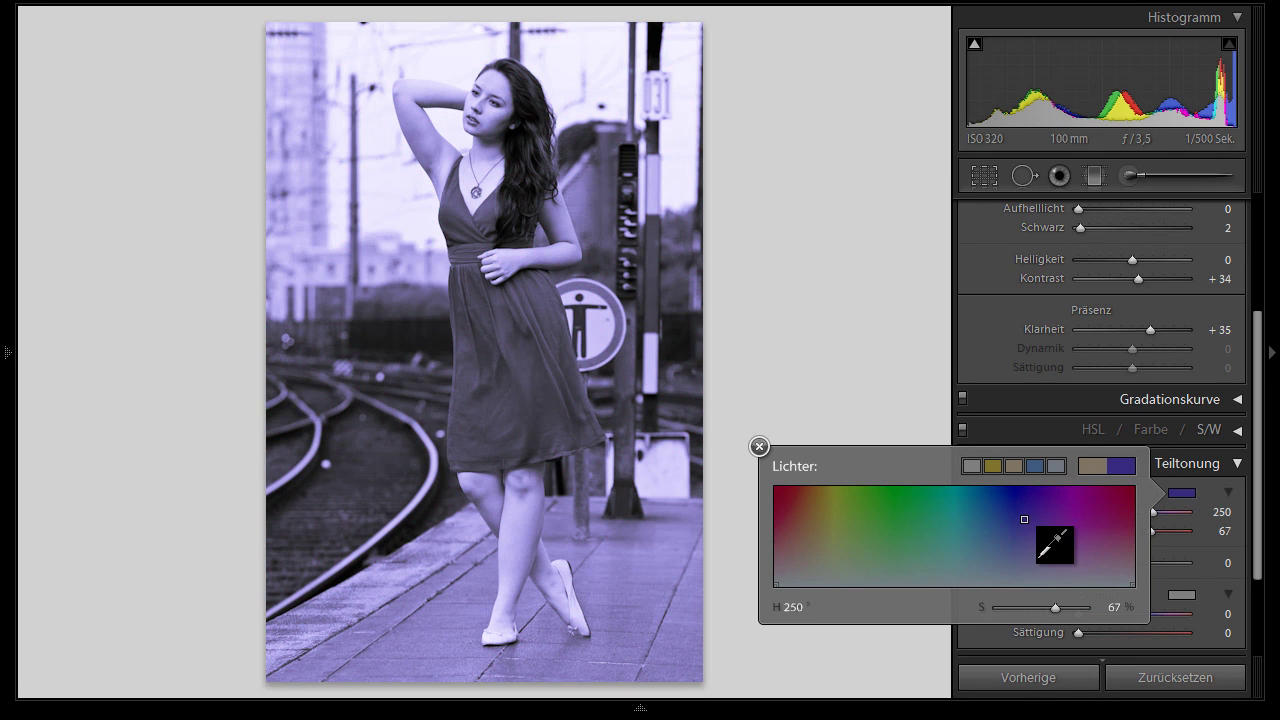
pyautogui.moveTo(1042, 506); pyautogui.dragTo(1108, 504)
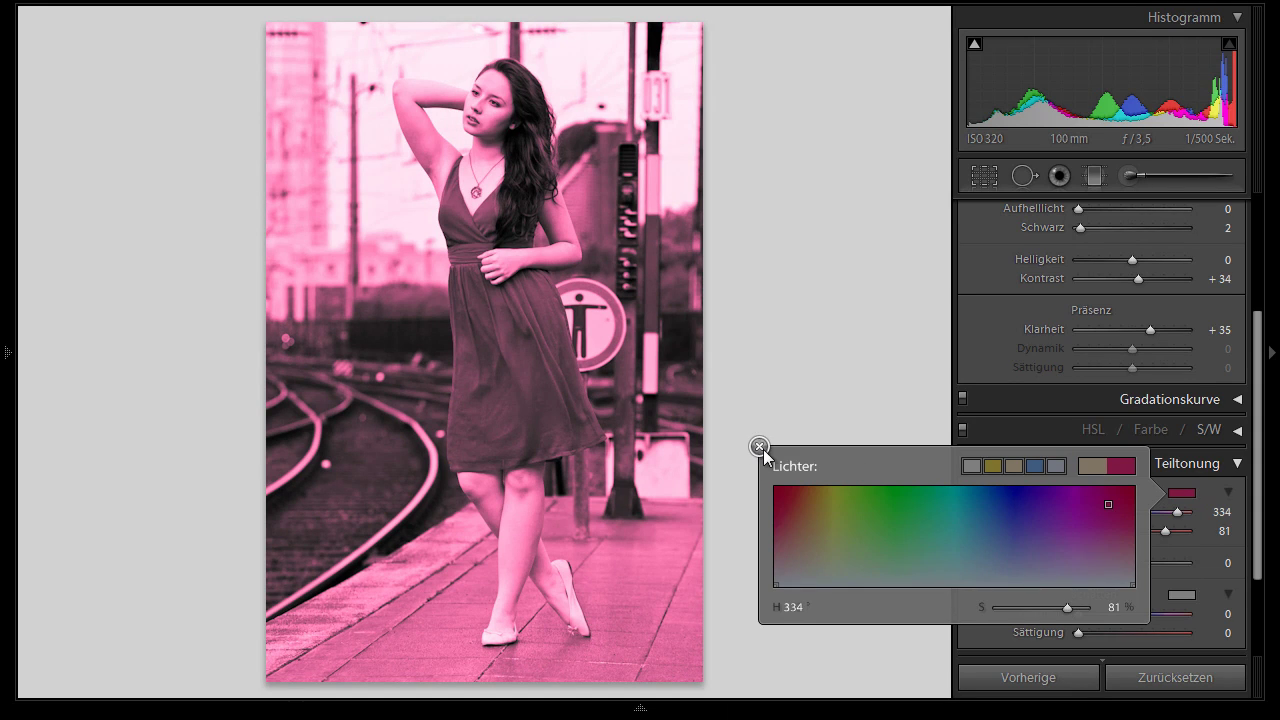
pyautogui.click(760, 447)
pyautogui.click(962, 462)
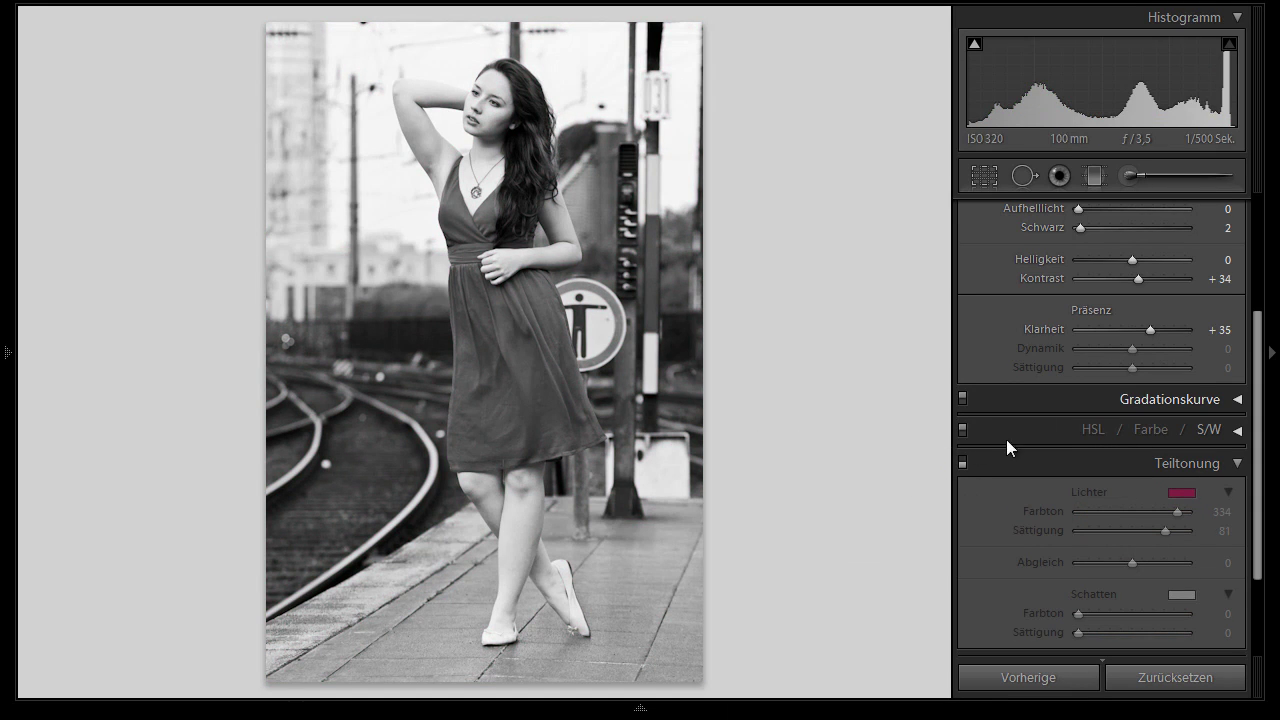
# Set the Effekte post-crop vignette Betrag to −15 for subtly darkened corners.
pyautogui.click(1164, 462)
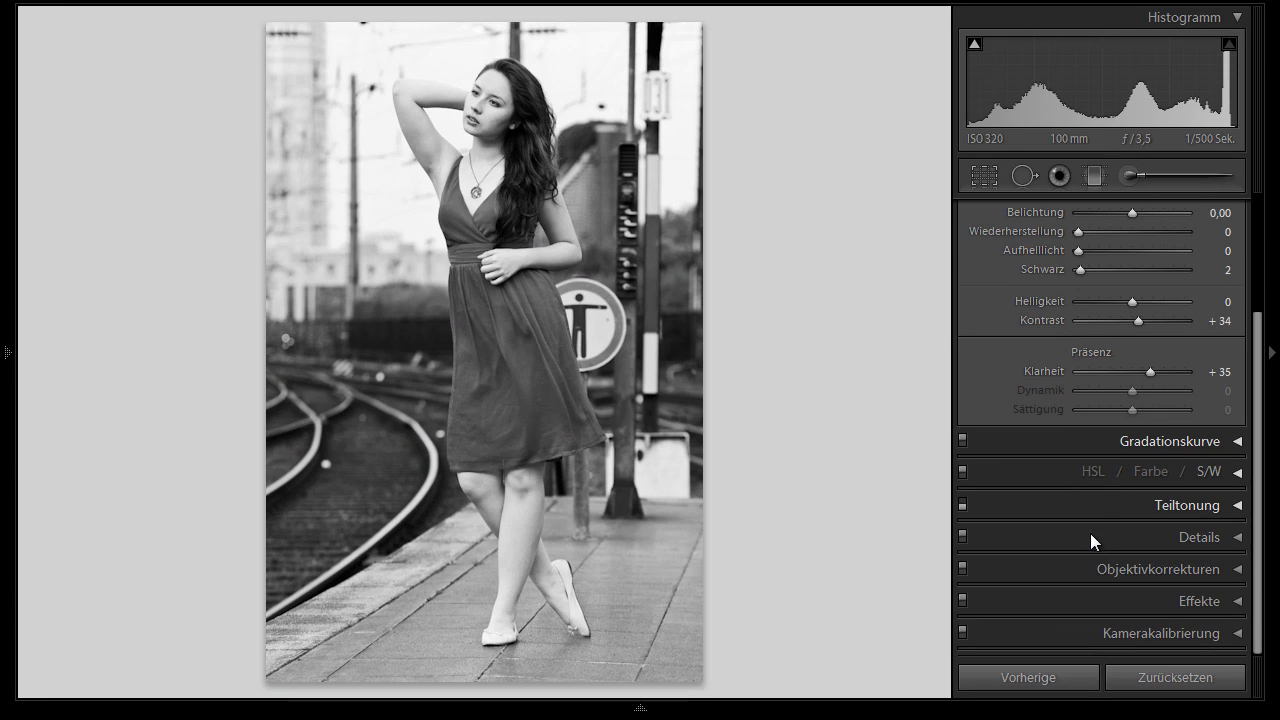
pyautogui.click(1185, 602)
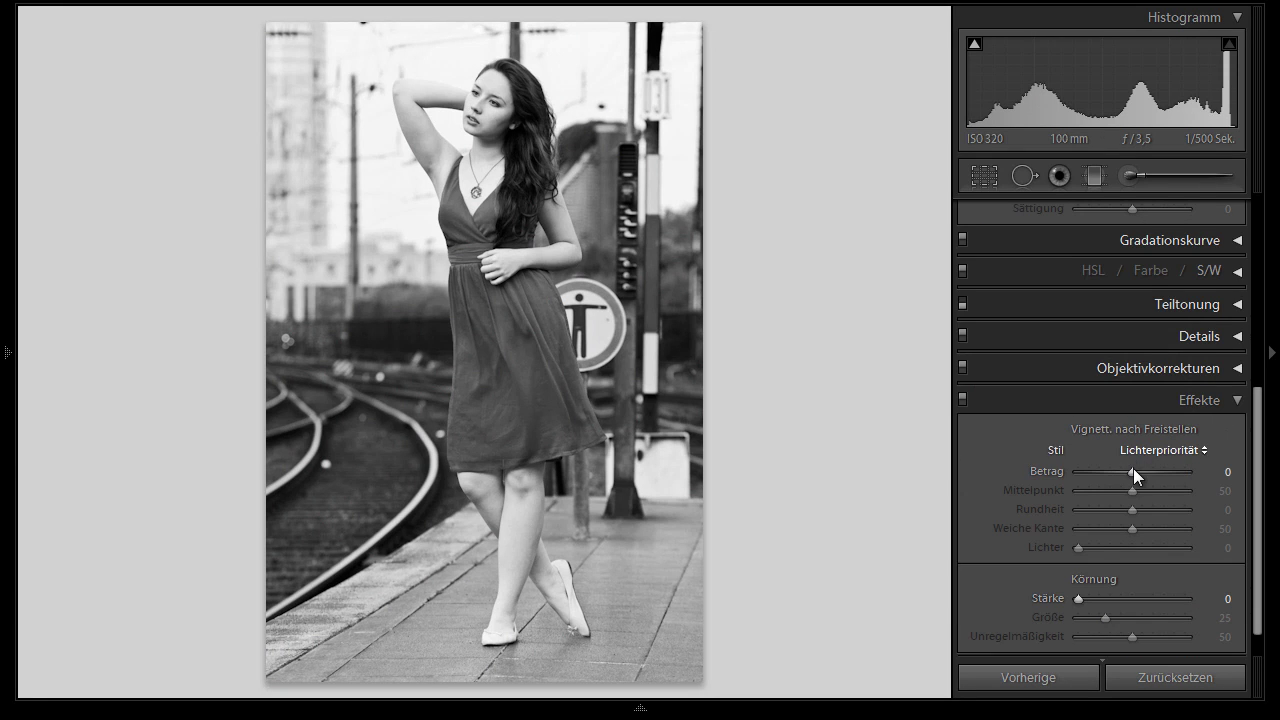
pyautogui.press('Down')
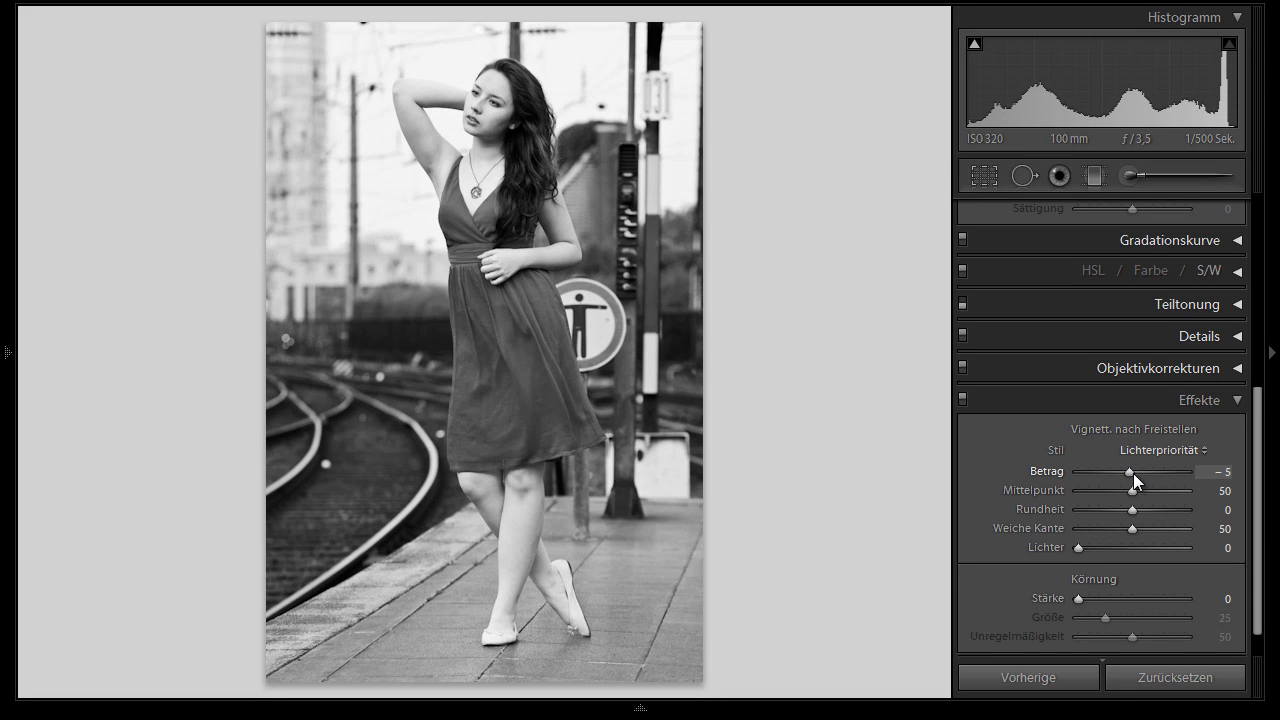
pyautogui.press('Down')
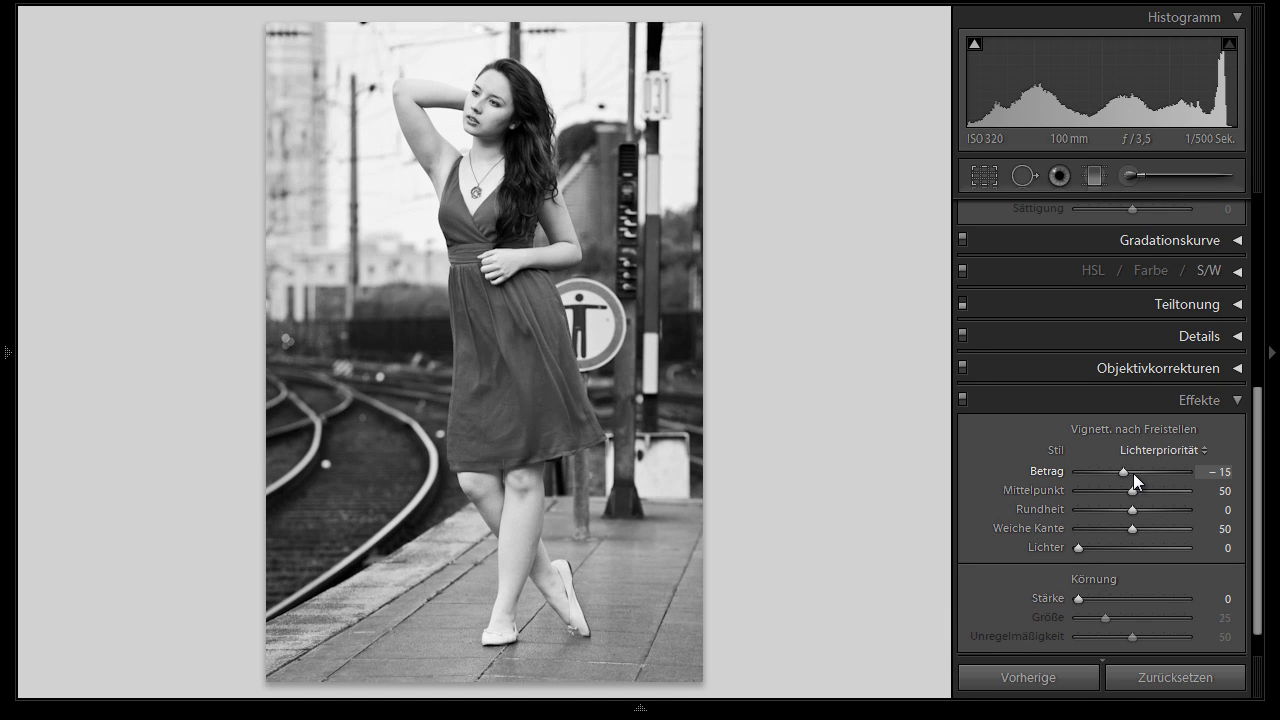
pyautogui.press('Down')
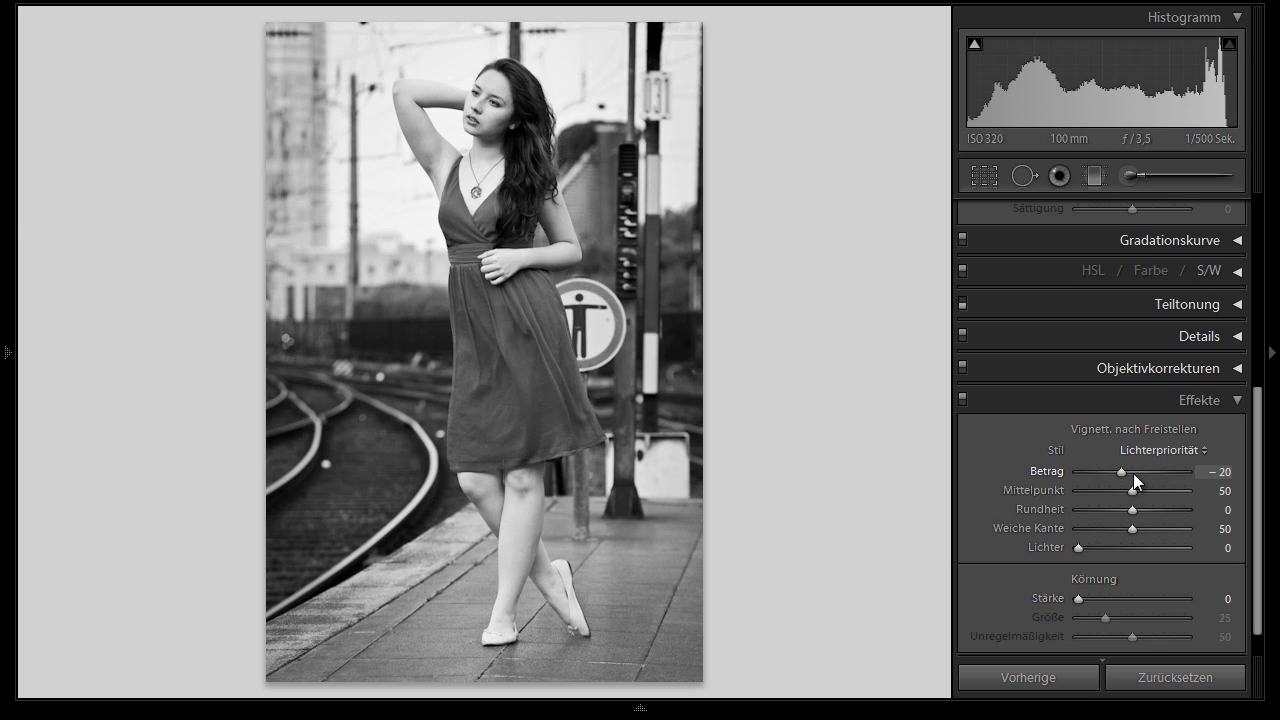
pyautogui.press('Up')
pyautogui.click(1149, 403)
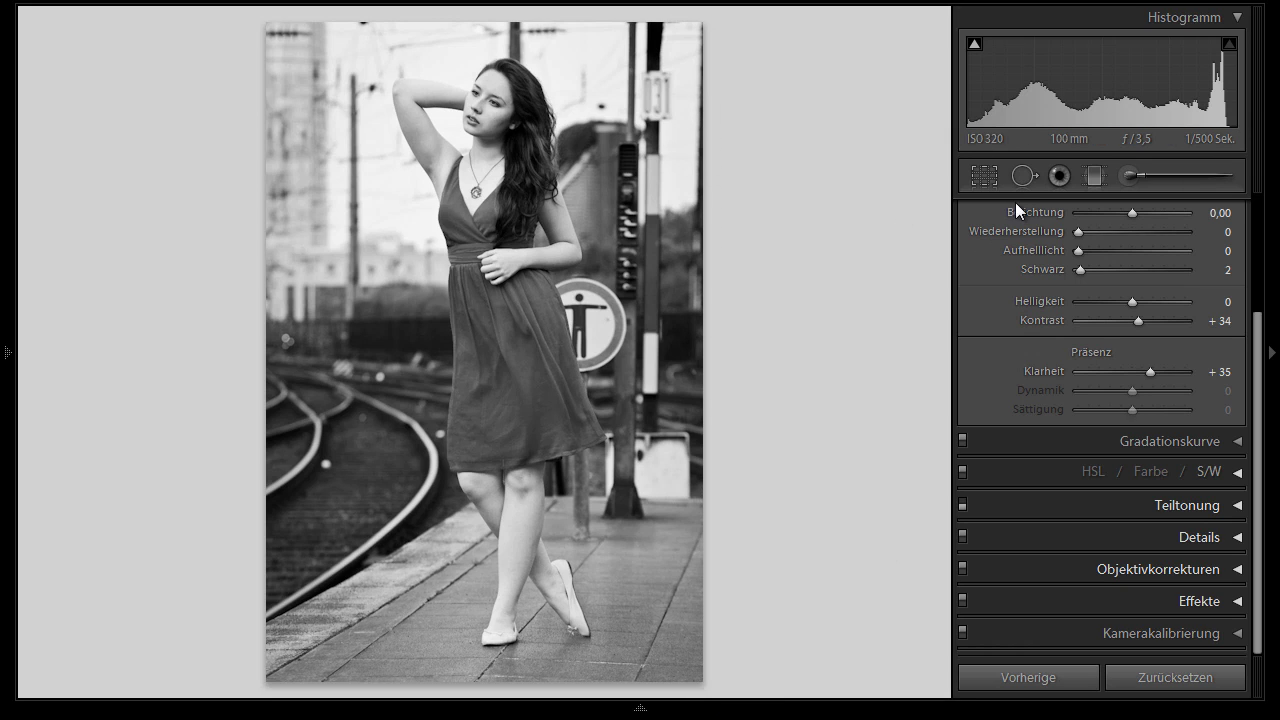
# Tighten the crop from the top-right and bottom-right corners at Original ratio and reposition the photo.
pyautogui.click(992, 183)
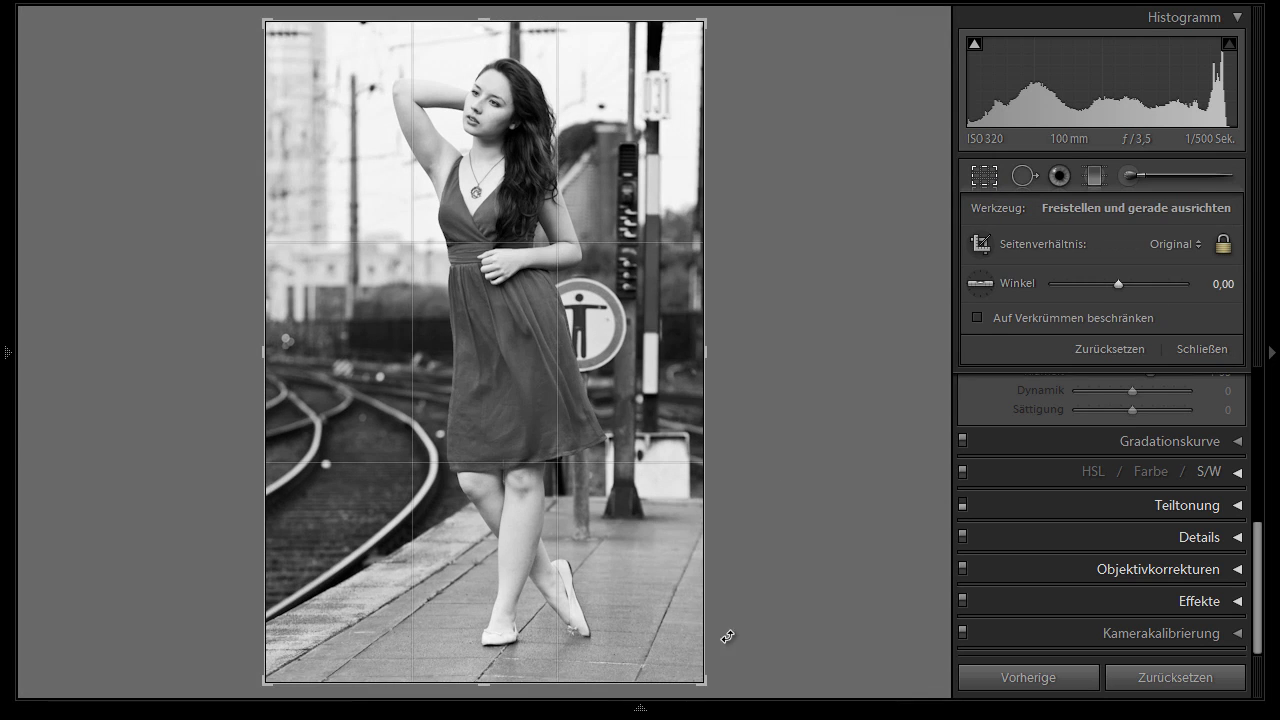
pyautogui.moveTo(706, 21); pyautogui.dragTo(706, 20)
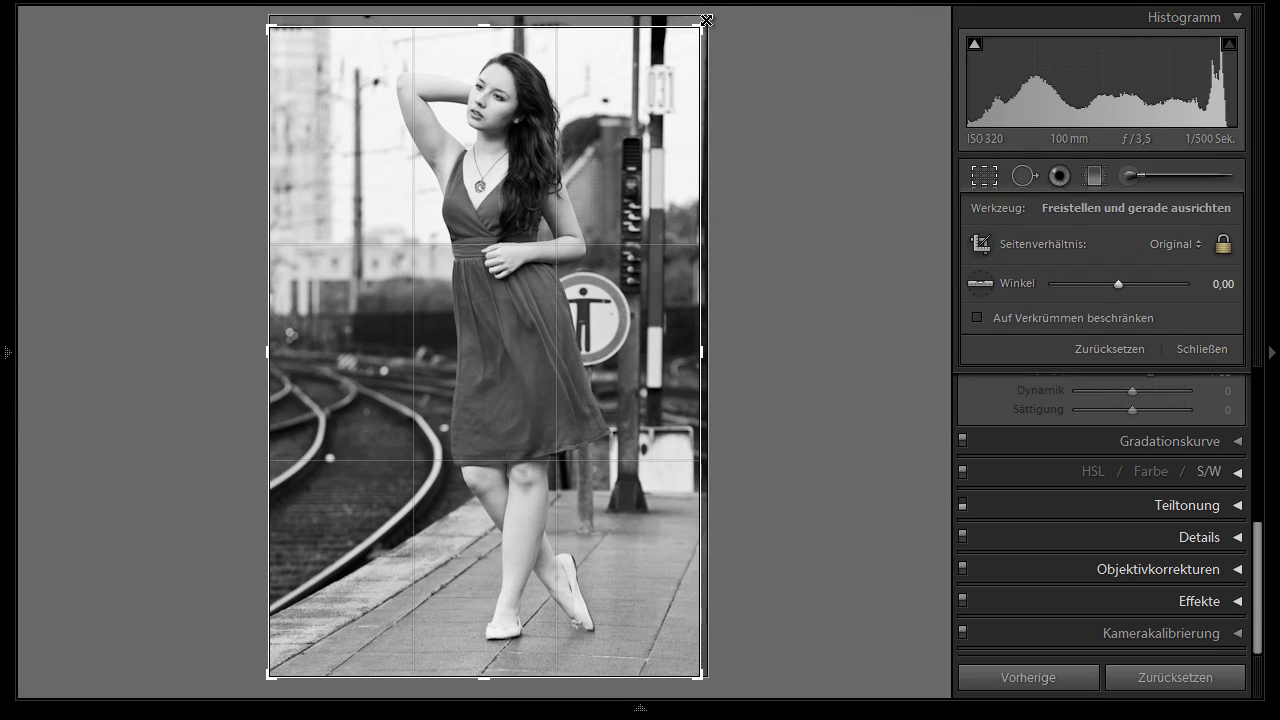
pyautogui.moveTo(706, 20); pyautogui.dragTo(707, 20)
pyautogui.moveTo(700, 678); pyautogui.dragTo(699, 680)
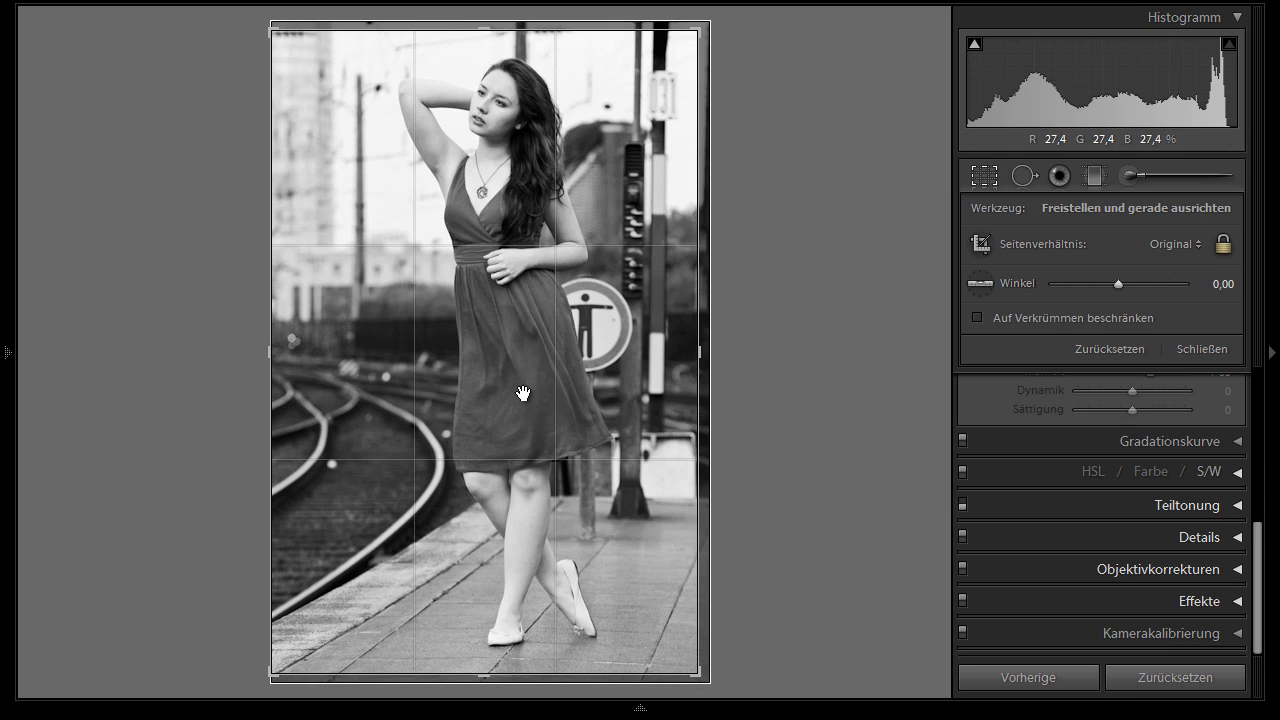
pyautogui.moveTo(525, 386)
pyautogui.mouseDown()
pyautogui.moveTo(486, 403)
pyautogui.moveTo(519, 400)
pyautogui.mouseUp()
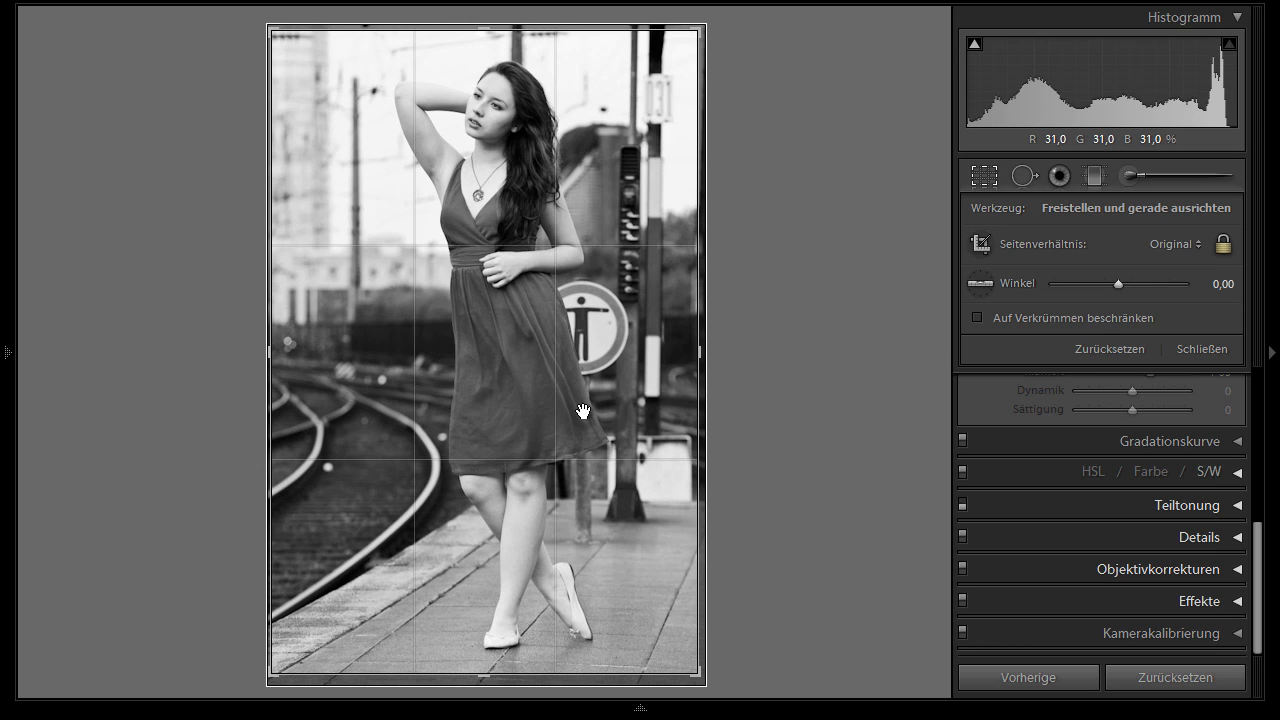
pyautogui.press('Return')
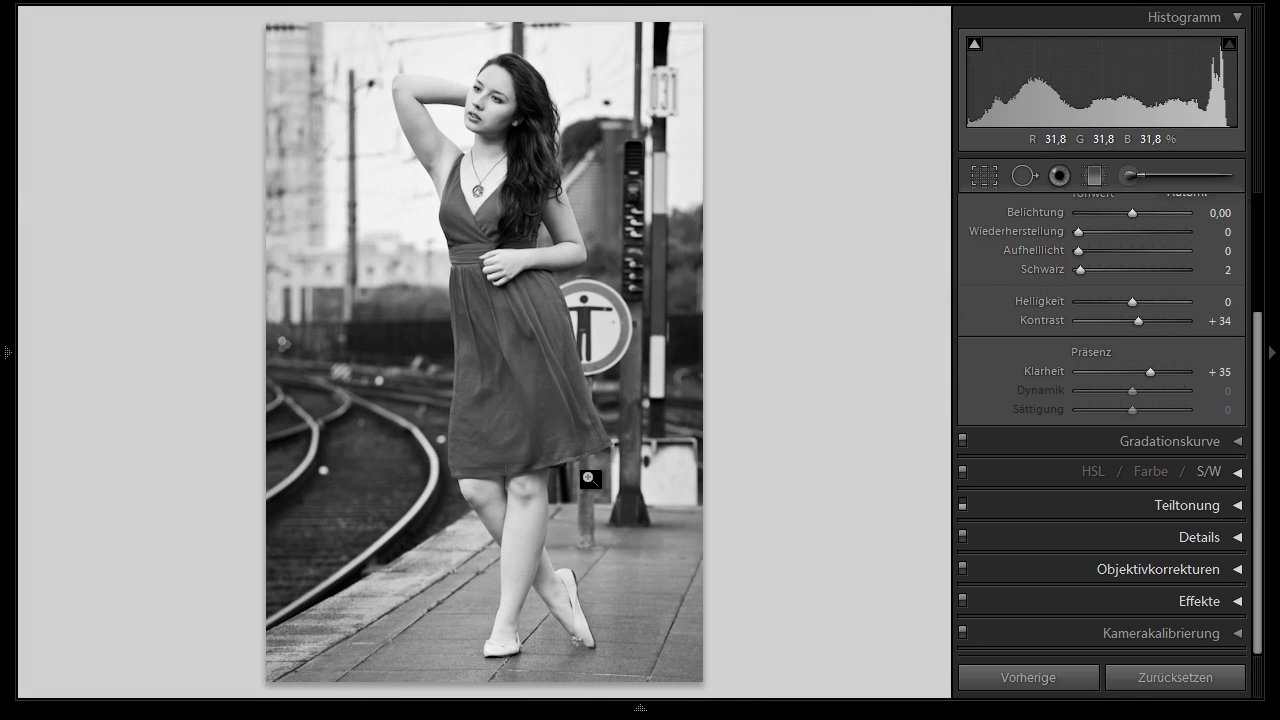